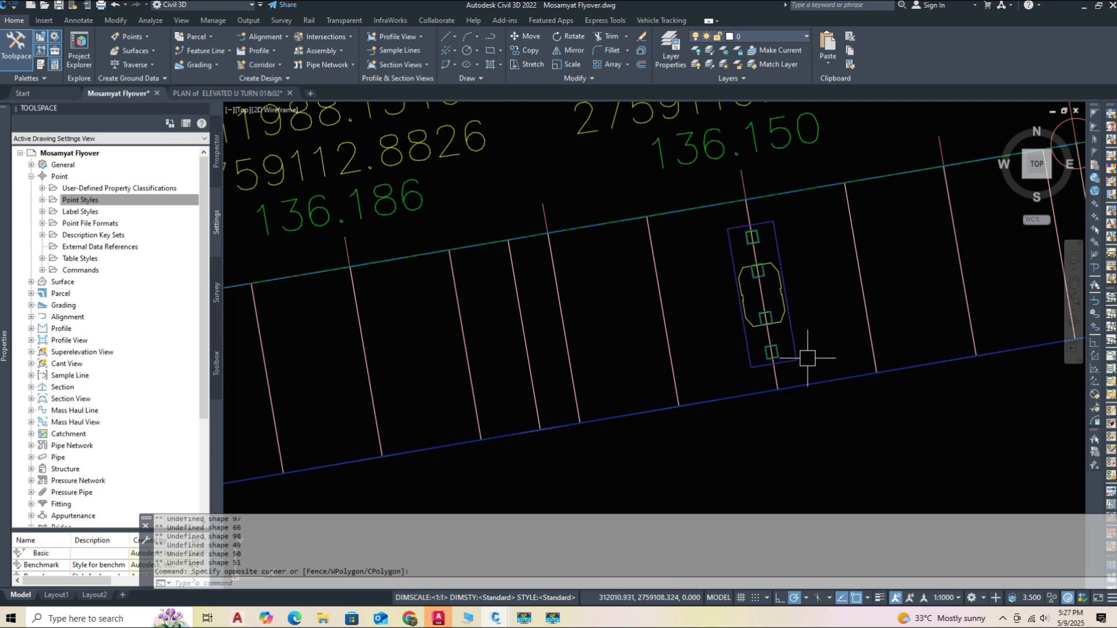
- Examine the pier footings along the flyover alignment around stations 0+180 to 0+280
{"action": "scroll", "coordinate": [808, 358], "scroll_direction": "up", "scroll_amount": 3}
{"action": "middle_click_drag", "start_coordinate": [803, 357], "coordinate": [686, 404]}
{"action": "scroll", "coordinate": [694, 354], "scroll_direction": "down", "scroll_amount": 3}
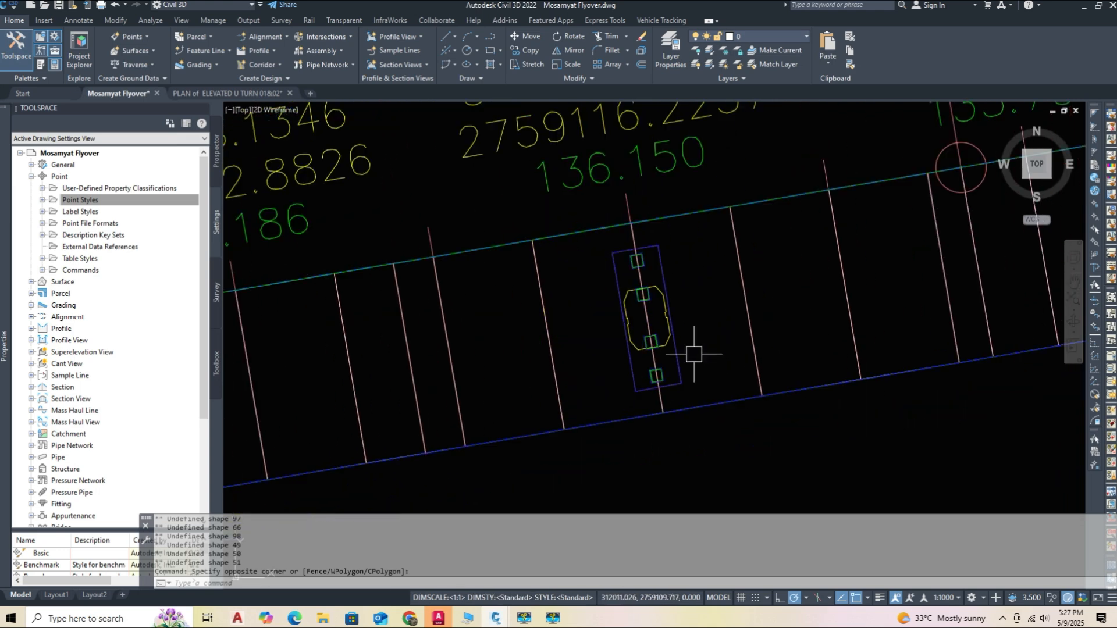
{"action": "scroll", "coordinate": [694, 354], "scroll_direction": "down", "scroll_amount": 2}
{"action": "mouse_move", "coordinate": [786, 333]}
{"action": "middle_mouse_down"}
{"action": "mouse_move", "coordinate": [233, 372]}
{"action": "mouse_move", "coordinate": [818, 346]}
{"action": "middle_mouse_up"}
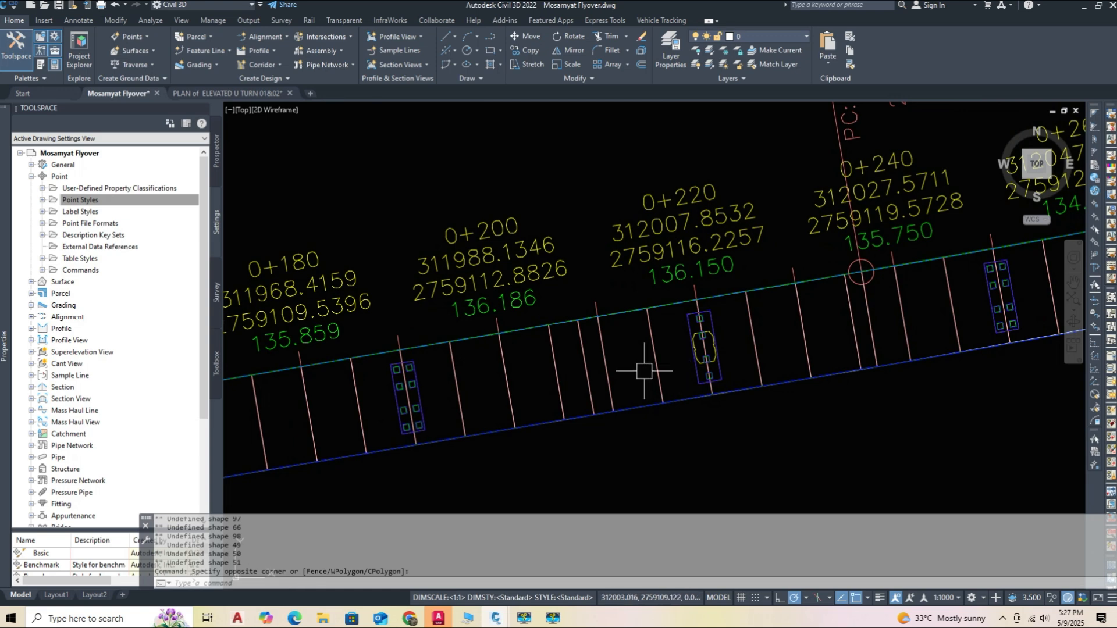
{"action": "scroll", "coordinate": [690, 377], "scroll_direction": "up", "scroll_amount": 3}
{"action": "scroll", "coordinate": [682, 372], "scroll_direction": "down", "scroll_amount": 5}
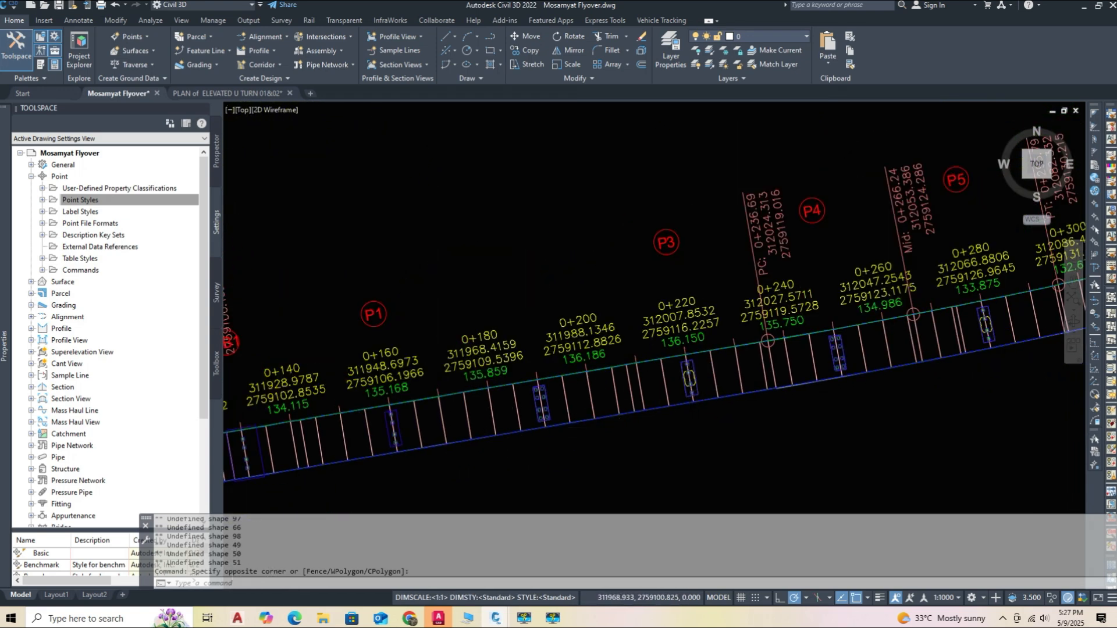
{"action": "scroll", "coordinate": [508, 424], "scroll_direction": "up", "scroll_amount": 3}
{"action": "middle_click_drag", "start_coordinate": [578, 401], "coordinate": [583, 434]}
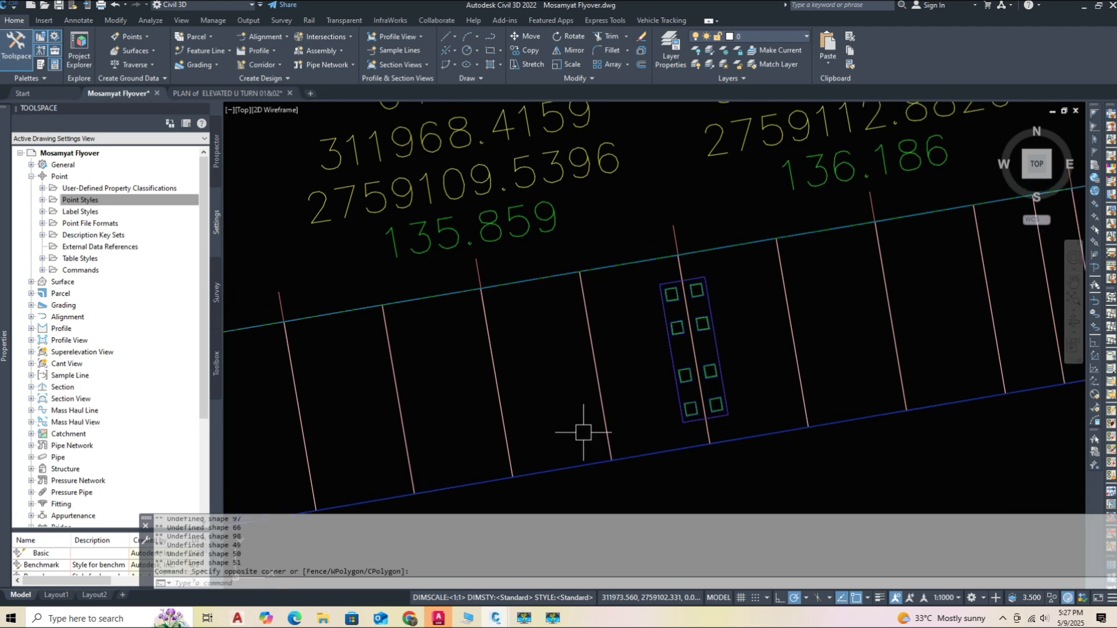
- Create a manual COGO point at the lower-right corner of the pier outline between 0+180 and 0+200, described Transom, accepting the default elevation
{"action": "left_click", "coordinate": [141, 40]}
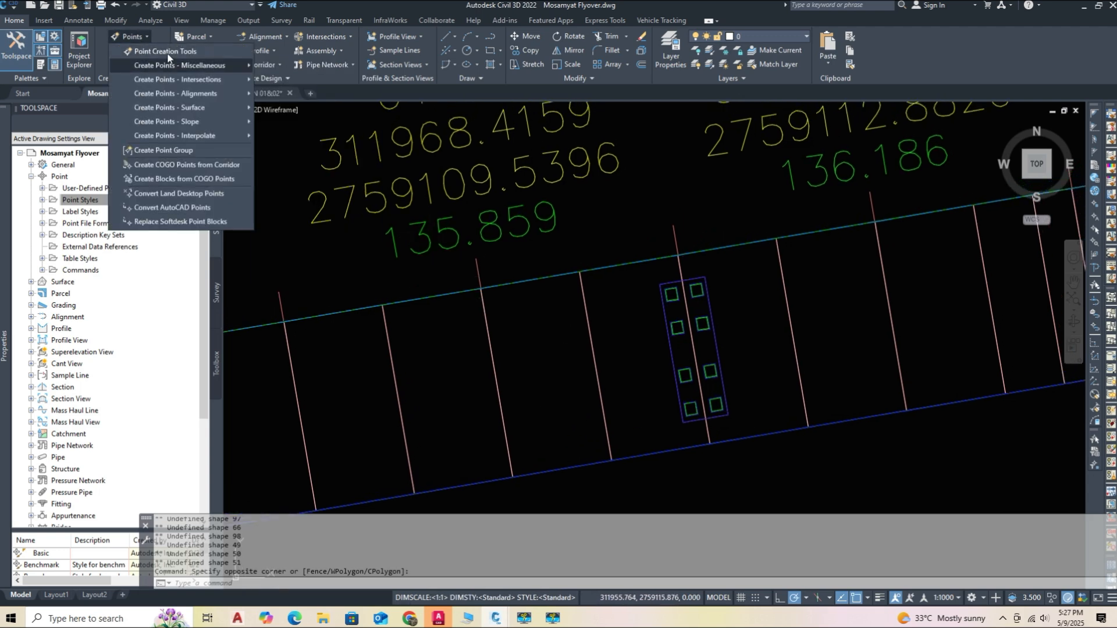
{"action": "mouse_move", "coordinate": [175, 65]}
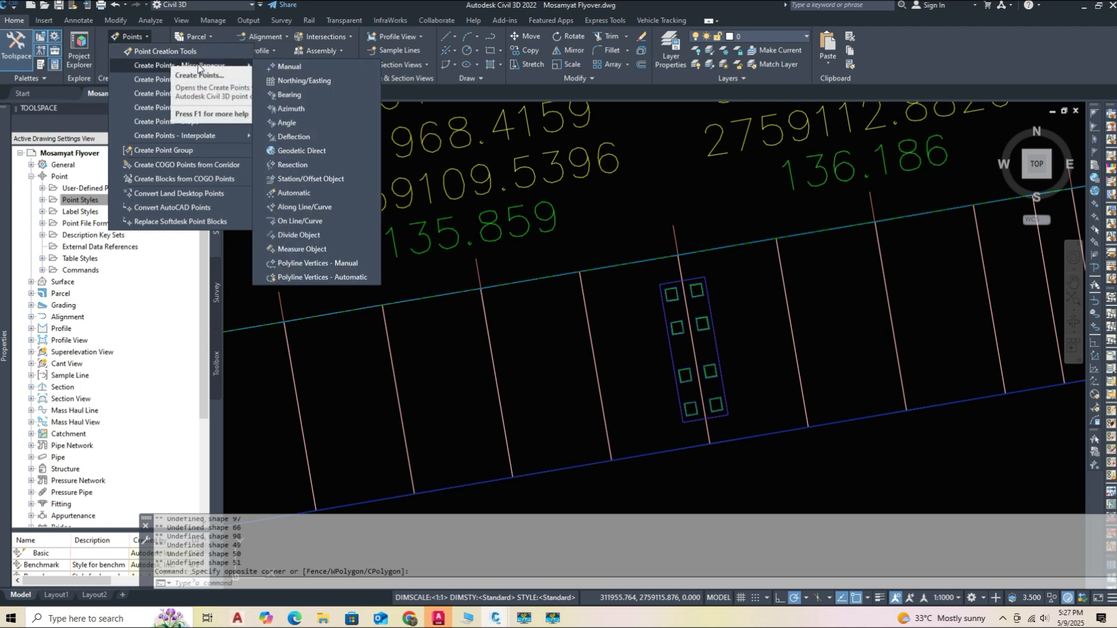
{"action": "left_click", "coordinate": [298, 67]}
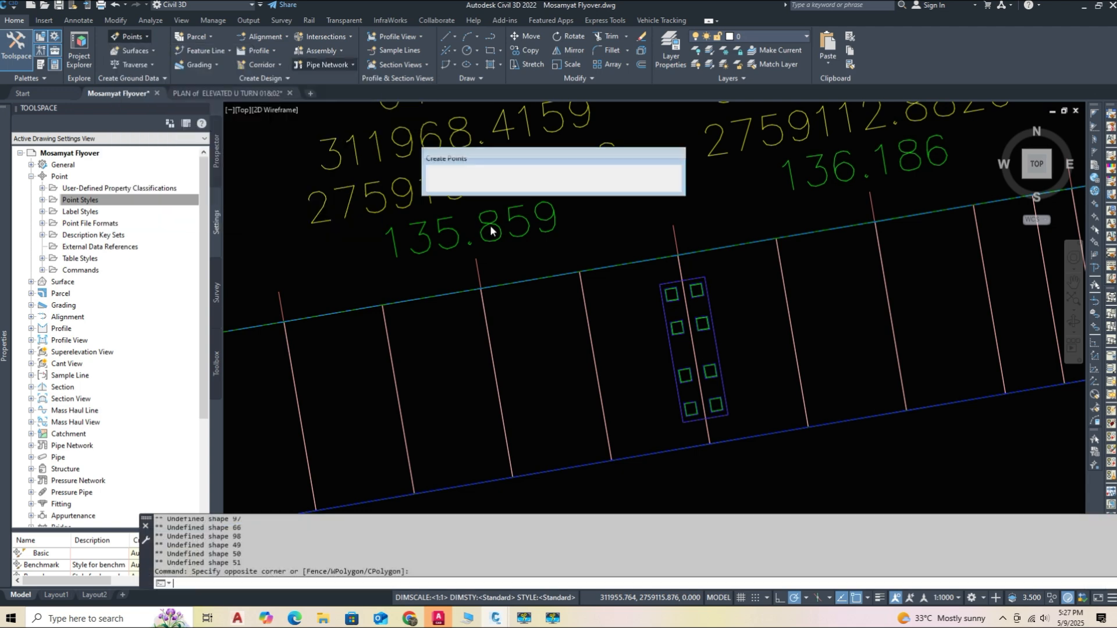
{"action": "left_click", "coordinate": [448, 173]}
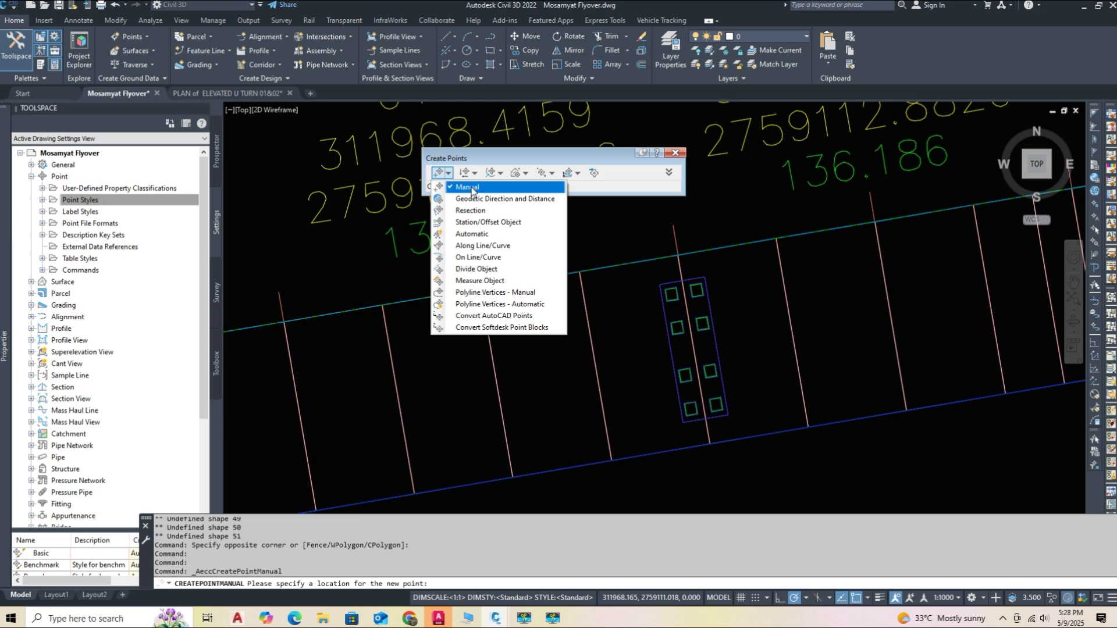
{"action": "left_click", "coordinate": [471, 188]}
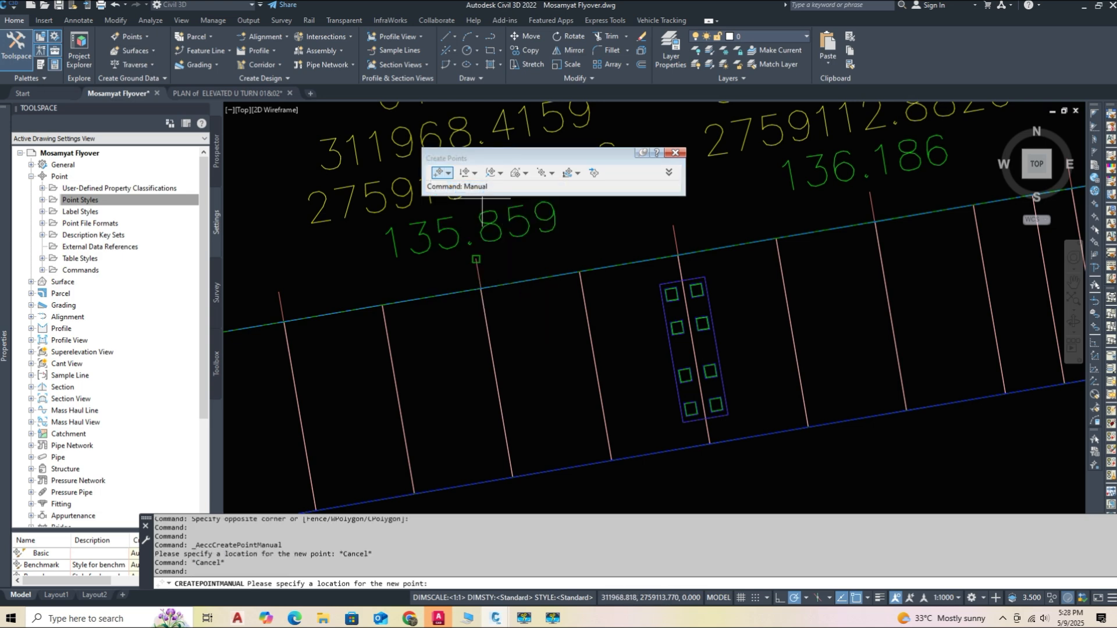
{"action": "left_click", "coordinate": [729, 418]}
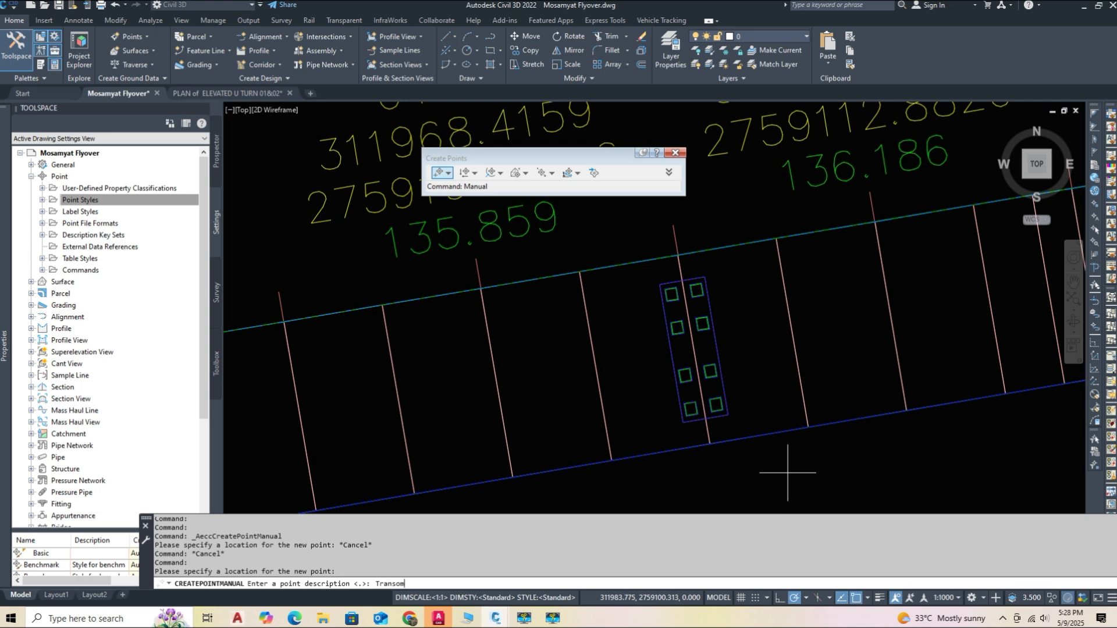
{"action": "key", "text": "Return"}
{"action": "key", "text": "Return"}
{"action": "middle_click_drag", "start_coordinate": [778, 457], "coordinate": [761, 408]}
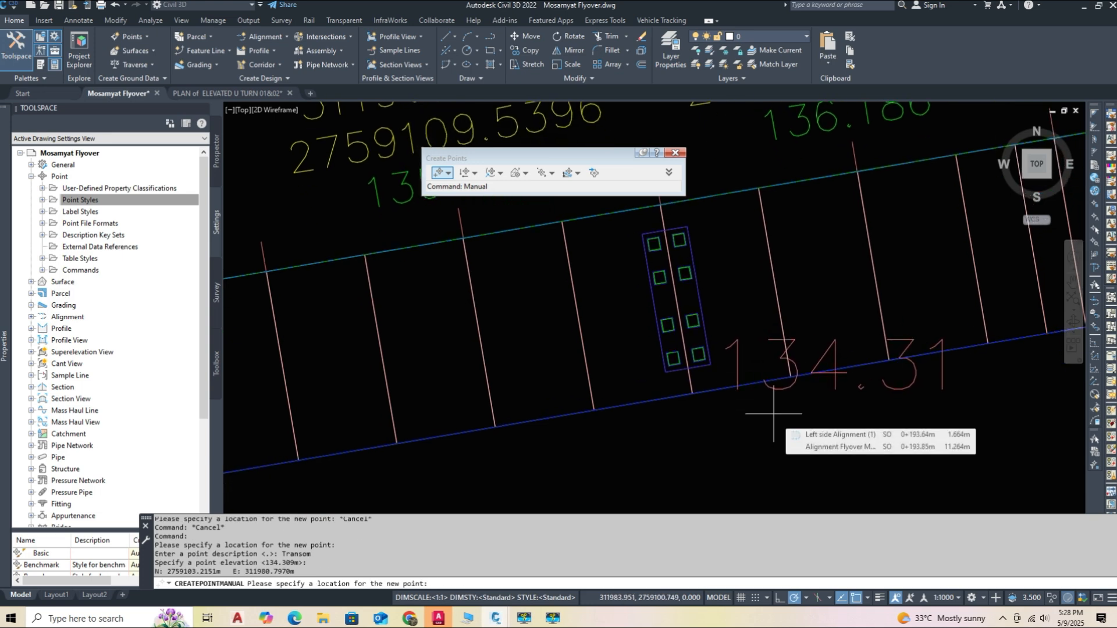
{"action": "key", "text": "Escape"}
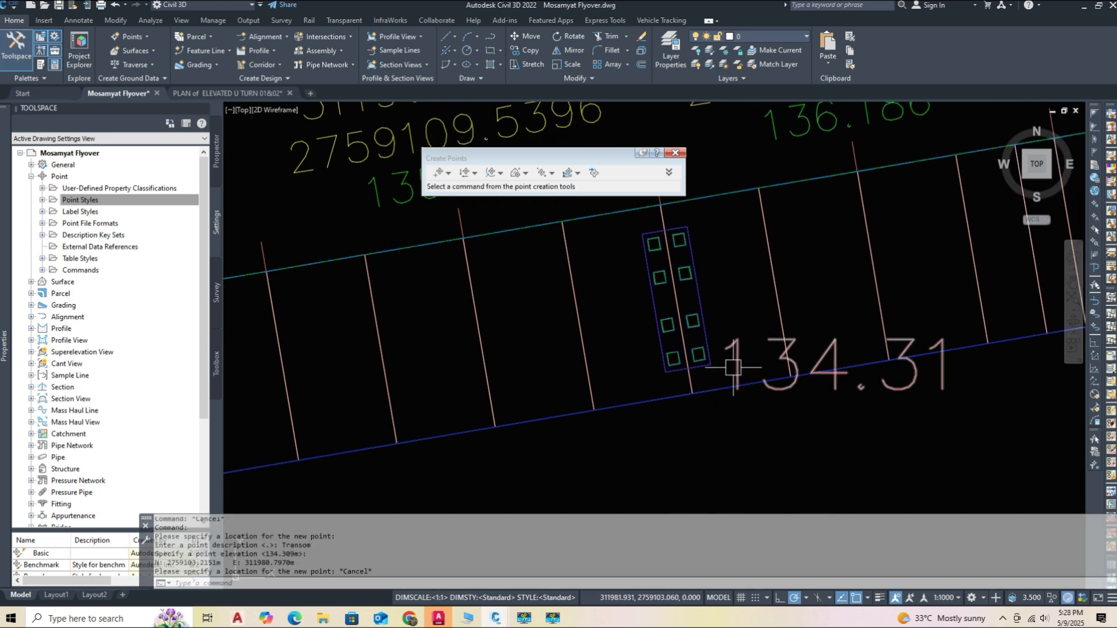
- Move the new point's label below and to the right of the pier, and add the line "Transom" above its elevation text
{"action": "left_click", "coordinate": [711, 346]}
{"action": "left_click", "coordinate": [711, 346]}
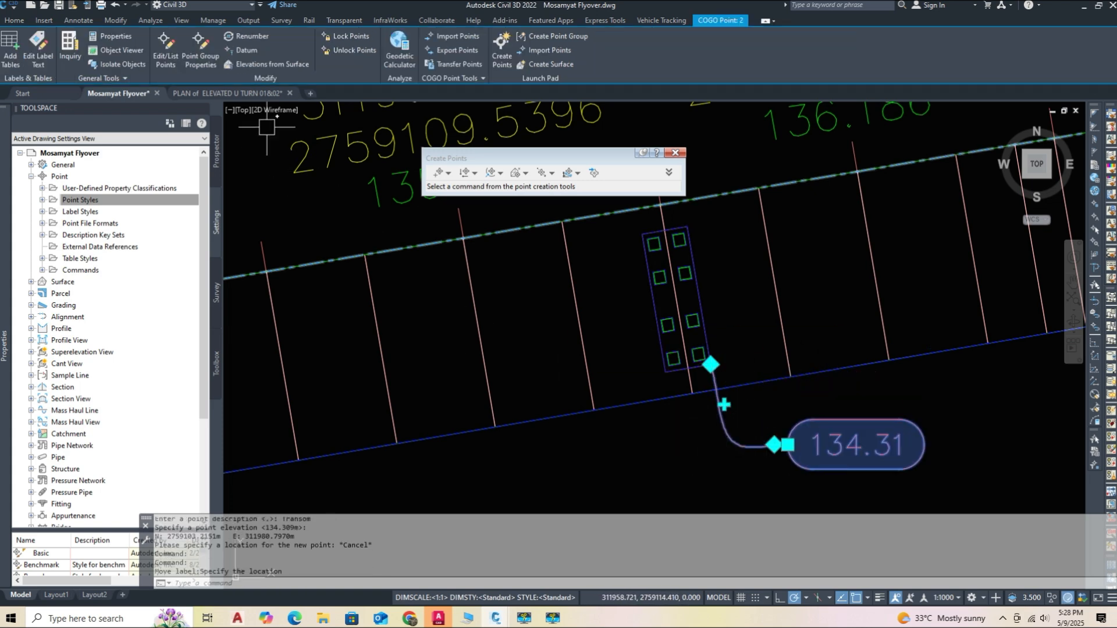
{"action": "left_click", "coordinate": [38, 49]}
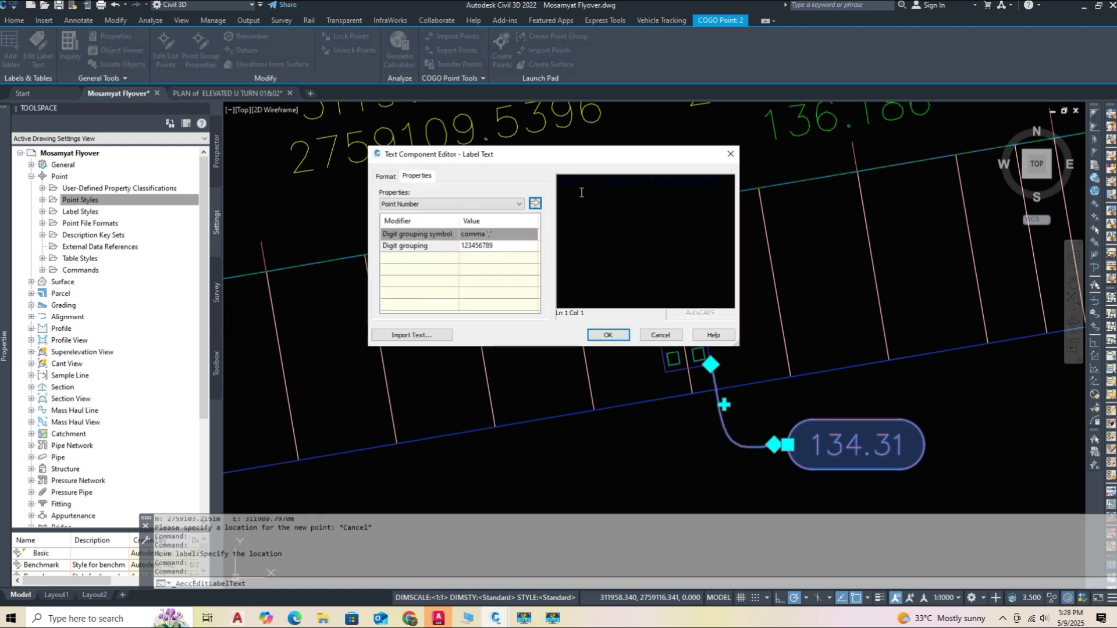
{"action": "left_click", "coordinate": [563, 182]}
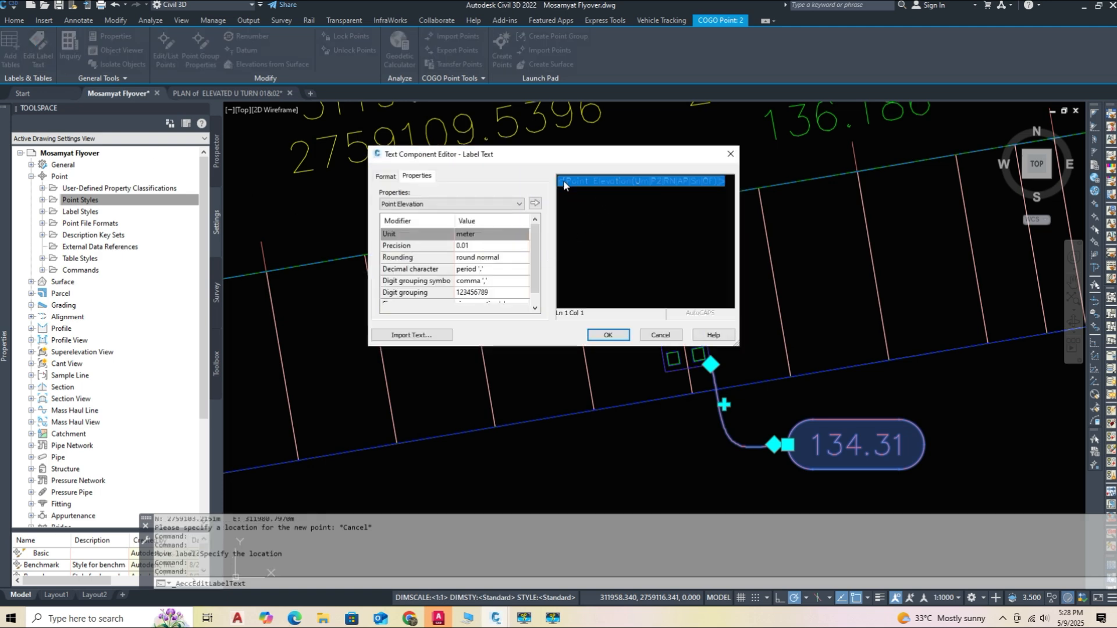
{"action": "left_click", "coordinate": [560, 182]}
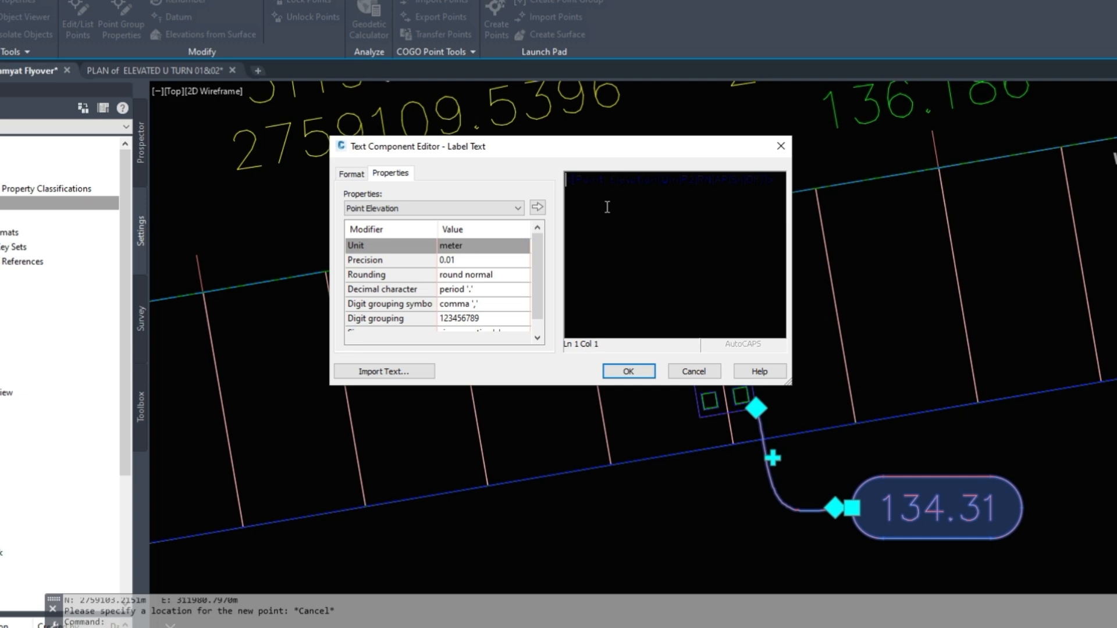
{"action": "key", "text": "Return"}
{"action": "left_click", "coordinate": [587, 178]}
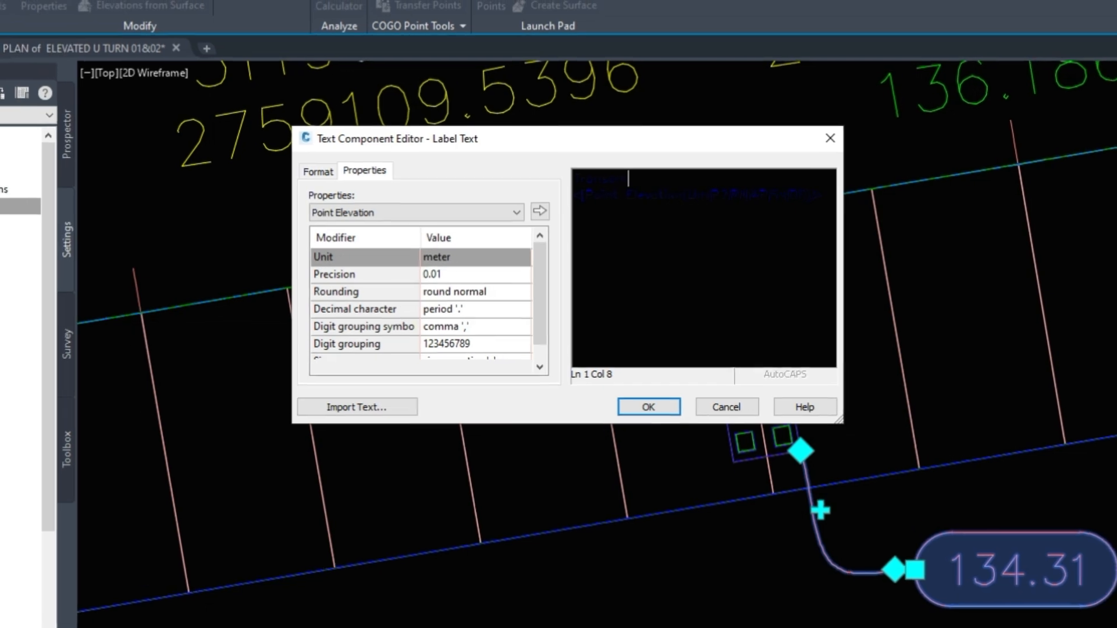
- Color all of the label text Yellow and put the prefix "Elev:" before the point elevation field
{"action": "left_click_drag", "start_coordinate": [775, 196], "coordinate": [540, 195]}
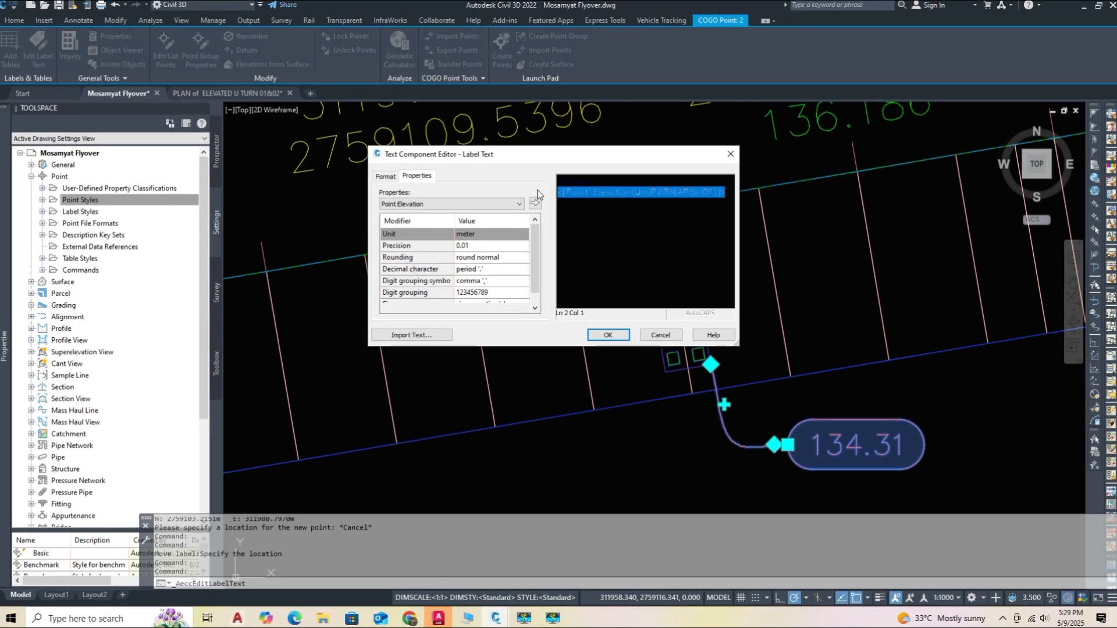
{"action": "left_click", "coordinate": [386, 176]}
{"action": "left_click", "coordinate": [465, 275]}
{"action": "left_click", "coordinate": [411, 305]}
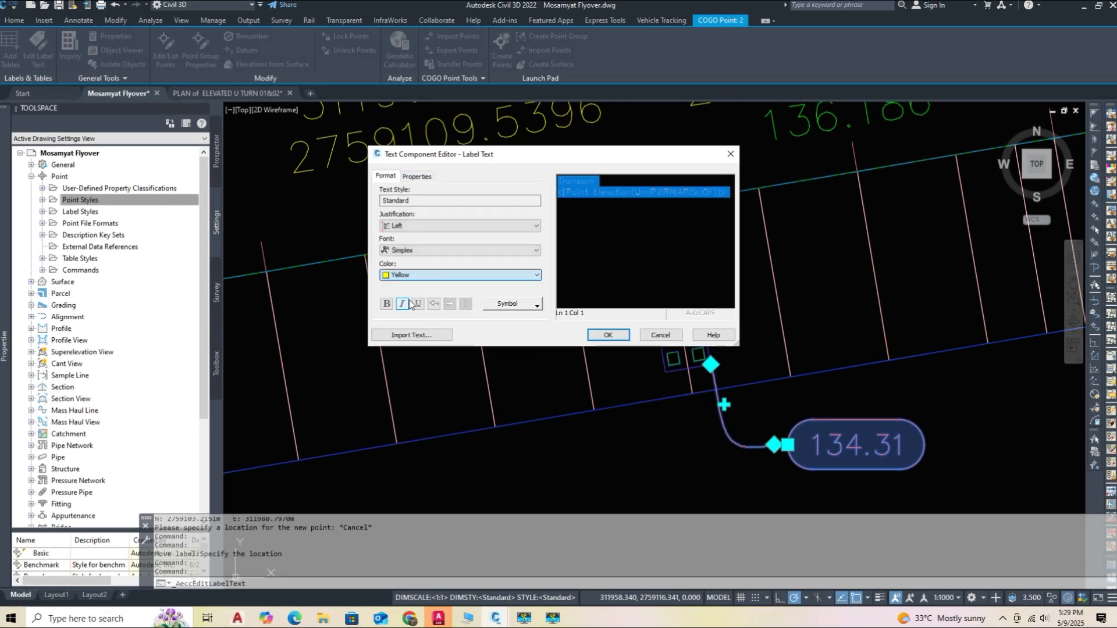
{"action": "left_click", "coordinate": [598, 183]}
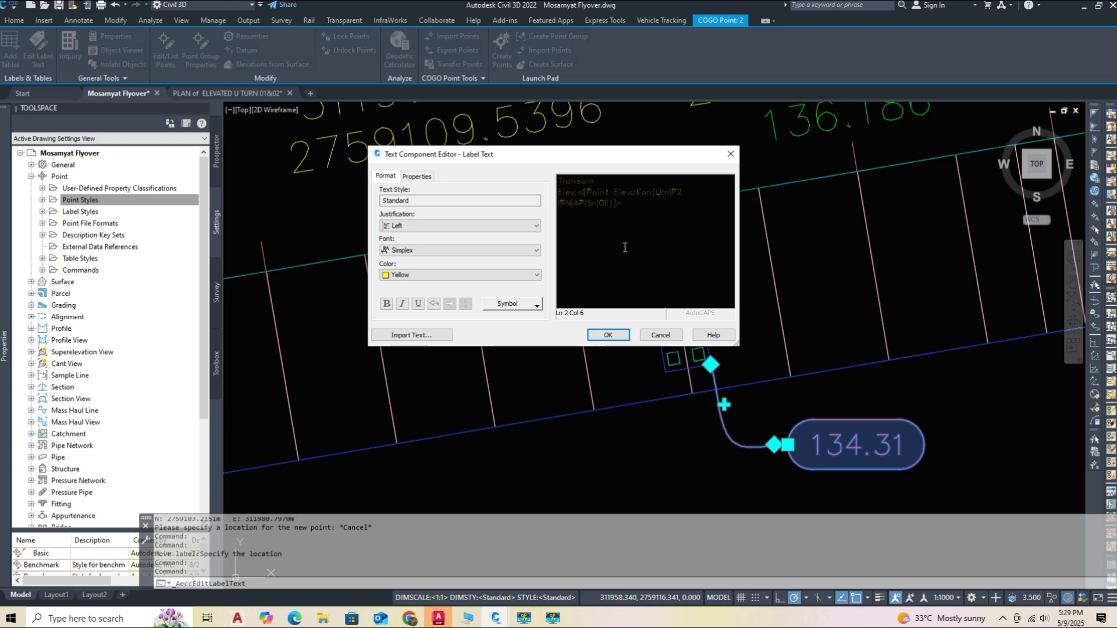
- Set the font of the entire label text to Arial and apply the label edits
{"action": "left_click", "coordinate": [466, 251]}
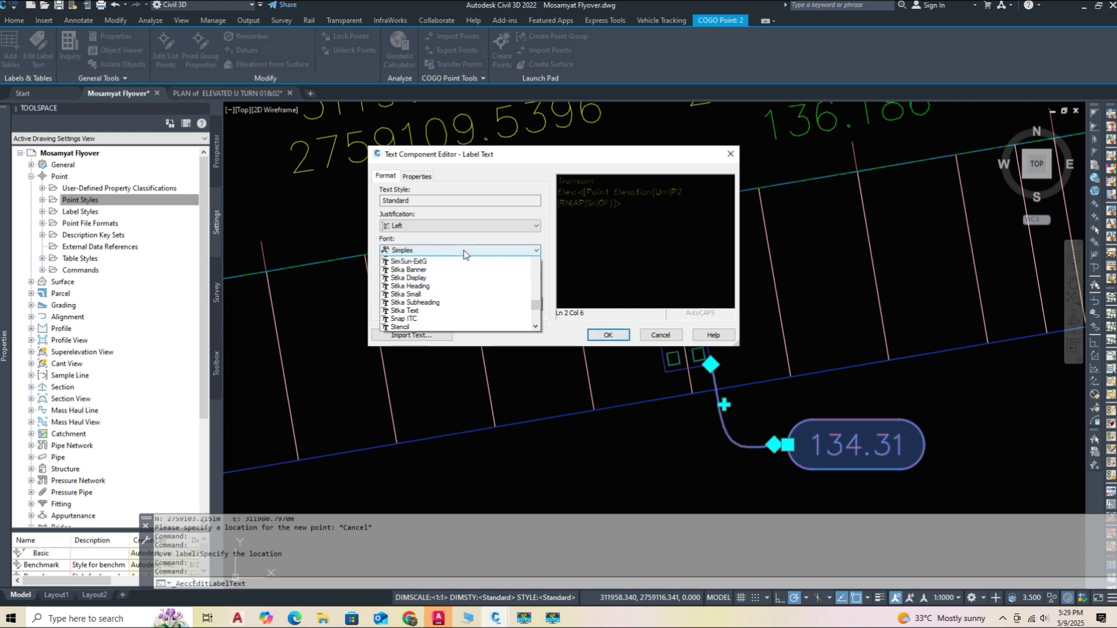
{"action": "left_click", "coordinate": [620, 205]}
{"action": "left_click_drag", "start_coordinate": [621, 205], "coordinate": [544, 182]}
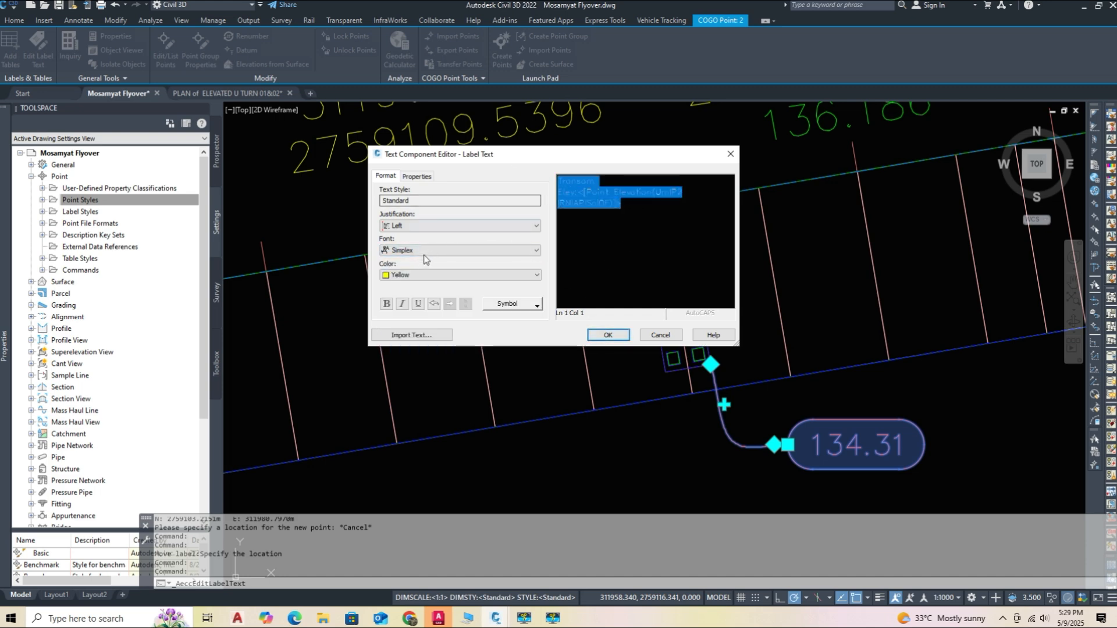
{"action": "left_click", "coordinate": [424, 252]}
{"action": "key", "text": "a"}
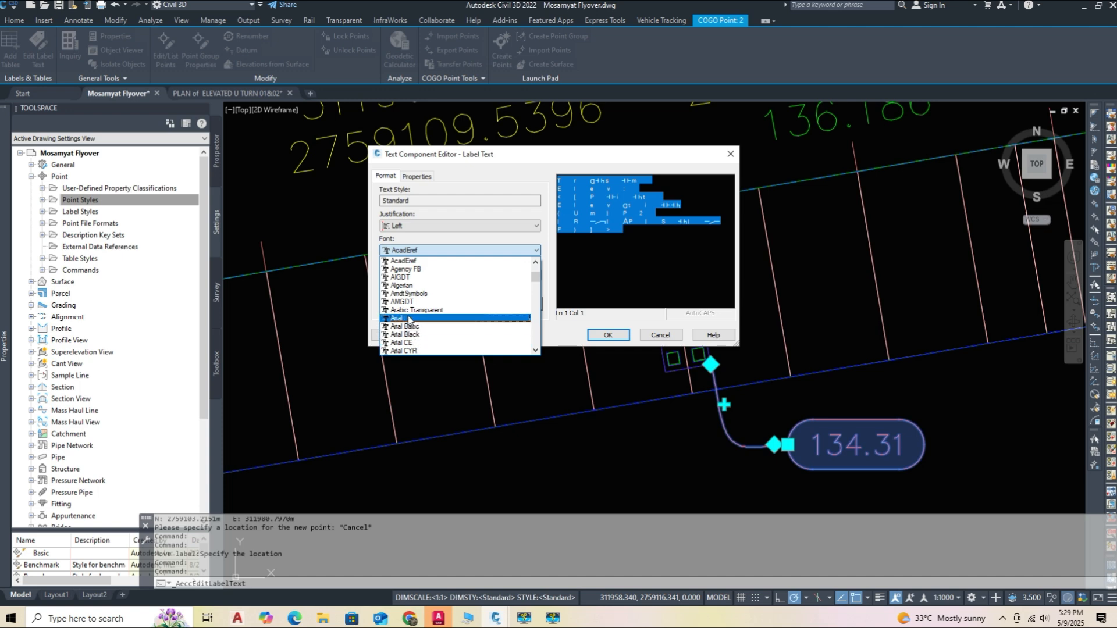
{"action": "left_click", "coordinate": [402, 318]}
{"action": "left_click", "coordinate": [605, 336]}
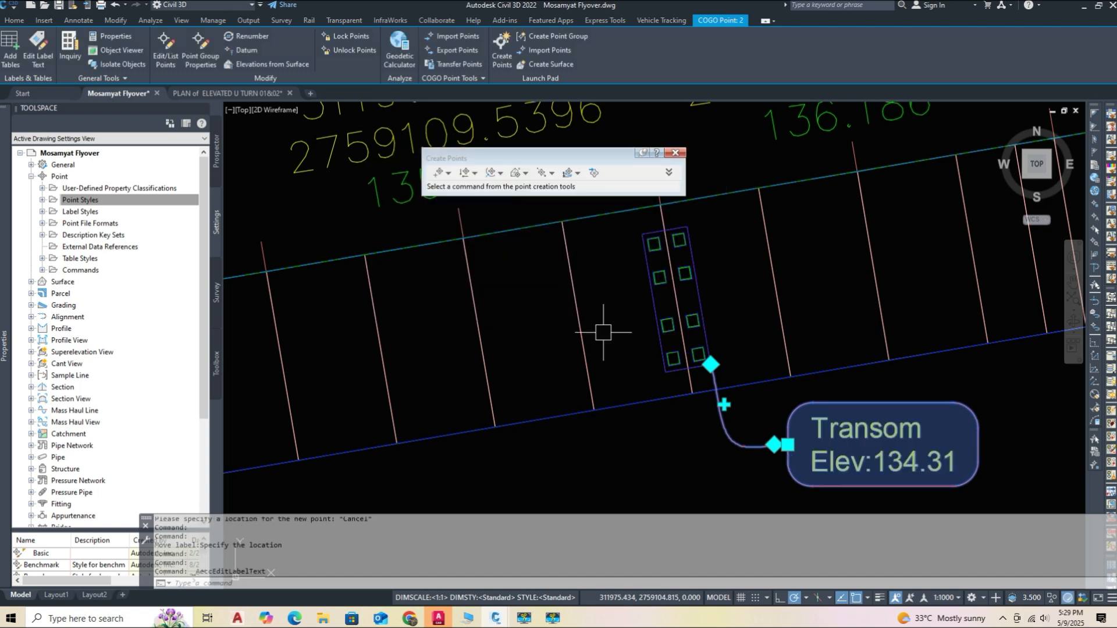
- Set the default point style of the Transom point's group, _All Points, to Basic
{"action": "middle_click_drag", "start_coordinate": [774, 474], "coordinate": [696, 451]}
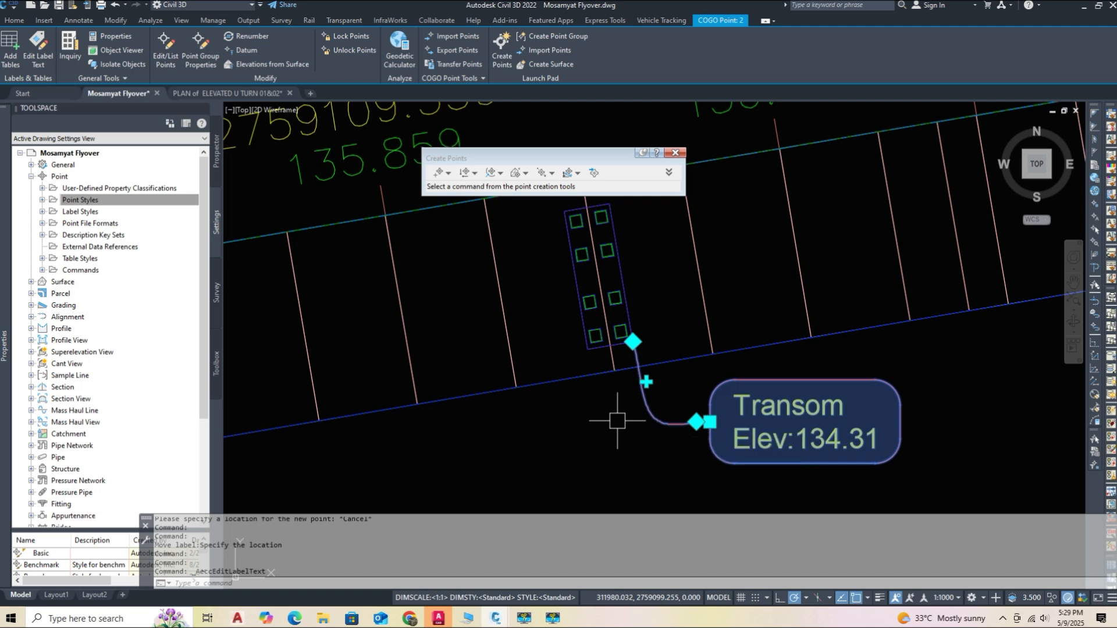
{"action": "scroll", "coordinate": [632, 344], "scroll_direction": "up", "scroll_amount": 4}
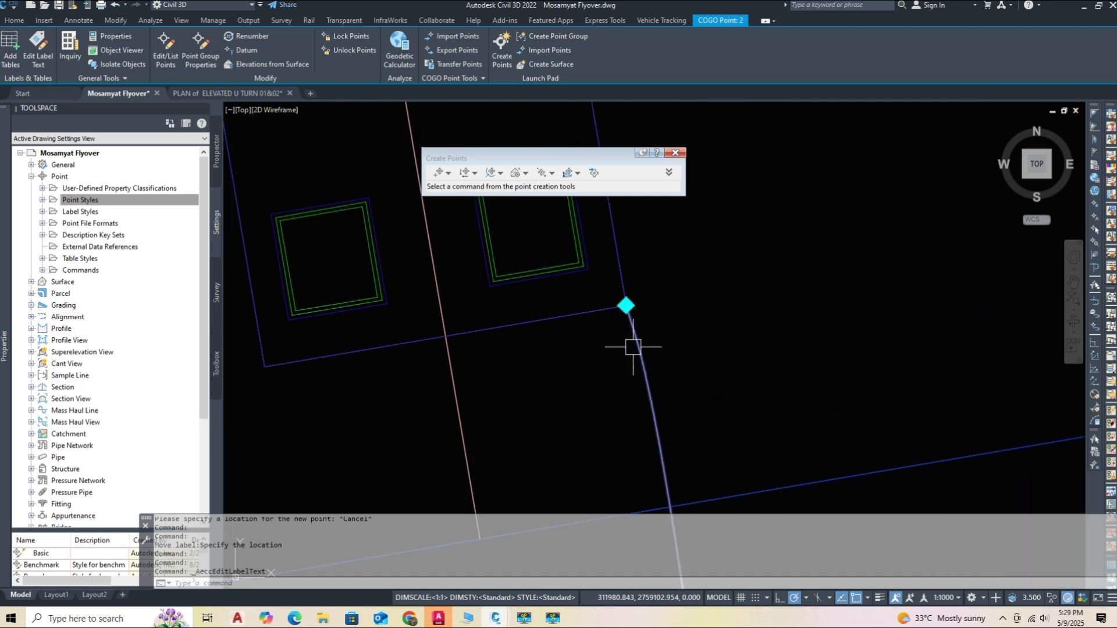
{"action": "scroll", "coordinate": [638, 344], "scroll_direction": "down", "scroll_amount": 4}
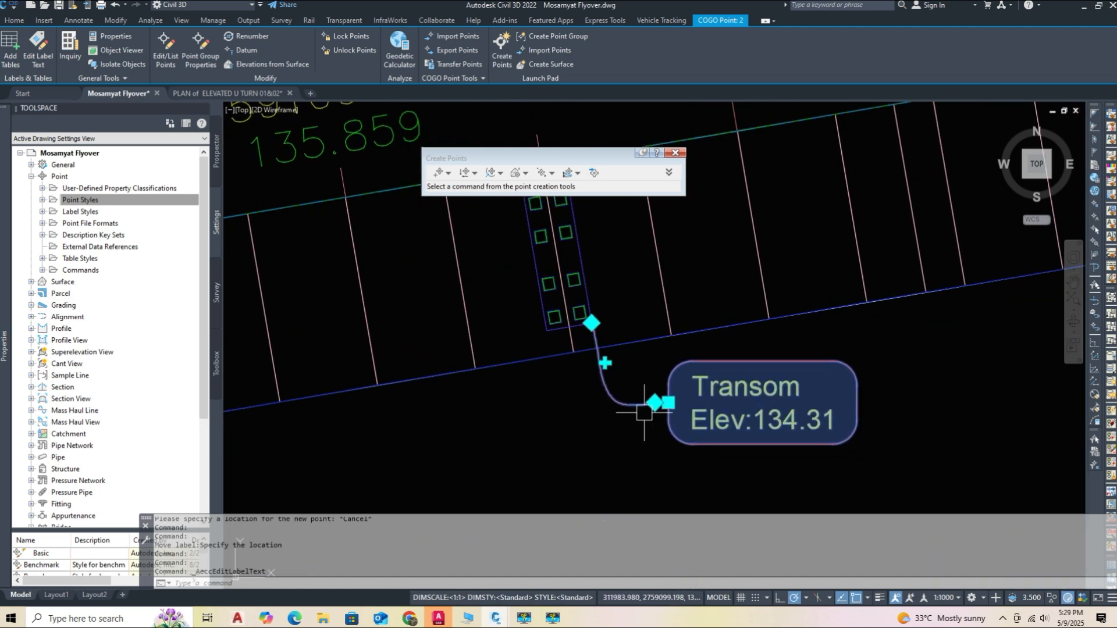
{"action": "key", "text": "Escape"}
{"action": "scroll", "coordinate": [632, 420], "scroll_direction": "down", "scroll_amount": 3}
{"action": "scroll", "coordinate": [632, 420], "scroll_direction": "up", "scroll_amount": 3}
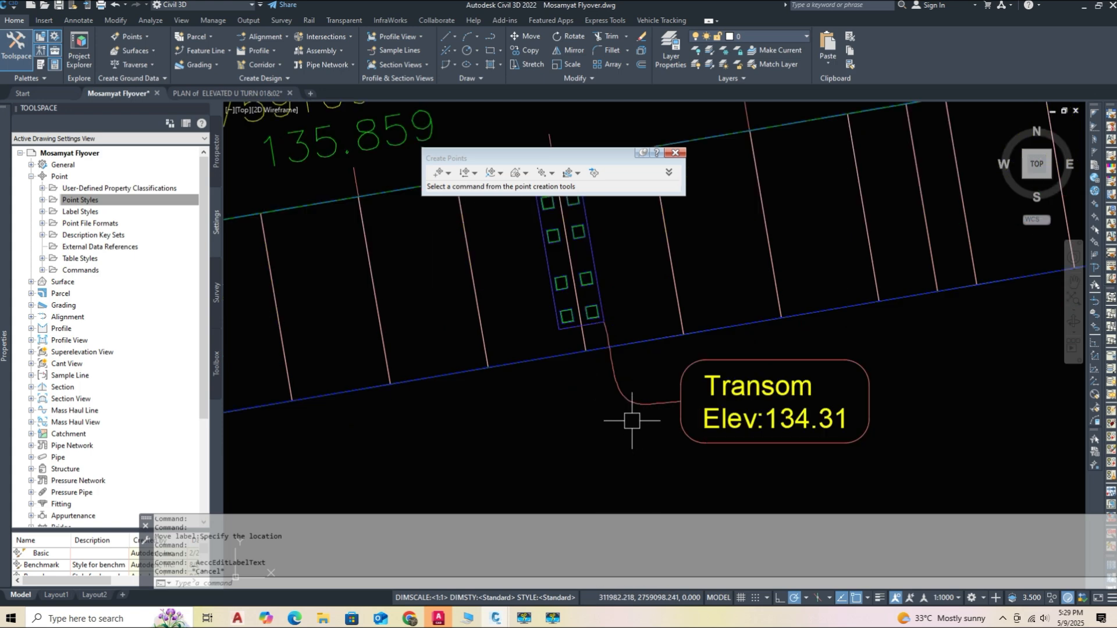
{"action": "left_click", "coordinate": [609, 377]}
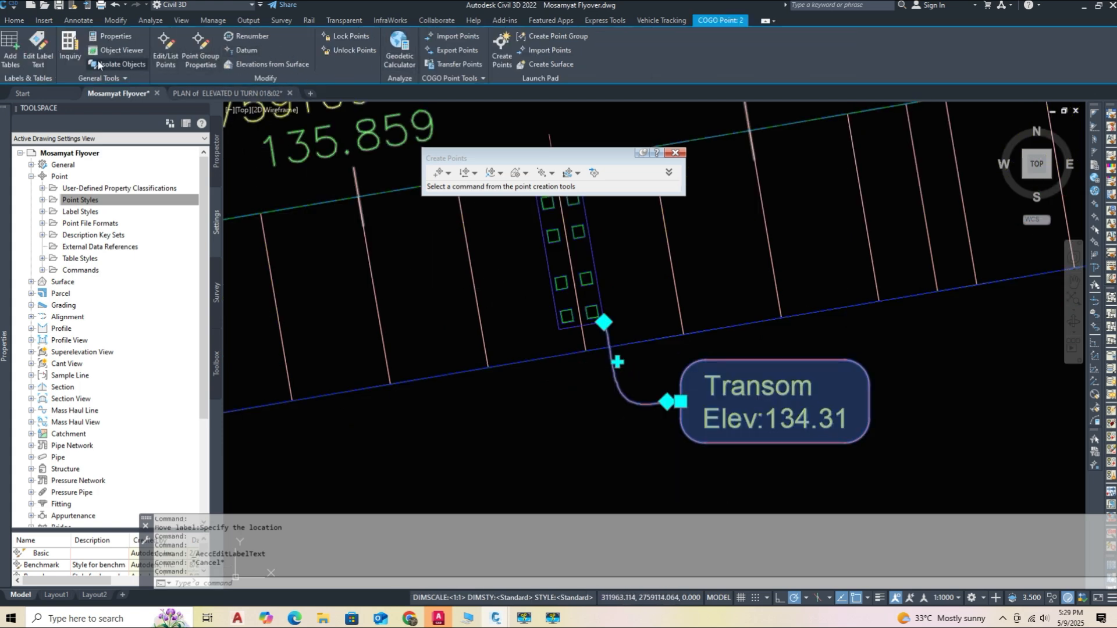
{"action": "left_click", "coordinate": [201, 49]}
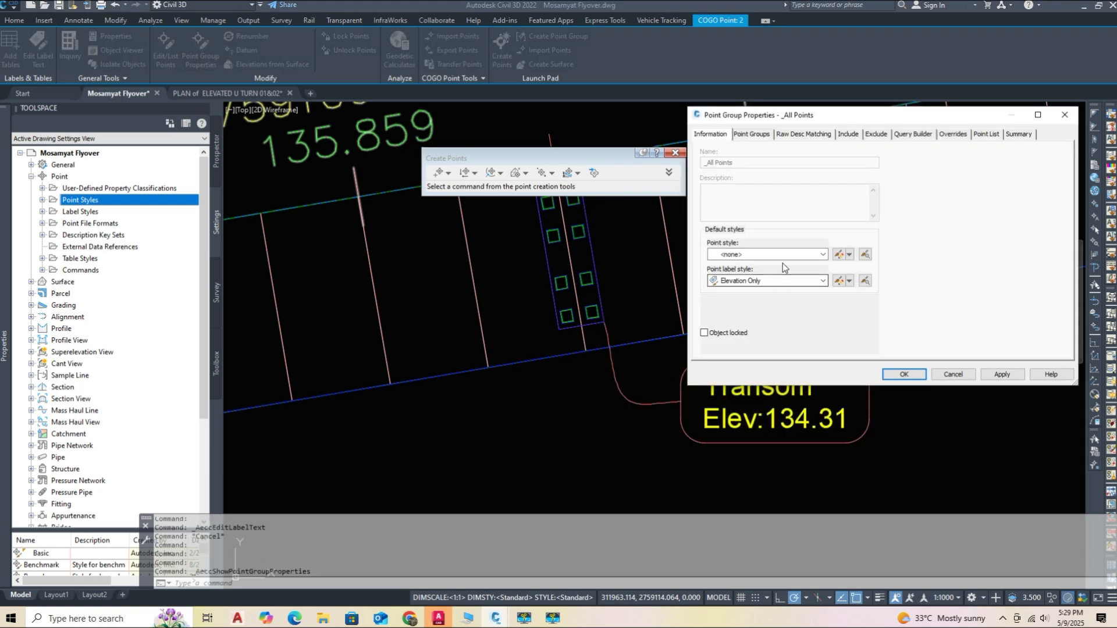
{"action": "left_click", "coordinate": [784, 256]}
{"action": "left_click", "coordinate": [736, 274]}
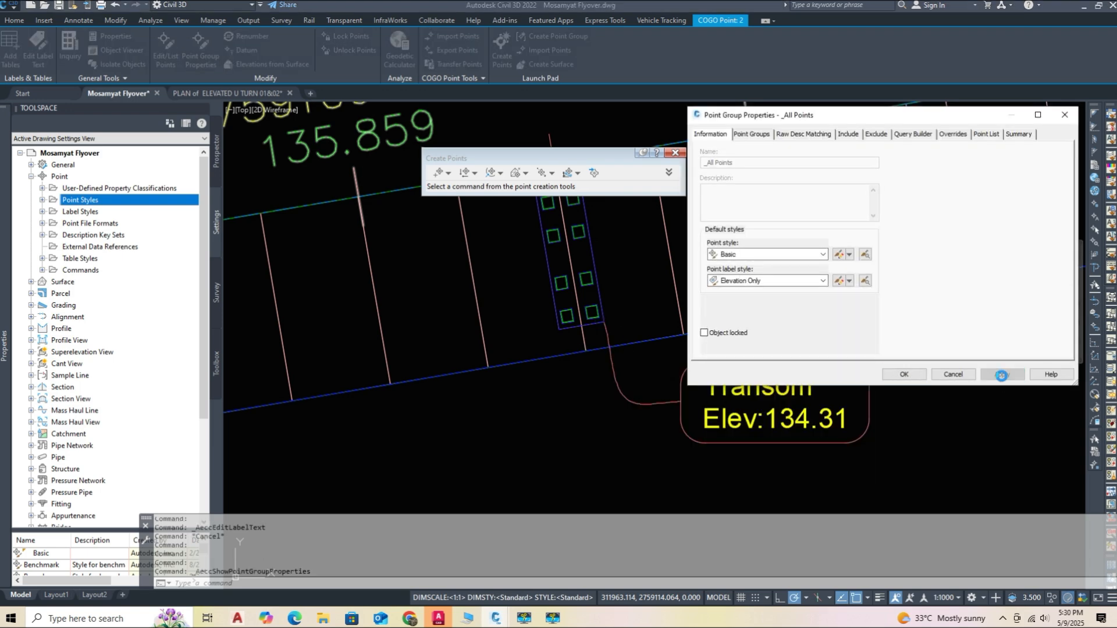
{"action": "left_click", "coordinate": [909, 376]}
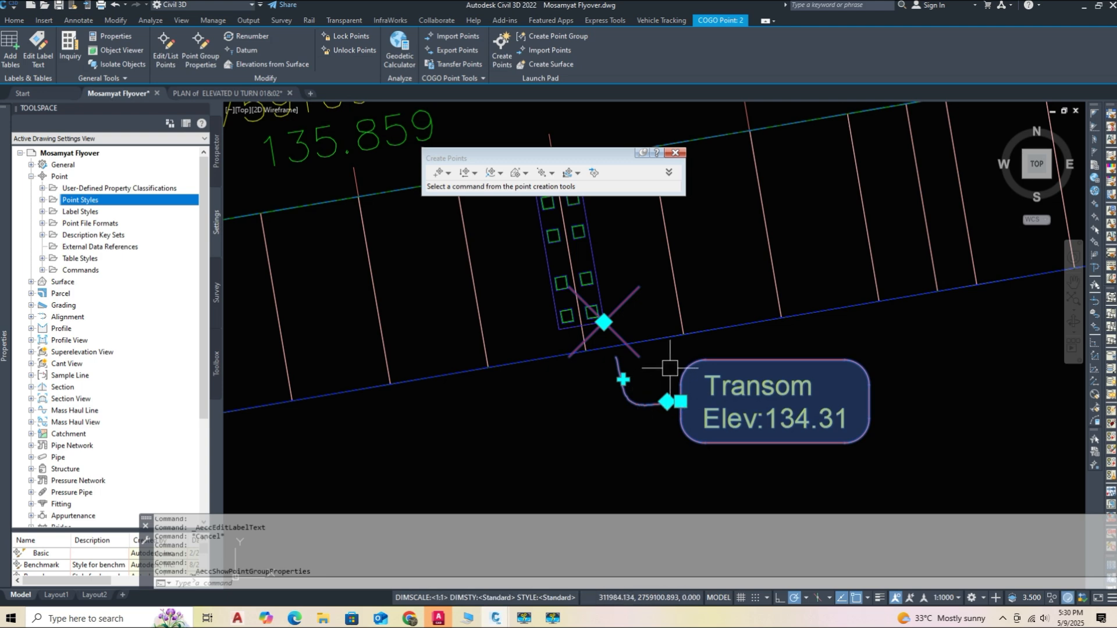
{"action": "scroll", "coordinate": [645, 317], "scroll_direction": "down", "scroll_amount": 3}
{"action": "key", "text": "Escape"}
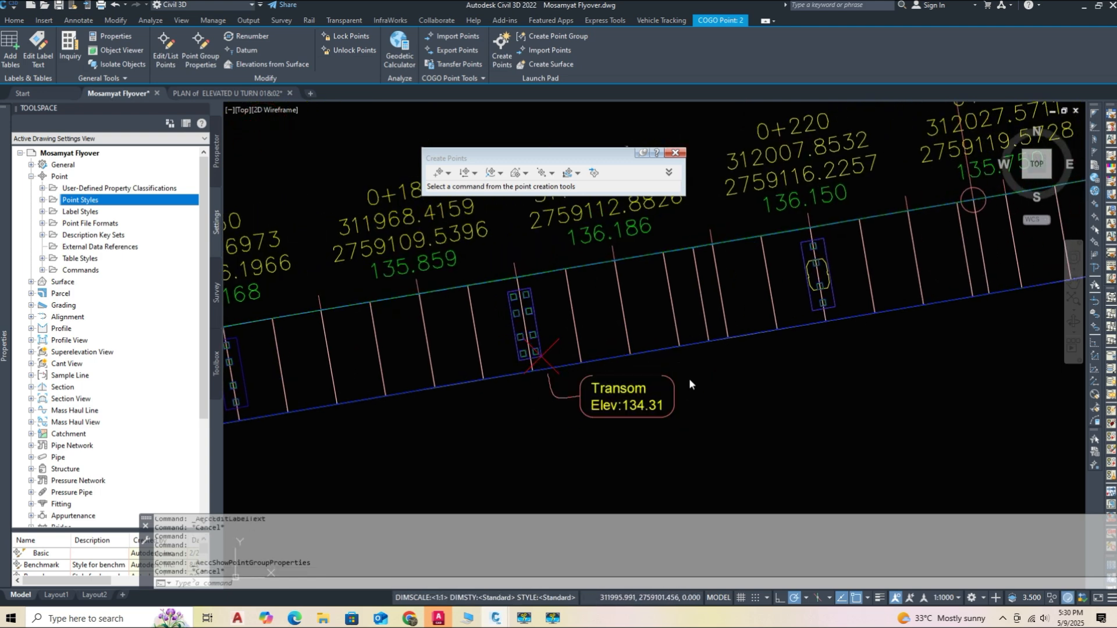
- Copy the Transom point from its pier's corner to the lower edge of pier P3, resolving the duplicate number with the next point number
{"action": "scroll", "coordinate": [559, 397], "scroll_direction": "up", "scroll_amount": 3}
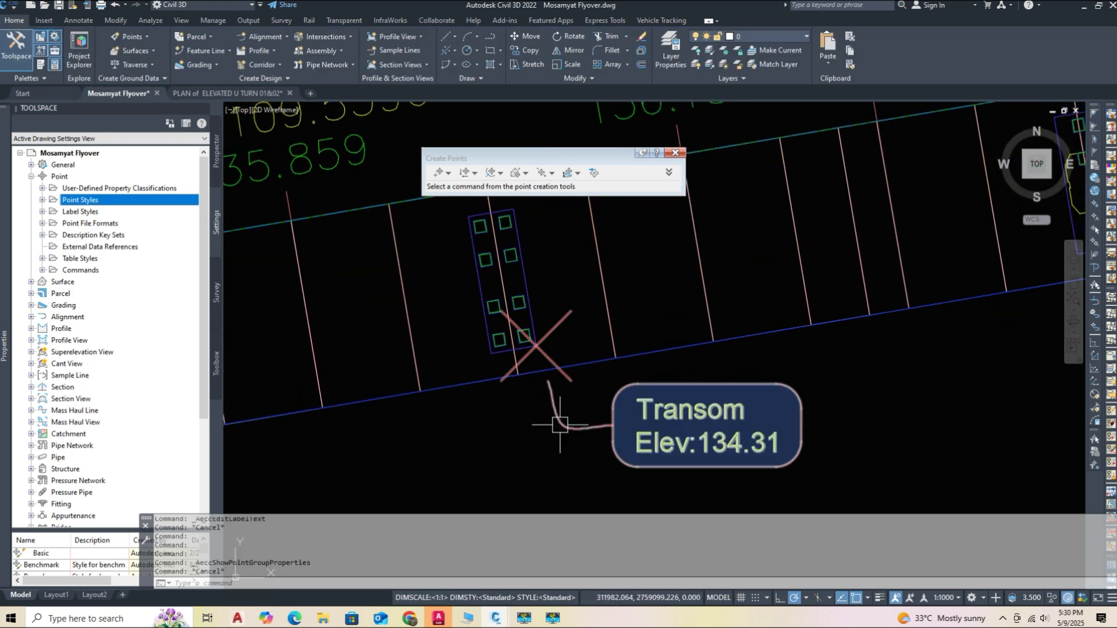
{"action": "left_click", "coordinate": [567, 376]}
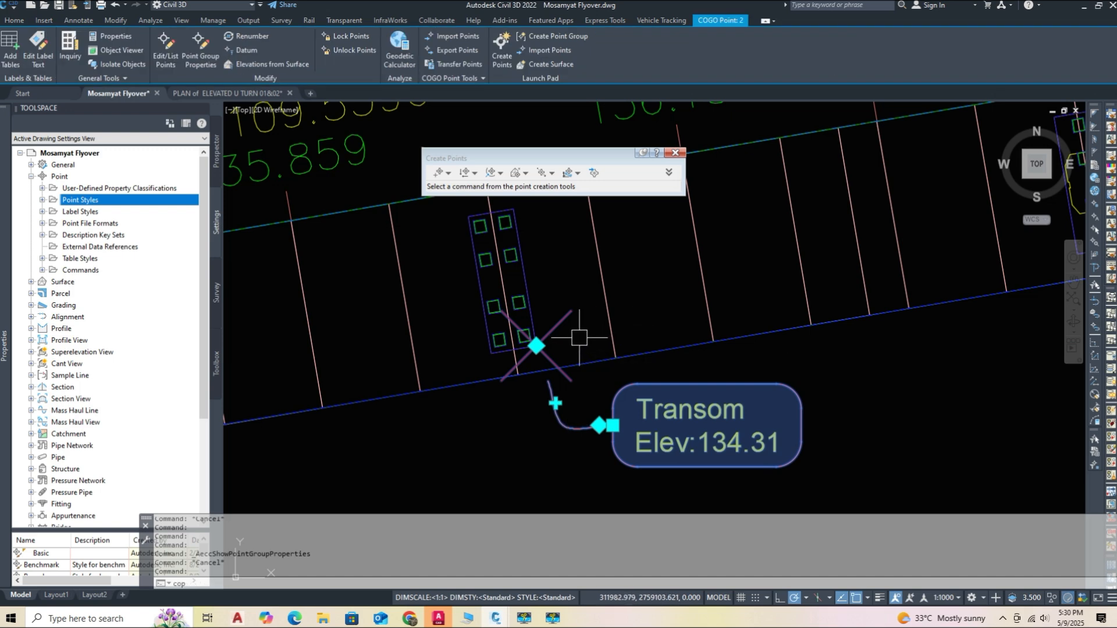
{"action": "type", "text": "co"}
{"action": "key", "text": "Return"}
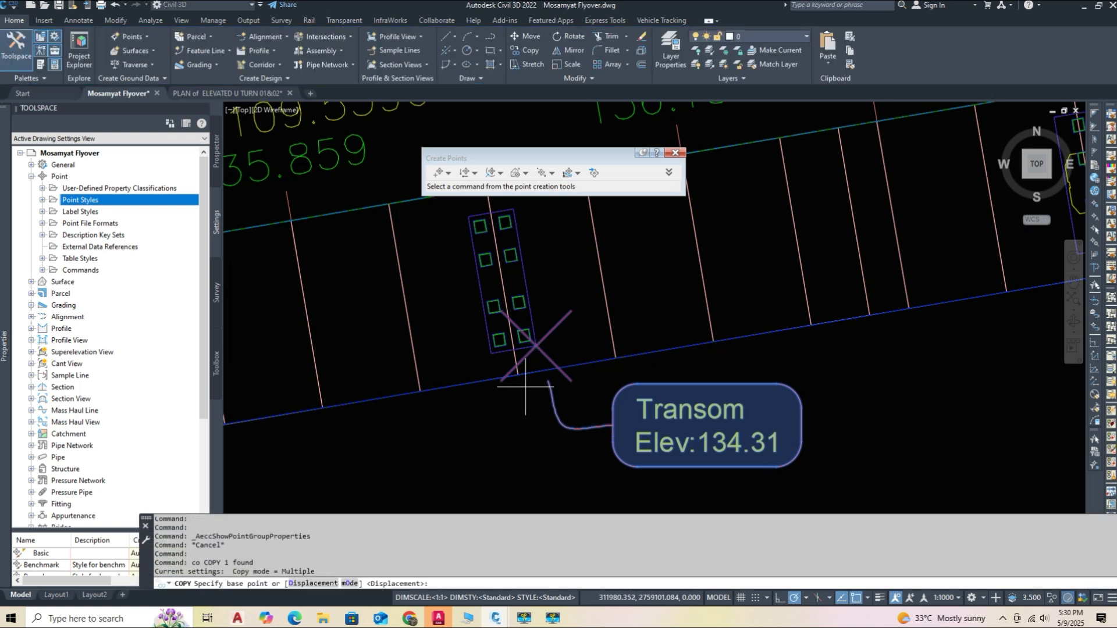
{"action": "left_click", "coordinate": [536, 346]}
{"action": "scroll", "coordinate": [640, 355], "scroll_direction": "down", "scroll_amount": 3}
{"action": "scroll", "coordinate": [718, 373], "scroll_direction": "up", "scroll_amount": 3}
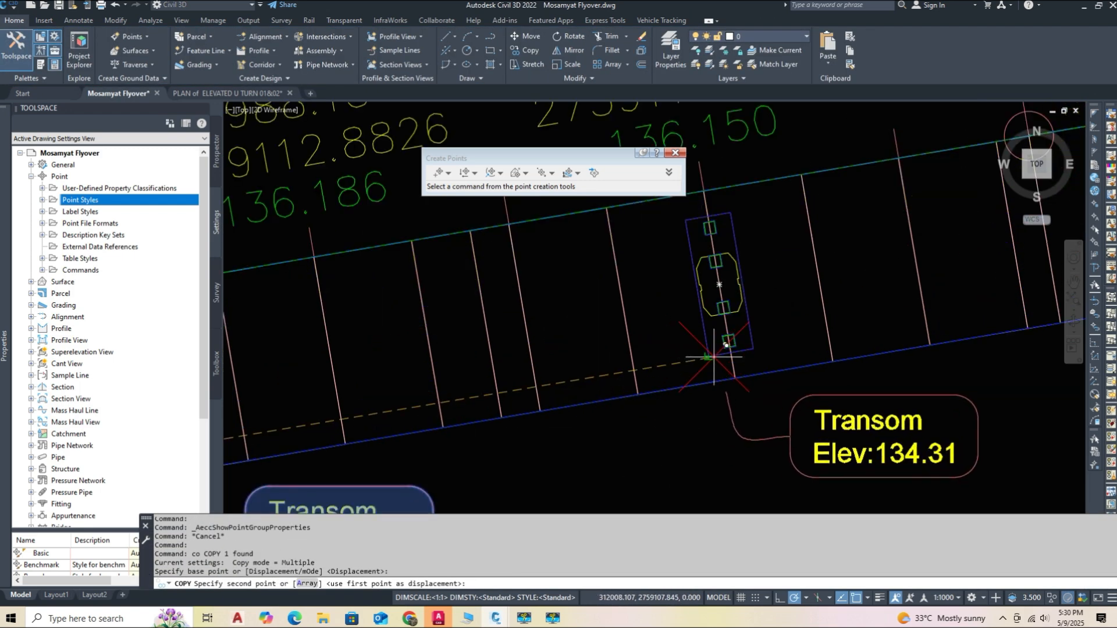
{"action": "scroll", "coordinate": [720, 355], "scroll_direction": "up", "scroll_amount": 5}
{"action": "left_click", "coordinate": [707, 359]}
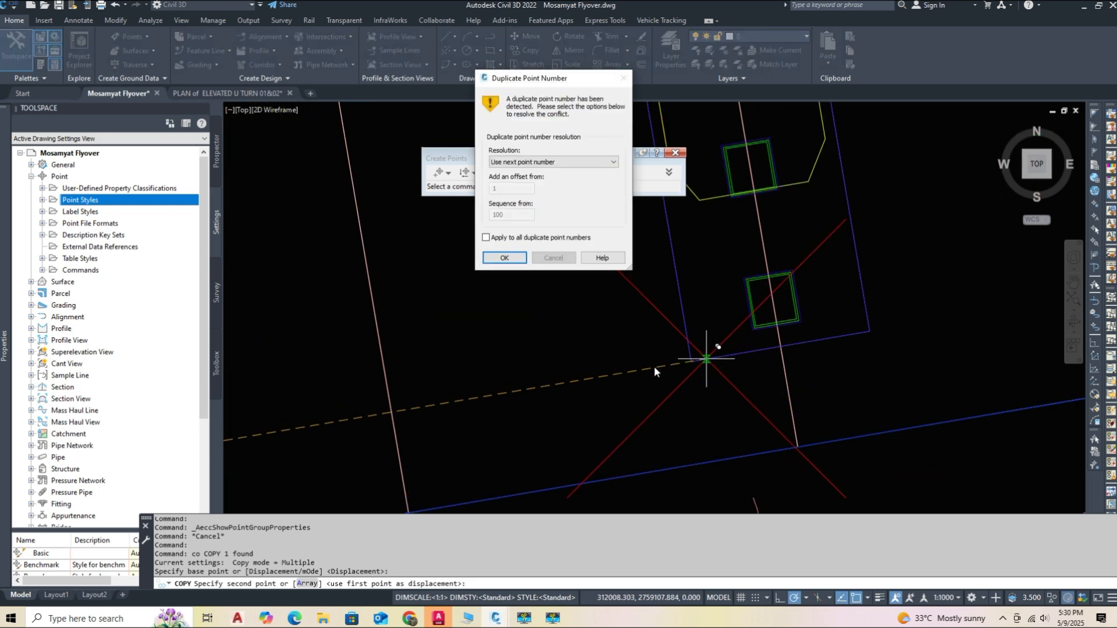
{"action": "left_click", "coordinate": [505, 258]}
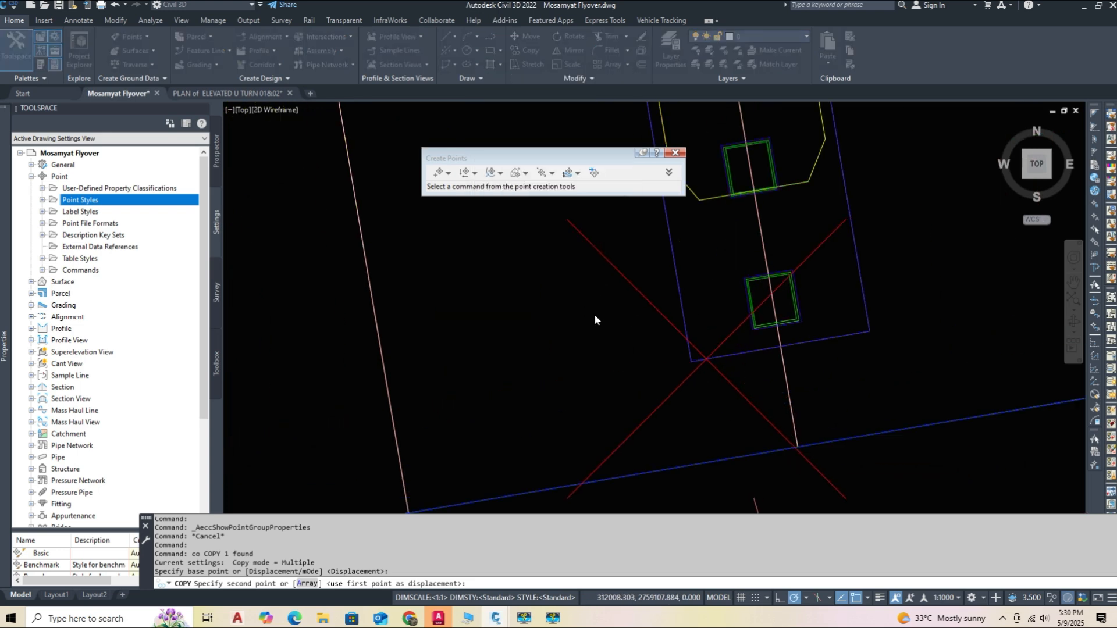
- End the copying at pier P3 and regenerate the drawing
{"action": "scroll", "coordinate": [605, 319], "scroll_direction": "down", "scroll_amount": 3}
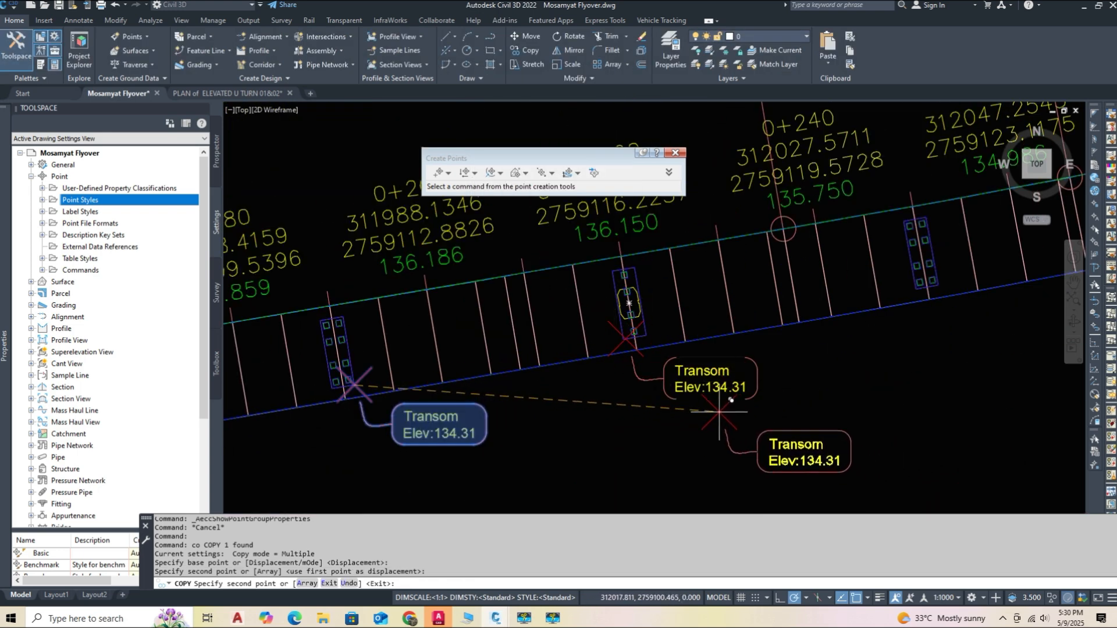
{"action": "key", "text": "Escape"}
{"action": "middle_click_drag", "start_coordinate": [574, 416], "coordinate": [645, 403]}
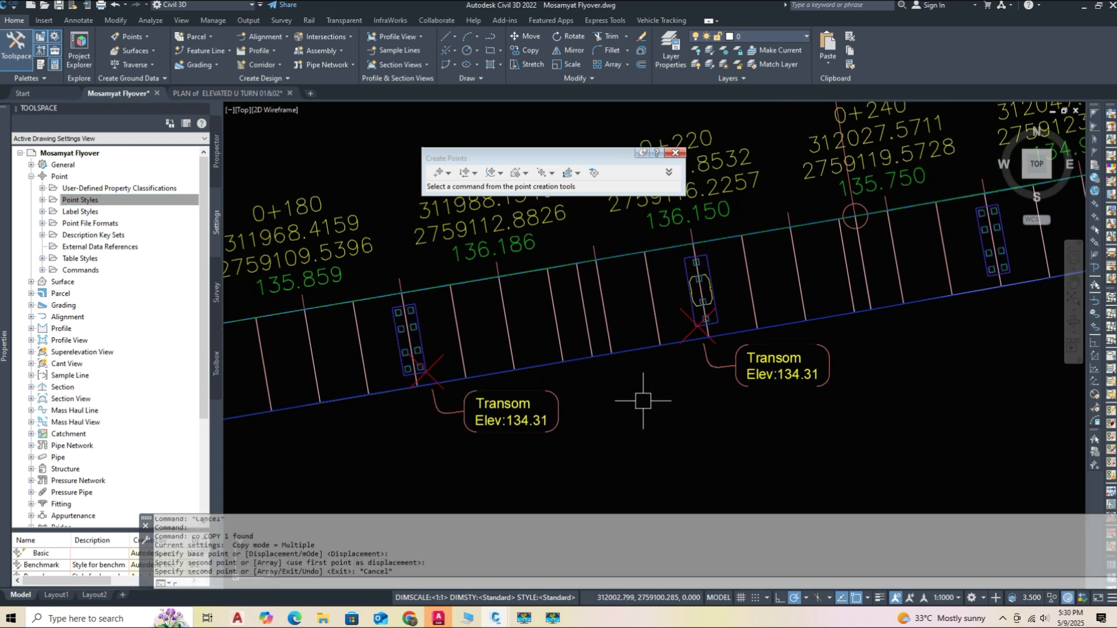
{"action": "type", "text": "re"}
{"action": "key", "text": "Return"}
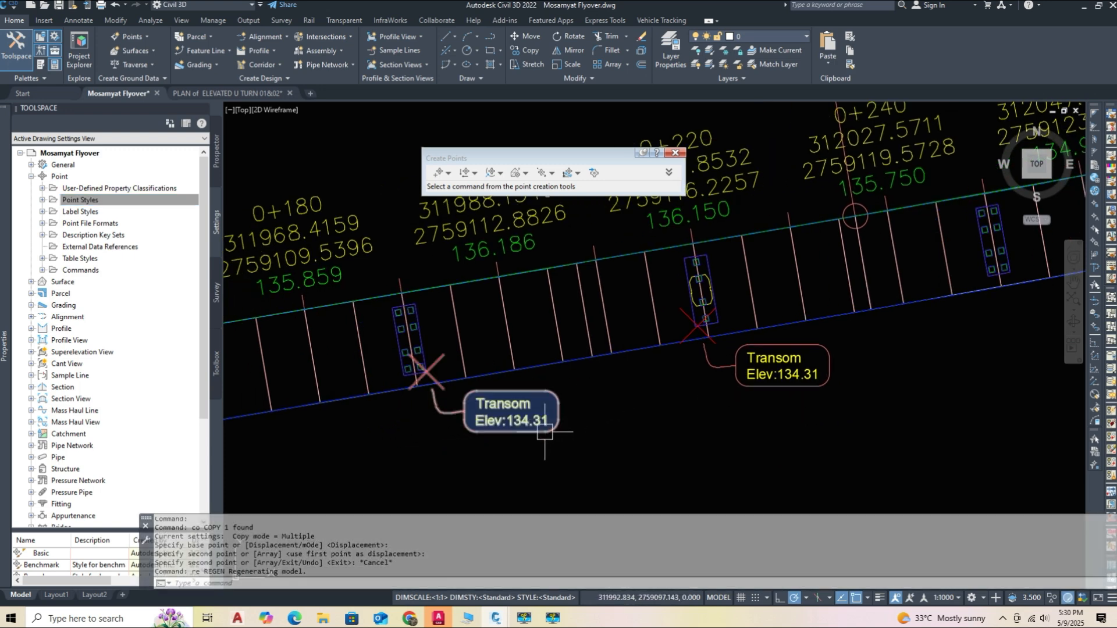
- Copy the Transom point from pier P3 to the lower-right corner of the pier between stations 0+240 and 0+260
{"action": "scroll", "coordinate": [706, 343], "scroll_direction": "up", "scroll_amount": 2}
{"action": "left_click", "coordinate": [697, 306]}
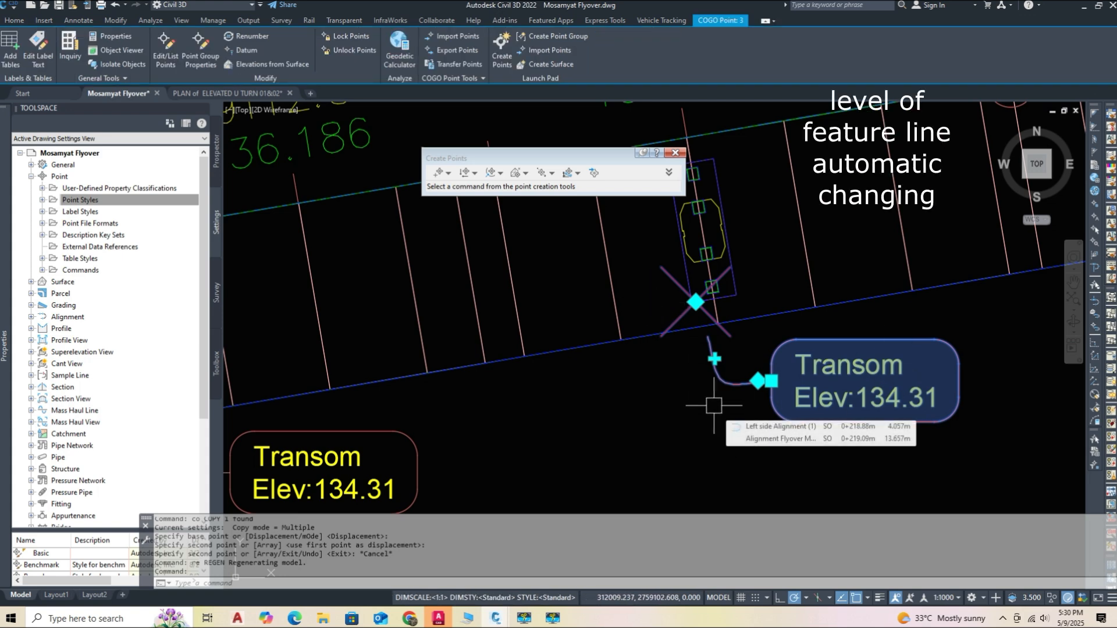
{"action": "type", "text": "co"}
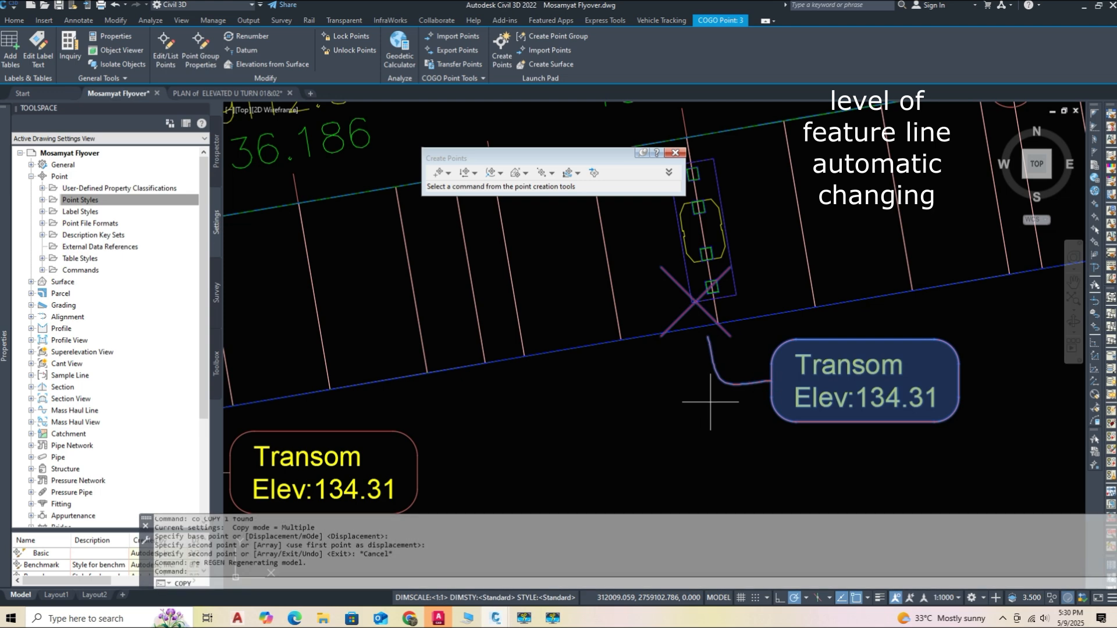
{"action": "left_click", "coordinate": [696, 302]}
{"action": "scroll", "coordinate": [668, 392], "scroll_direction": "down", "scroll_amount": 3}
{"action": "middle_click_drag", "start_coordinate": [914, 339], "coordinate": [732, 359]}
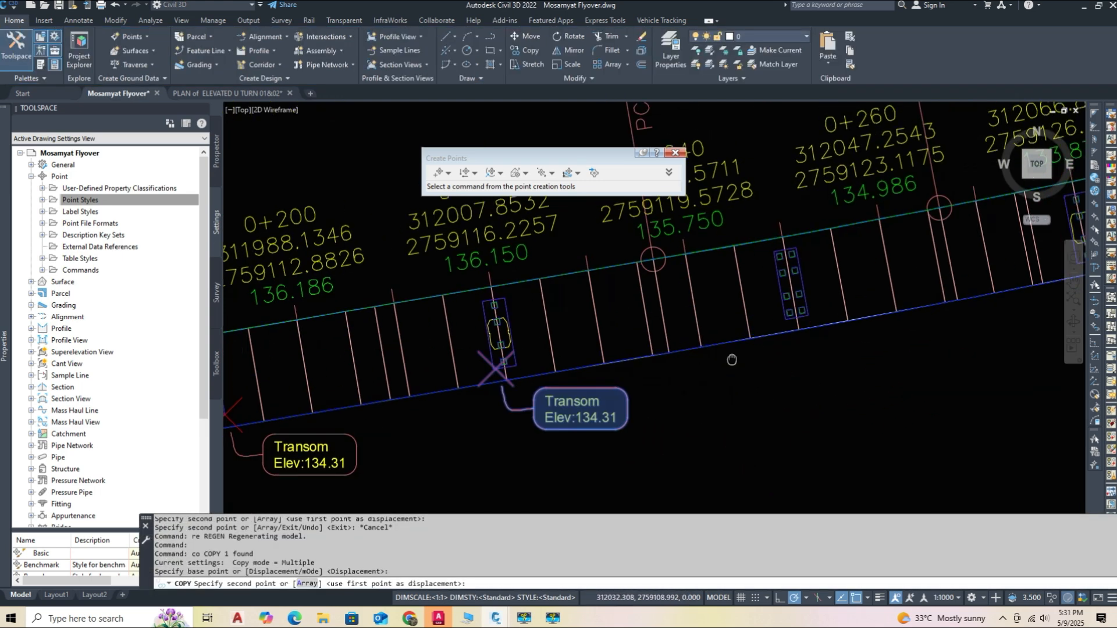
{"action": "scroll", "coordinate": [732, 359], "scroll_direction": "up", "scroll_amount": 4}
{"action": "left_click", "coordinate": [780, 281]}
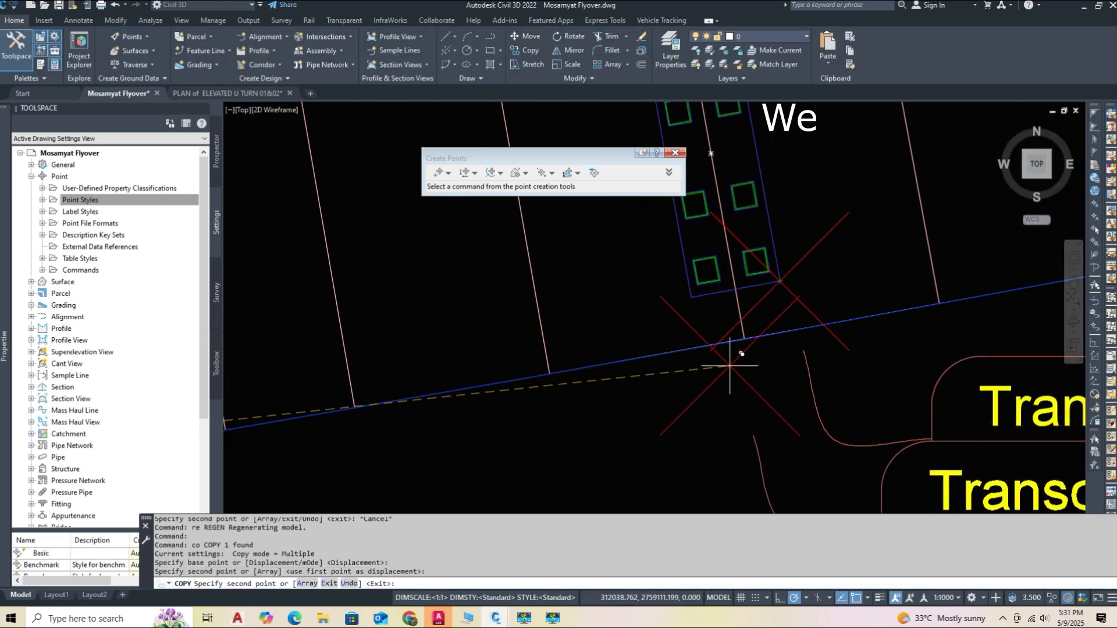
- Place further copies of the Transom point on the lower edges of pier P5 and abutment AB2
{"action": "scroll", "coordinate": [730, 366], "scroll_direction": "down", "scroll_amount": 3}
{"action": "scroll", "coordinate": [734, 393], "scroll_direction": "up", "scroll_amount": 2}
{"action": "scroll", "coordinate": [751, 385], "scroll_direction": "down", "scroll_amount": 2}
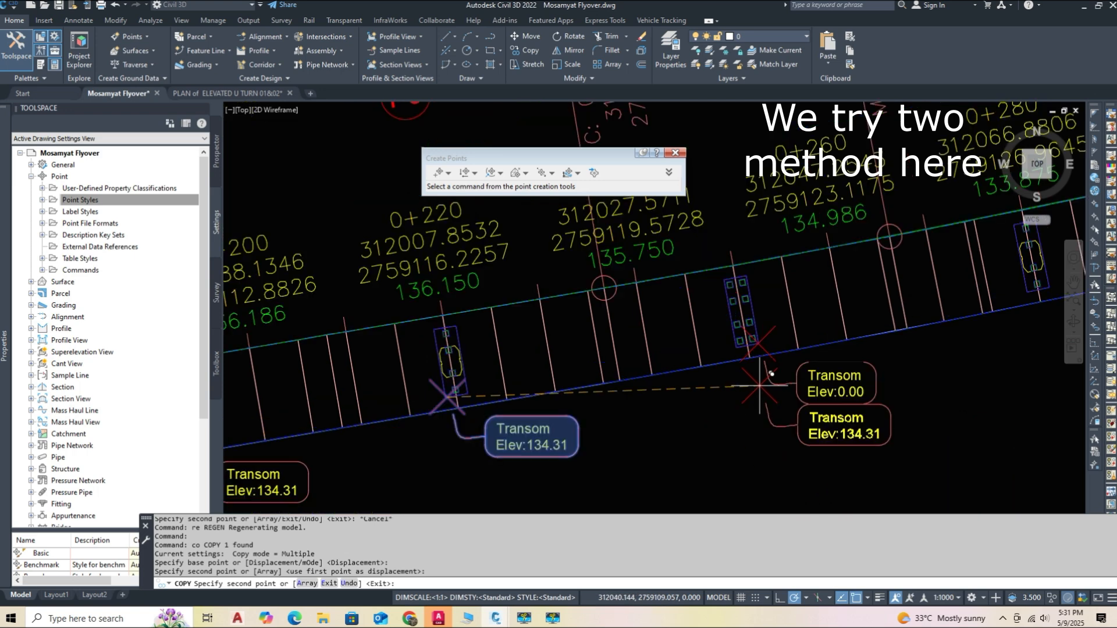
{"action": "middle_click_drag", "start_coordinate": [891, 395], "coordinate": [724, 414]}
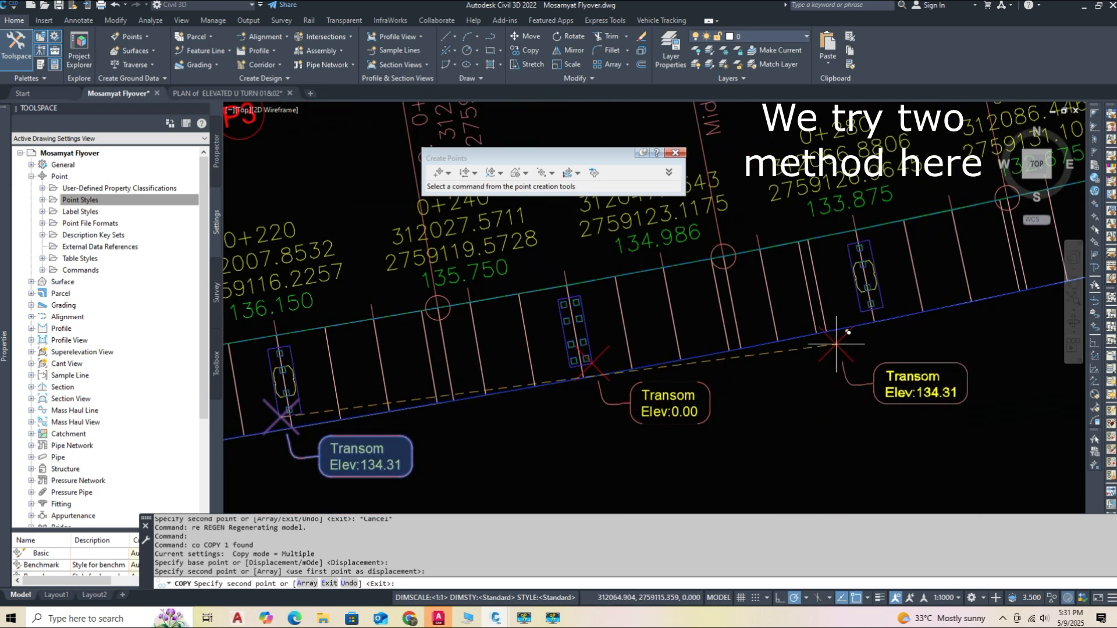
{"action": "scroll", "coordinate": [839, 345], "scroll_direction": "up", "scroll_amount": 3}
{"action": "left_click", "coordinate": [886, 280]}
{"action": "scroll", "coordinate": [725, 396], "scroll_direction": "down", "scroll_amount": 3}
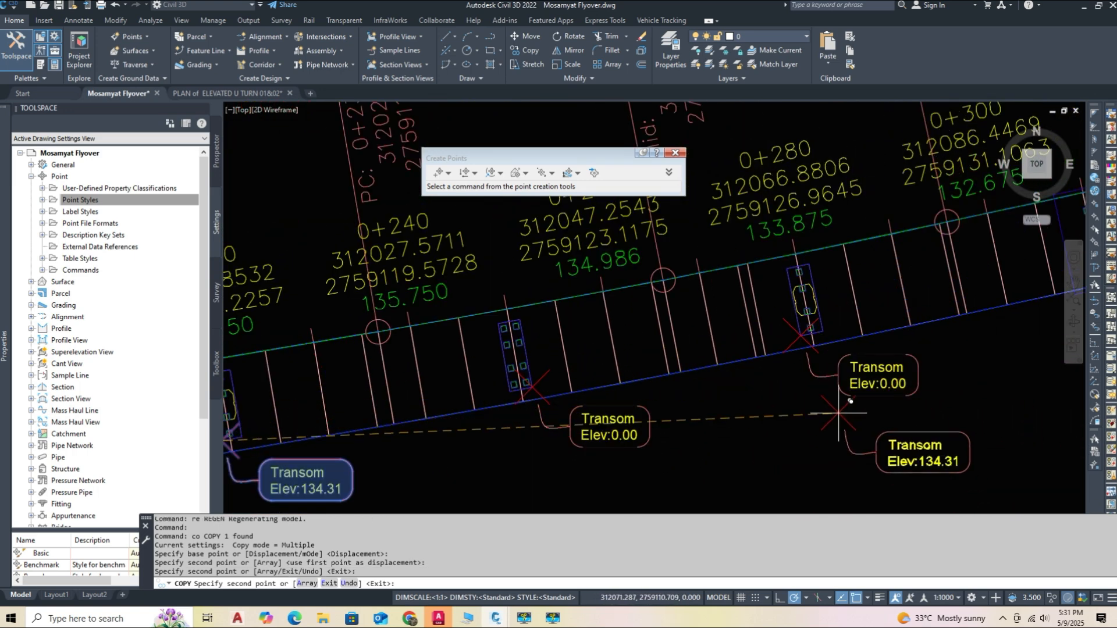
{"action": "mouse_move", "coordinate": [817, 403]}
{"action": "middle_mouse_down"}
{"action": "mouse_move", "coordinate": [636, 392]}
{"action": "mouse_move", "coordinate": [484, 431]}
{"action": "middle_mouse_up"}
{"action": "scroll", "coordinate": [751, 335], "scroll_direction": "up", "scroll_amount": 3}
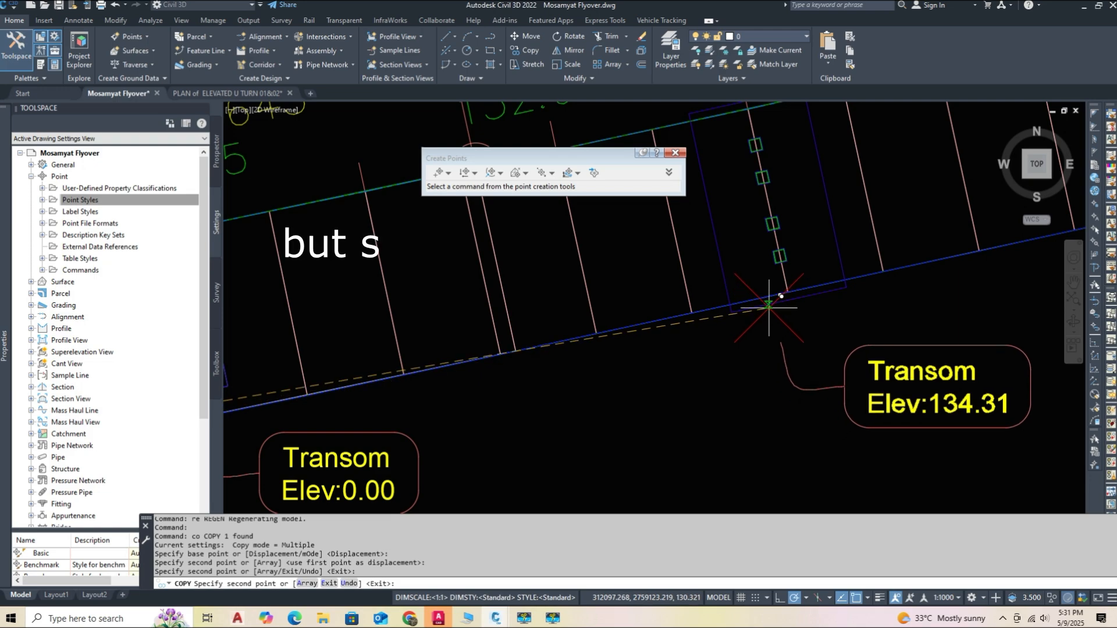
{"action": "left_click", "coordinate": [769, 307]}
{"action": "scroll", "coordinate": [738, 399], "scroll_direction": "down", "scroll_amount": 3}
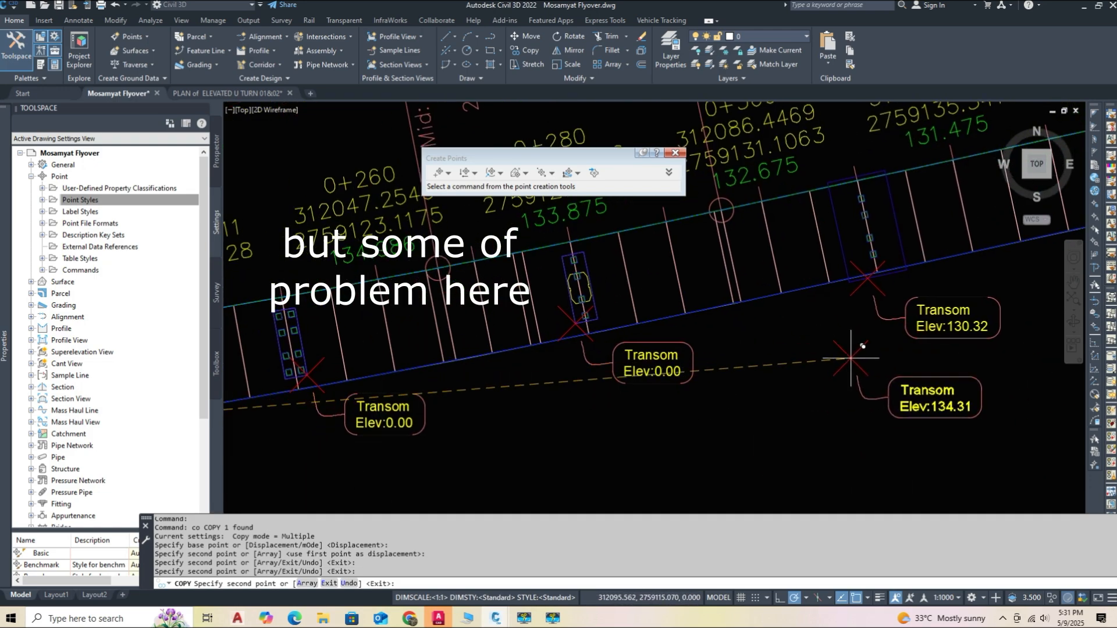
- Place further copies of the Transom point on the lower edges of pier P1 and abutment AB1
{"action": "mouse_move", "coordinate": [618, 429]}
{"action": "middle_mouse_down"}
{"action": "mouse_move", "coordinate": [948, 351]}
{"action": "mouse_move", "coordinate": [695, 395]}
{"action": "mouse_move", "coordinate": [745, 387]}
{"action": "middle_mouse_up"}
{"action": "middle_click_drag", "start_coordinate": [488, 405], "coordinate": [866, 382]}
{"action": "middle_click_drag", "start_coordinate": [488, 443], "coordinate": [937, 351]}
{"action": "middle_click_drag", "start_coordinate": [524, 387], "coordinate": [696, 363]}
{"action": "scroll", "coordinate": [593, 374], "scroll_direction": "up", "scroll_amount": 3}
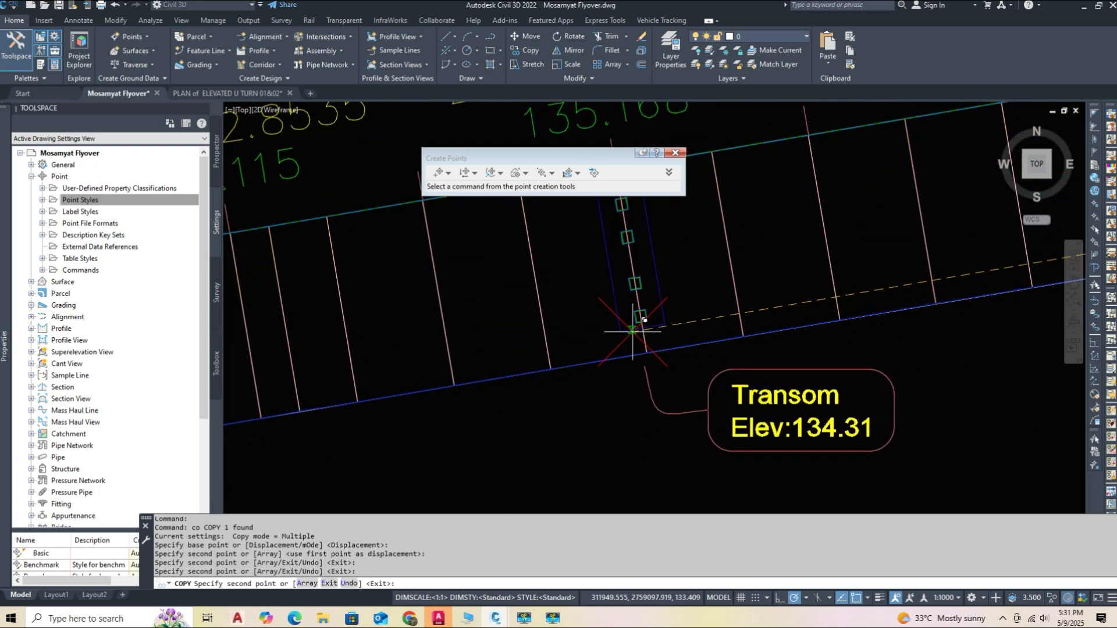
{"action": "left_click", "coordinate": [618, 330]}
{"action": "scroll", "coordinate": [588, 426], "scroll_direction": "down", "scroll_amount": 3}
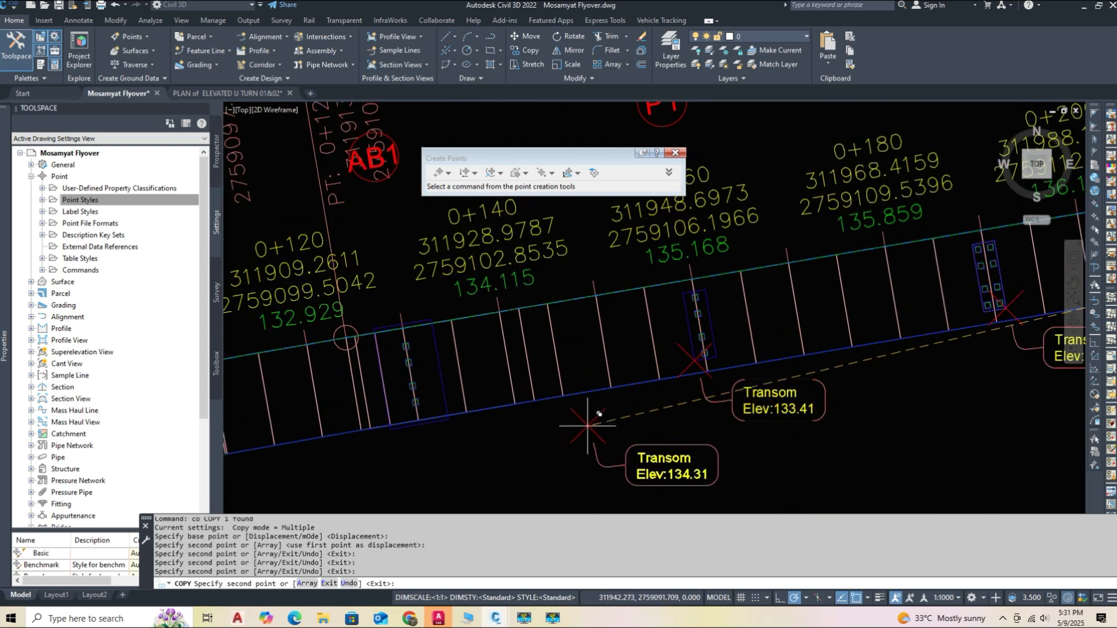
{"action": "middle_click_drag", "start_coordinate": [587, 426], "coordinate": [827, 369]}
{"action": "scroll", "coordinate": [643, 377], "scroll_direction": "up", "scroll_amount": 3}
{"action": "left_click", "coordinate": [645, 366]}
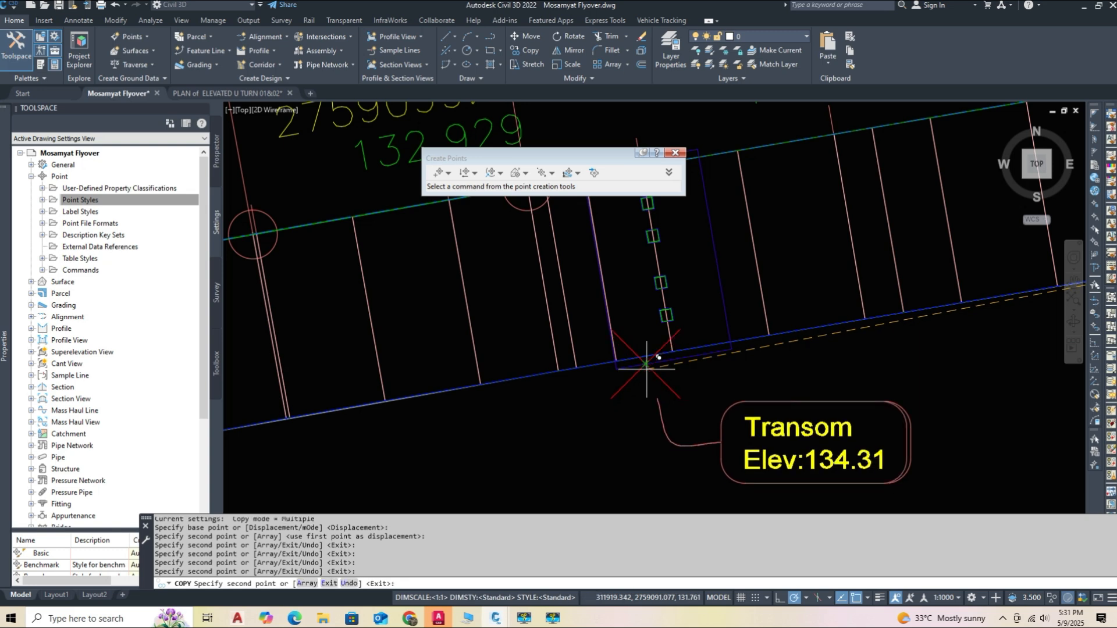
{"action": "scroll", "coordinate": [646, 366], "scroll_direction": "down", "scroll_amount": 3}
{"action": "scroll", "coordinate": [694, 406], "scroll_direction": "down", "scroll_amount": 3}
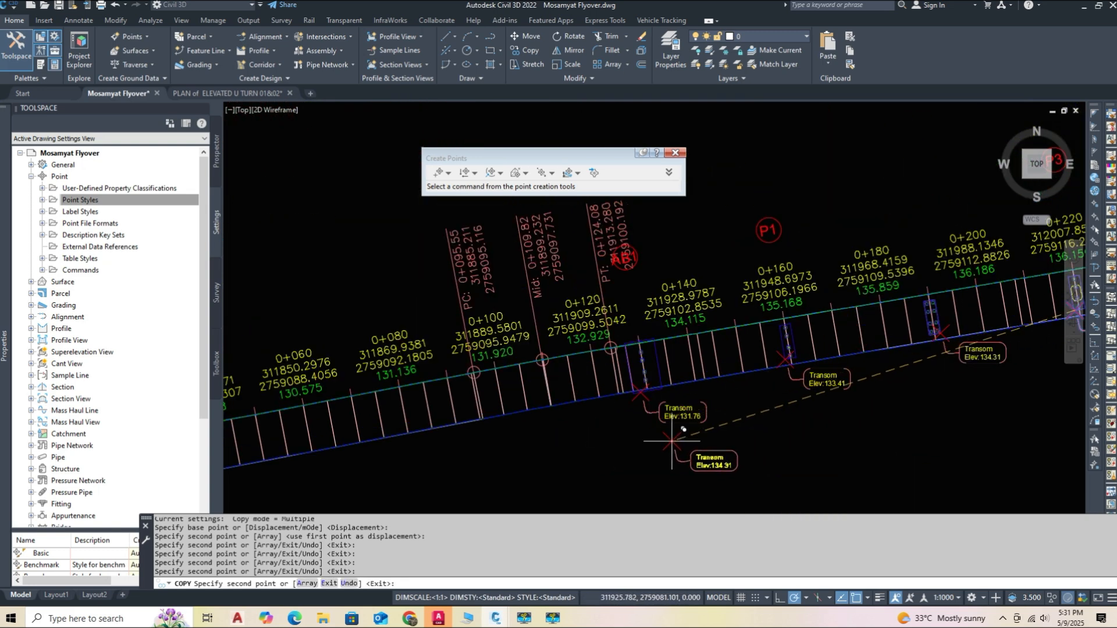
- End the copying and check the elevations of abutment AB2's transom feature line in the Elevation Editor
{"action": "middle_click_drag", "start_coordinate": [672, 441], "coordinate": [454, 461]}
{"action": "middle_click_drag", "start_coordinate": [865, 396], "coordinate": [643, 414]}
{"action": "middle_click_drag", "start_coordinate": [853, 375], "coordinate": [715, 400]}
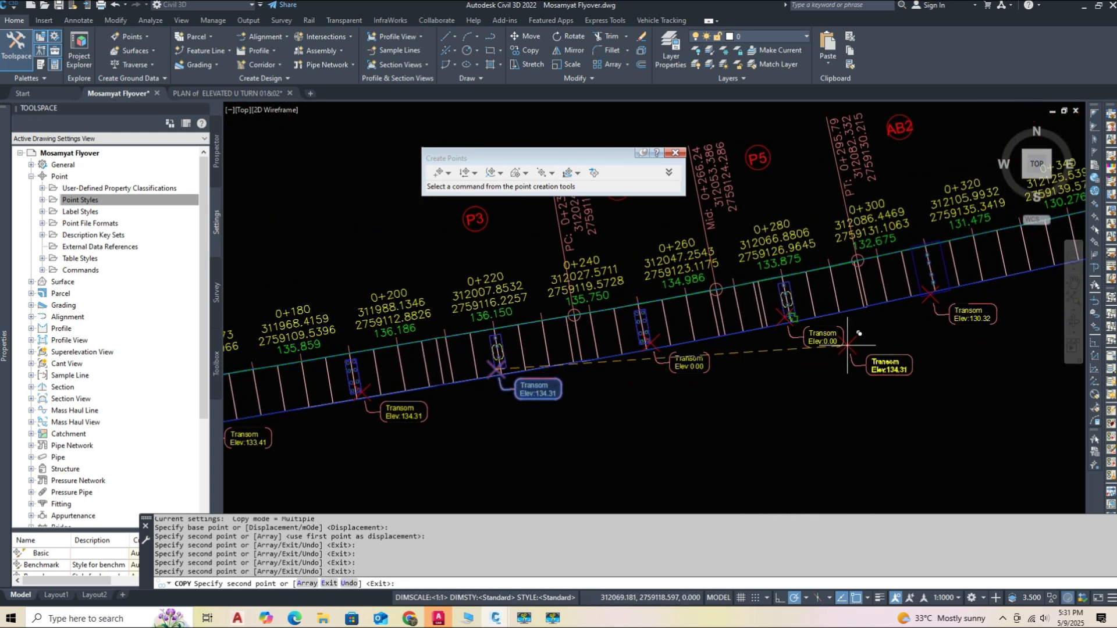
{"action": "scroll", "coordinate": [848, 346], "scroll_direction": "up", "scroll_amount": 3}
{"action": "middle_click_drag", "start_coordinate": [869, 352], "coordinate": [641, 406]}
{"action": "middle_click_drag", "start_coordinate": [788, 382], "coordinate": [744, 394]}
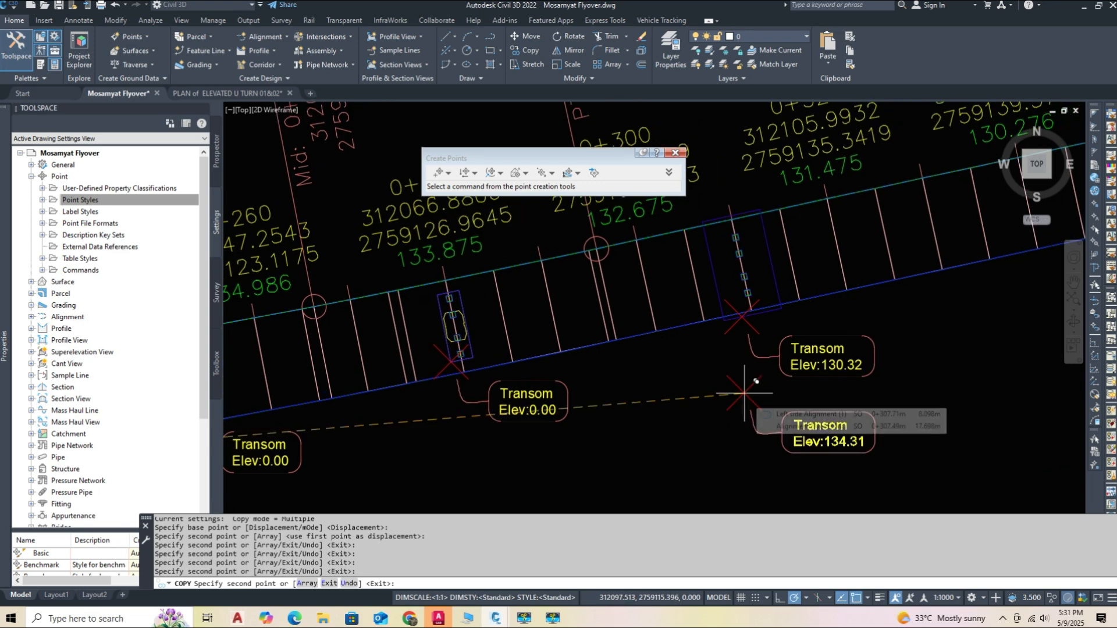
{"action": "key", "text": "Escape"}
{"action": "left_click", "coordinate": [777, 291]}
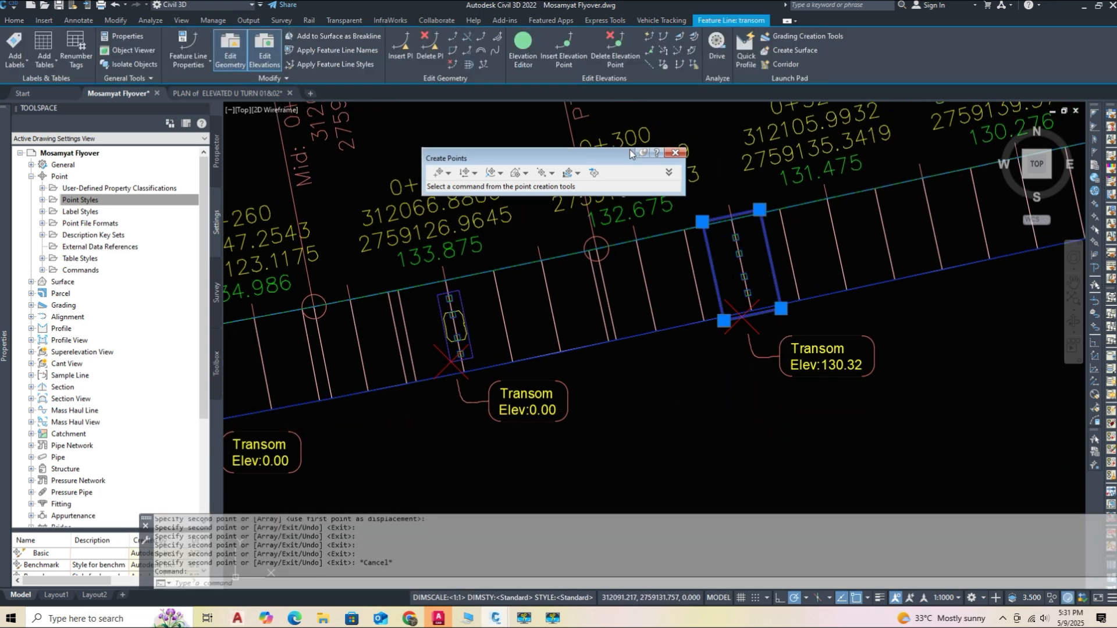
{"action": "left_click", "coordinate": [523, 46]}
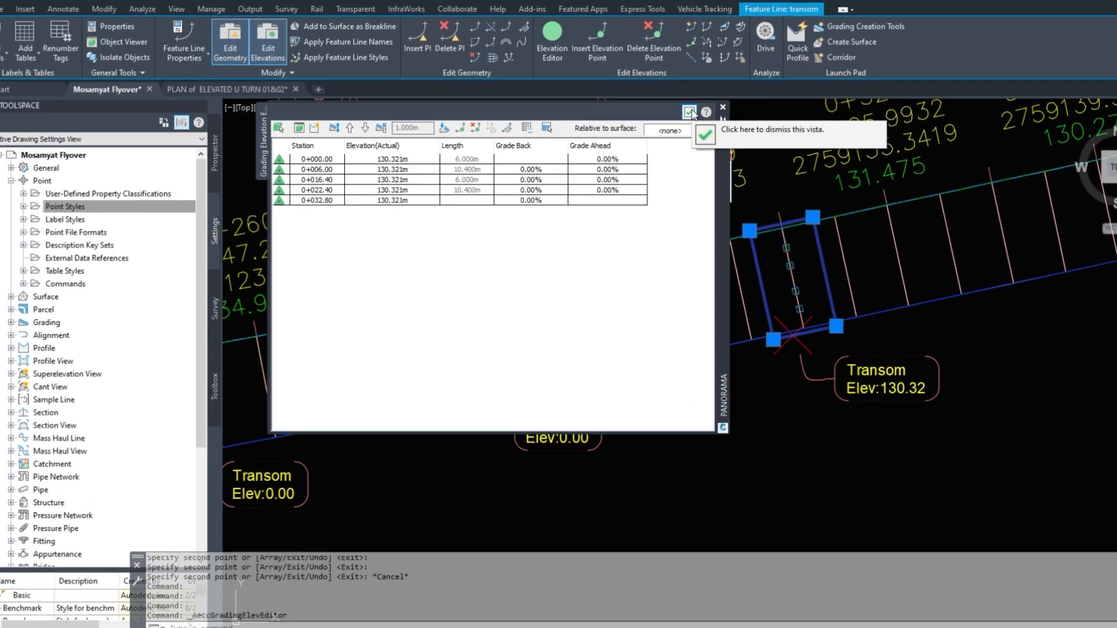
{"action": "left_click", "coordinate": [647, 115]}
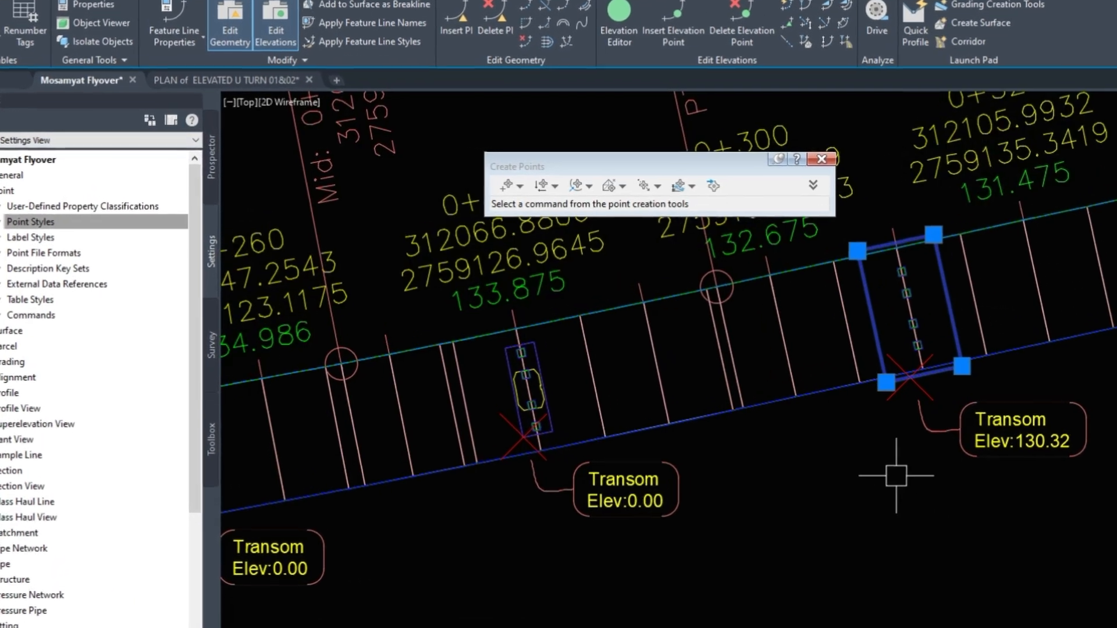
- Move the Transom point of the pier between 0+240 and 0+260 to the lower-left corner, then along the lower edge near the right corner
{"action": "left_click", "coordinate": [985, 445]}
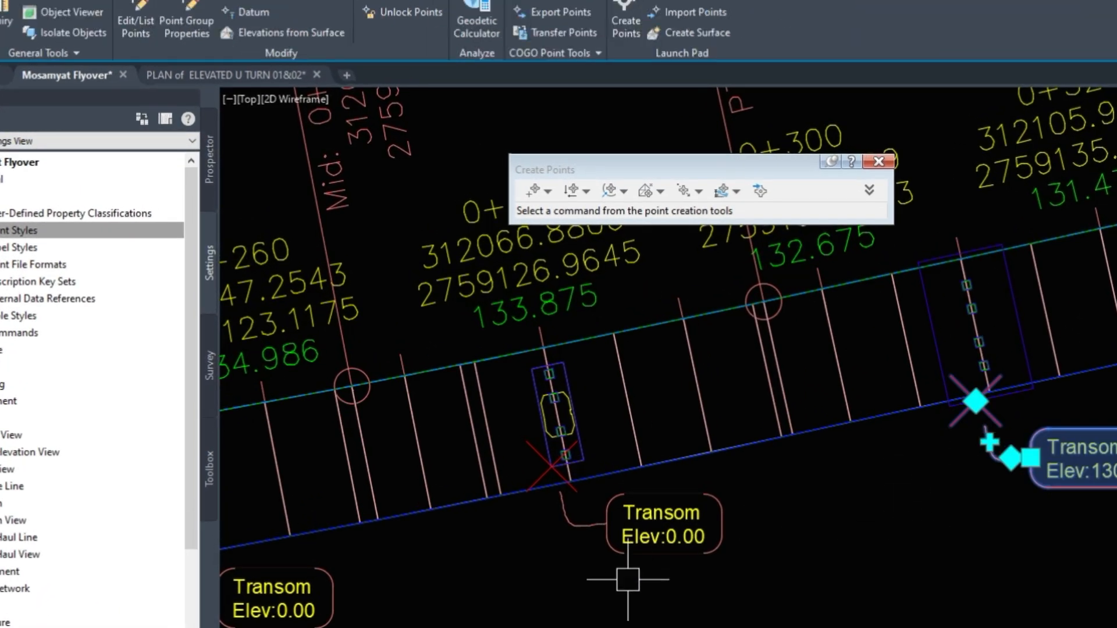
{"action": "middle_click_drag", "start_coordinate": [336, 623], "coordinate": [1001, 476]}
{"action": "left_click", "coordinate": [919, 472]}
{"action": "scroll", "coordinate": [767, 404], "scroll_direction": "up", "scroll_amount": 3}
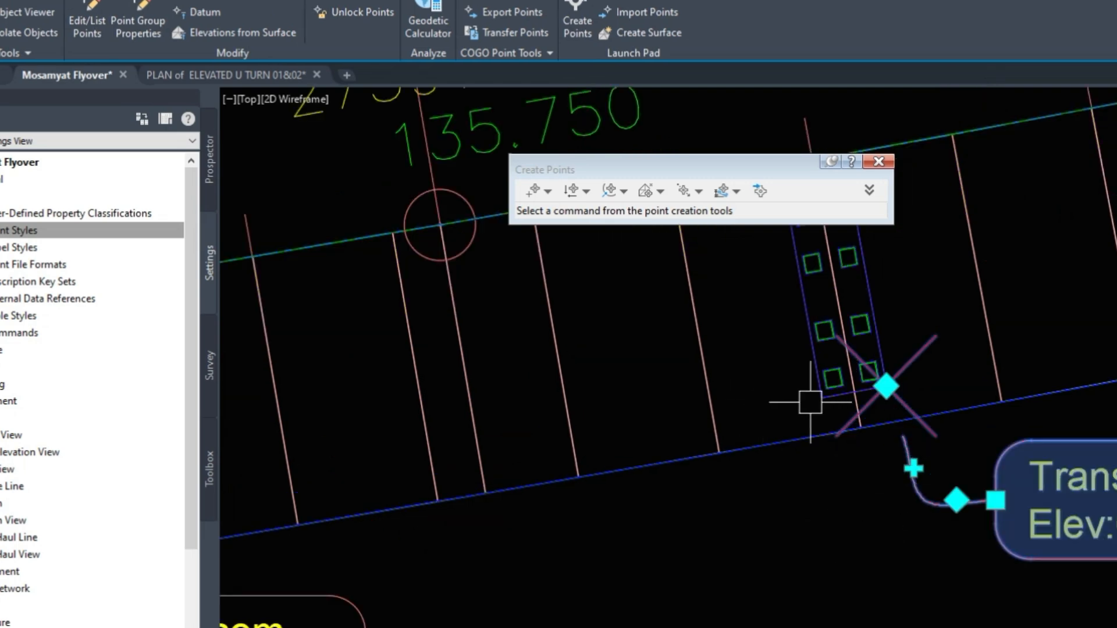
{"action": "left_click", "coordinate": [886, 386]}
{"action": "scroll", "coordinate": [815, 442], "scroll_direction": "up", "scroll_amount": 3}
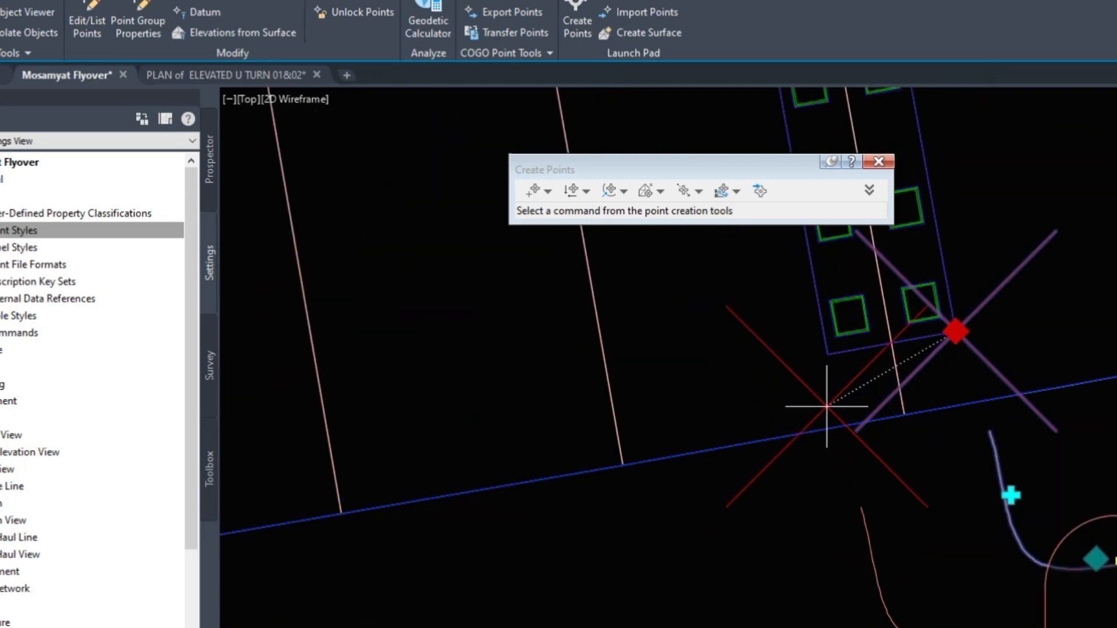
{"action": "left_click", "coordinate": [827, 353]}
{"action": "left_click", "coordinate": [828, 354]}
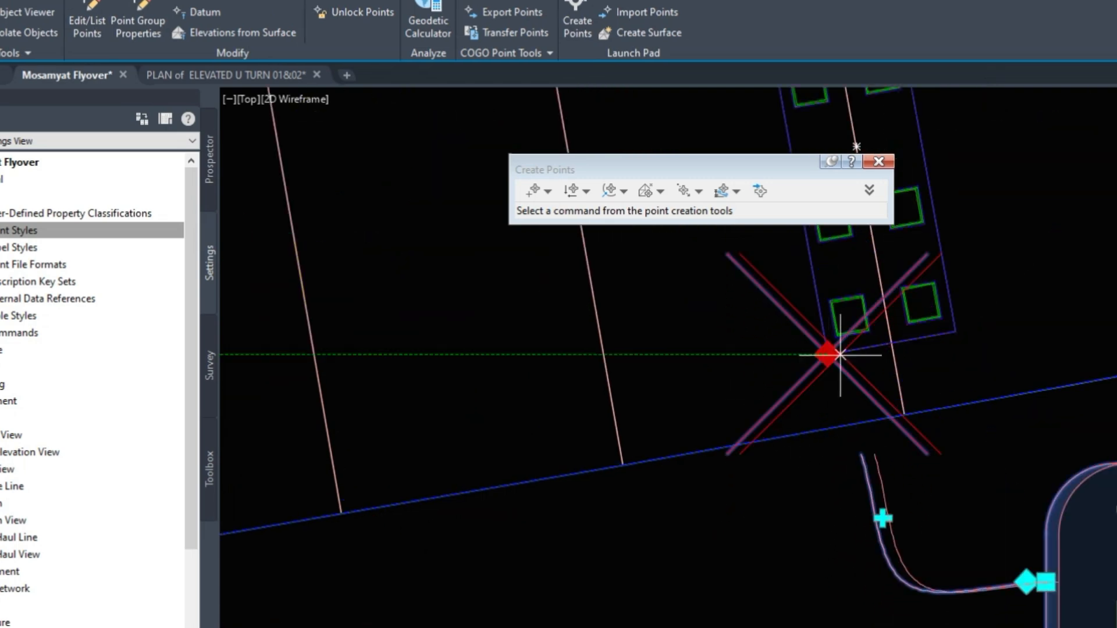
{"action": "left_click", "coordinate": [931, 329]}
- Bring the transom feature line of the pier between 0+240 and 0+260 to the front of the display order
{"action": "scroll", "coordinate": [843, 474], "scroll_direction": "down", "scroll_amount": 3}
{"action": "scroll", "coordinate": [928, 425], "scroll_direction": "up", "scroll_amount": 3}
{"action": "left_click", "coordinate": [814, 296]}
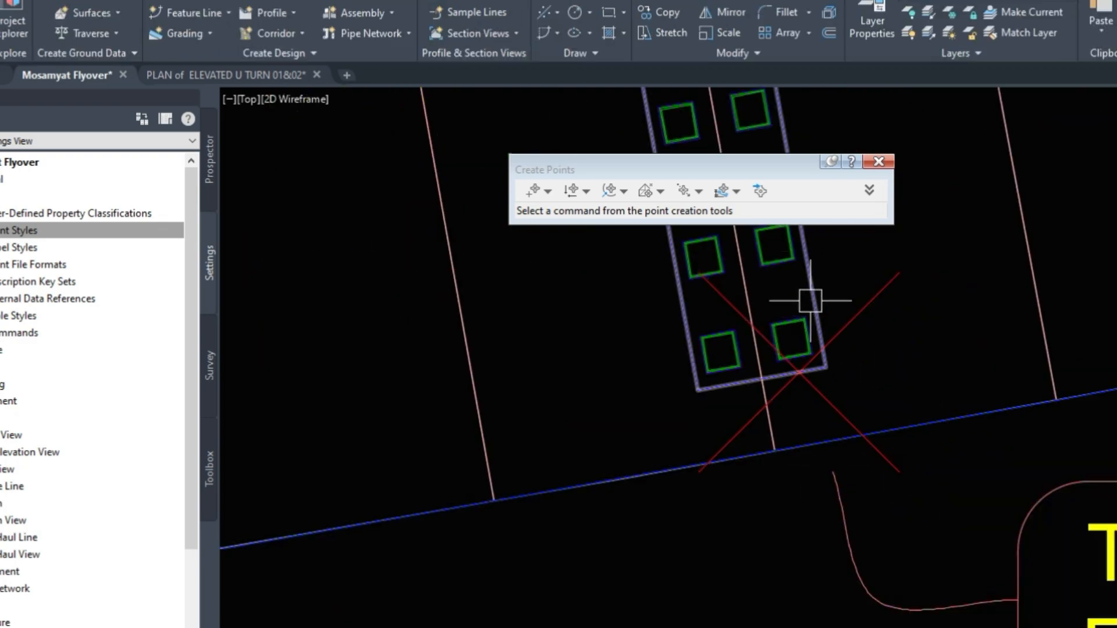
{"action": "scroll", "coordinate": [811, 289], "scroll_direction": "down", "scroll_amount": 5}
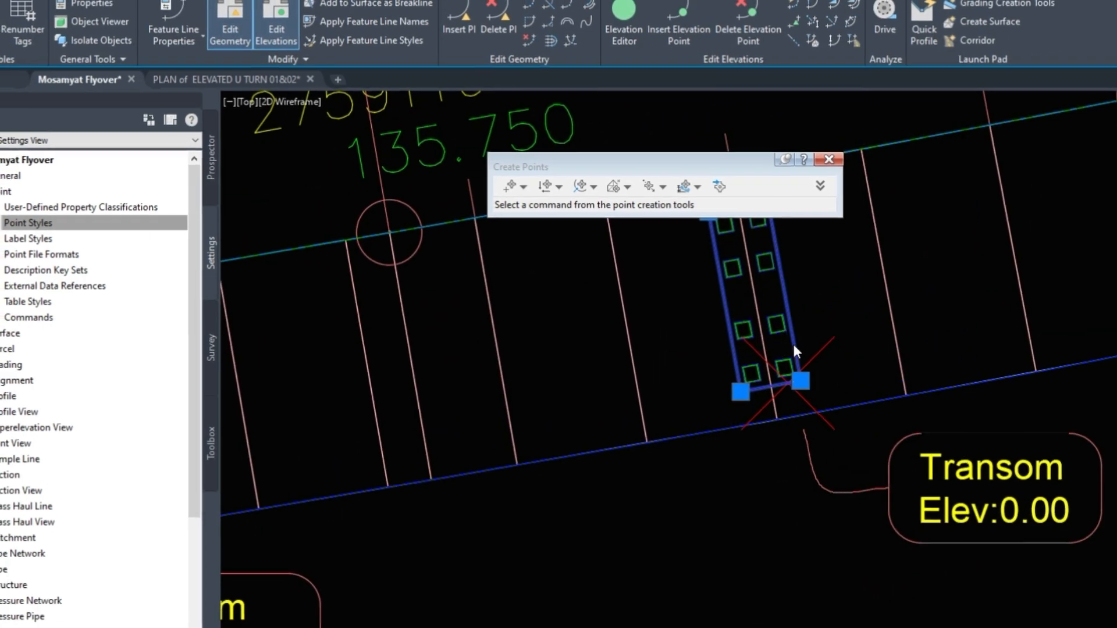
{"action": "right_click", "coordinate": [842, 362]}
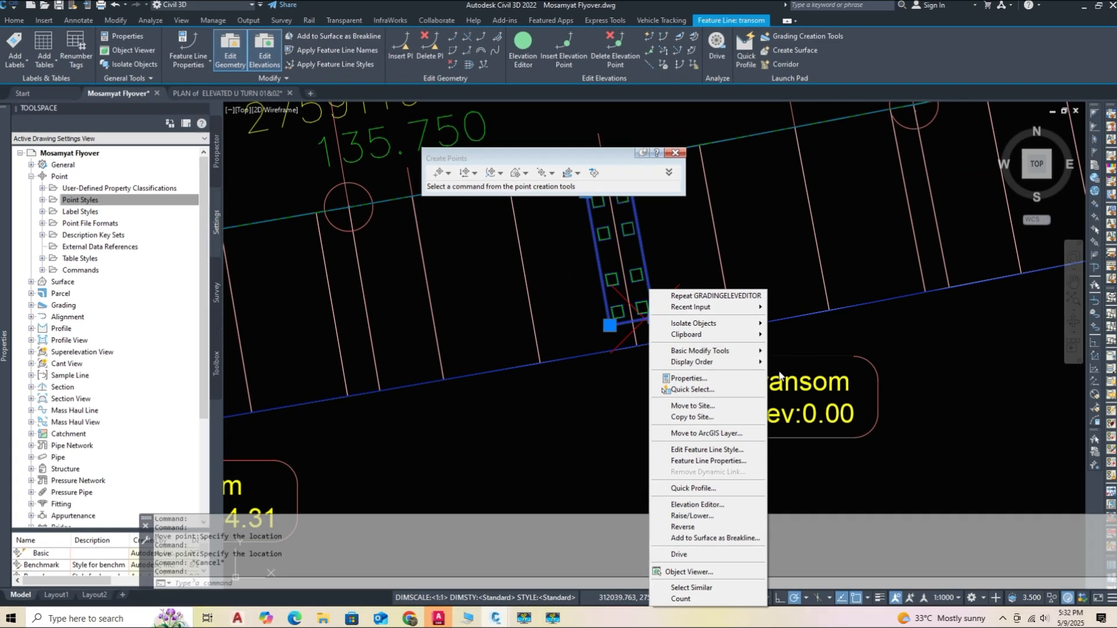
{"action": "mouse_move", "coordinate": [800, 398]}
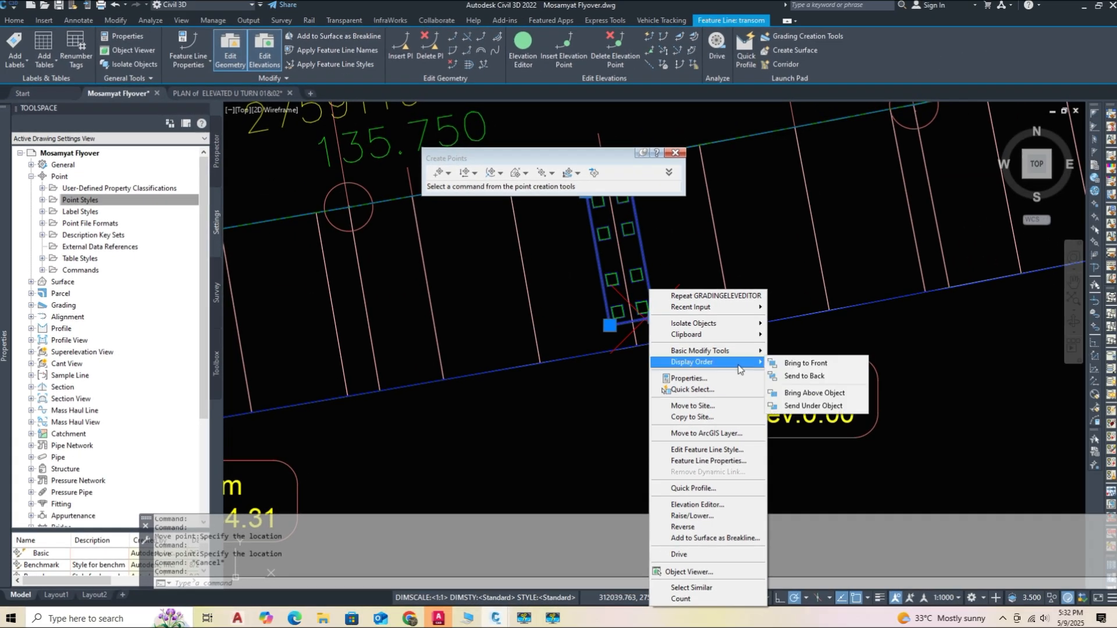
{"action": "left_click", "coordinate": [796, 365]}
{"action": "scroll", "coordinate": [640, 323], "scroll_direction": "up", "scroll_amount": 3}
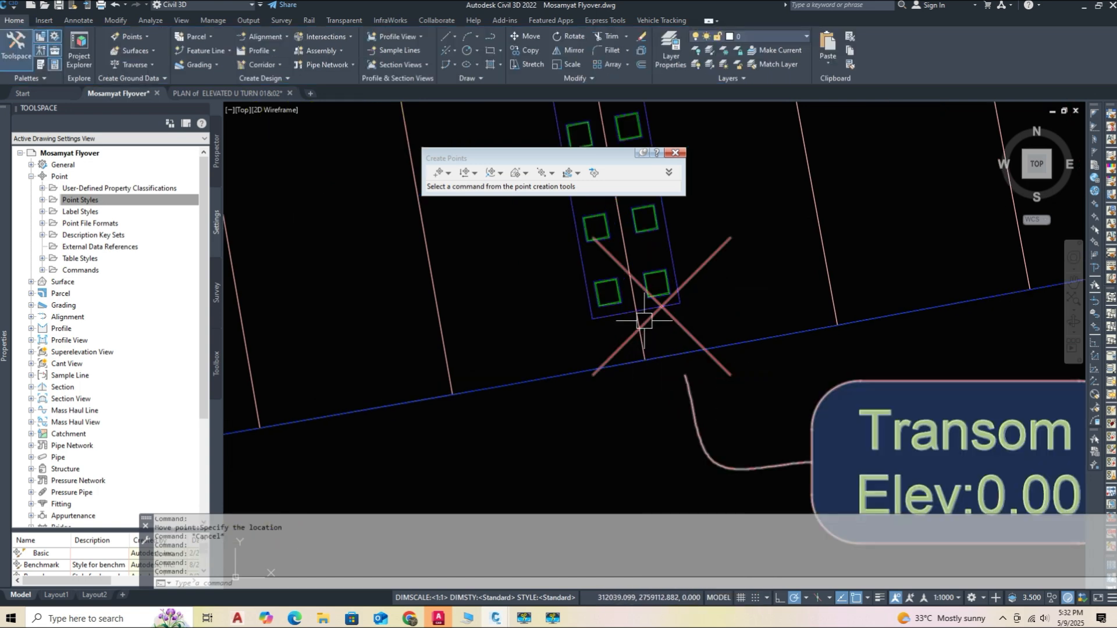
{"action": "scroll", "coordinate": [736, 301], "scroll_direction": "down", "scroll_amount": 4}
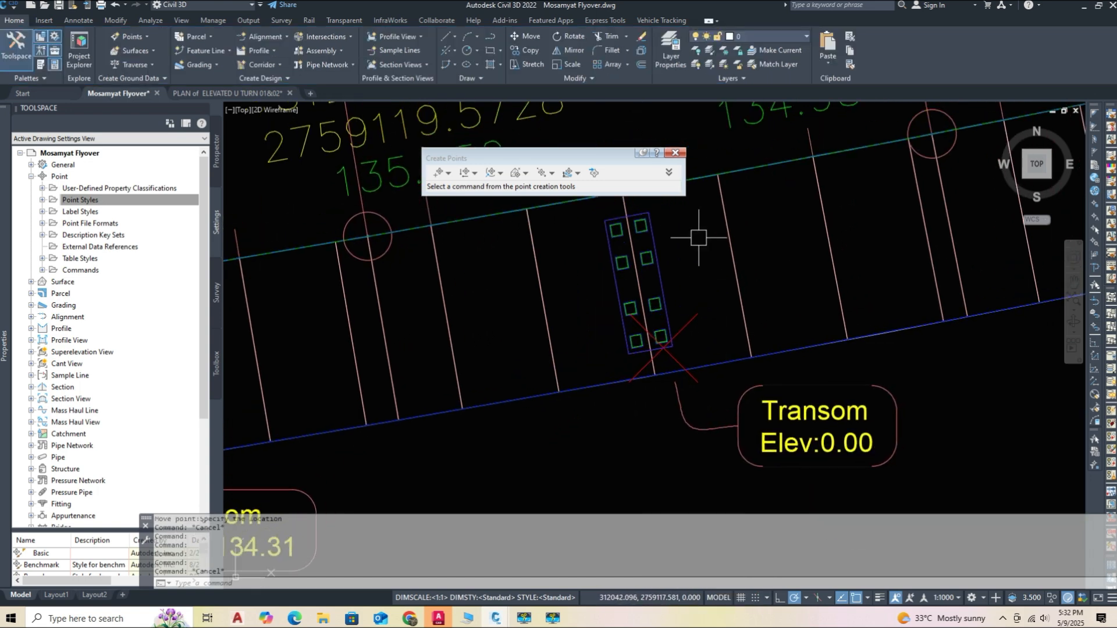
- Freeze the corridor layer C-ROAD-CORR by picking one of the corridor lines beside pier P4
{"action": "left_click", "coordinate": [724, 50]}
{"action": "left_click", "coordinate": [741, 268]}
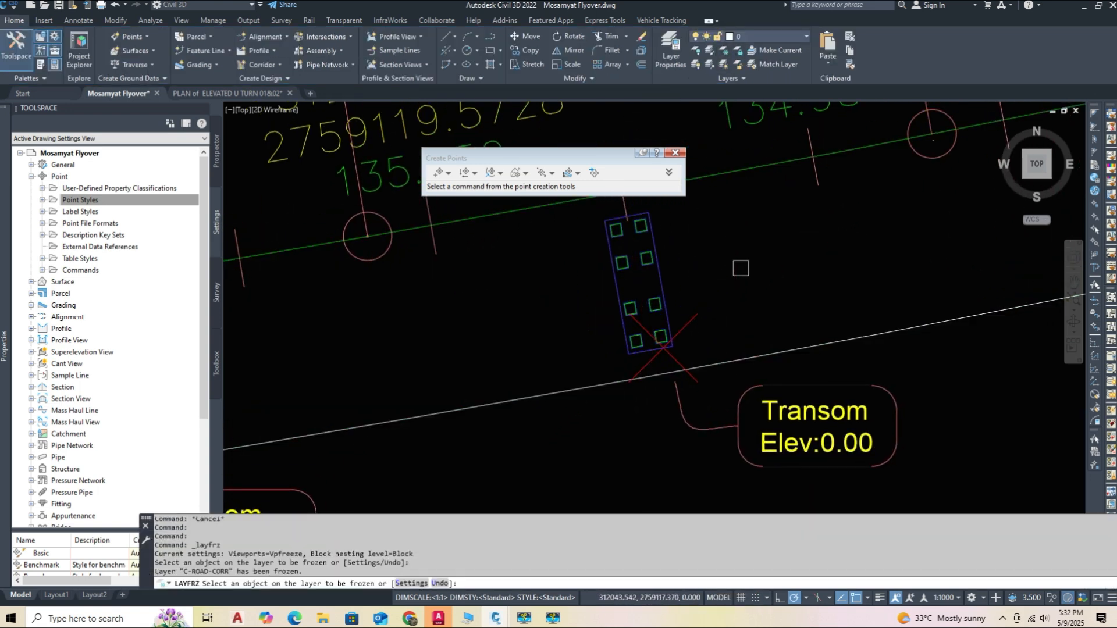
{"action": "middle_click_drag", "start_coordinate": [743, 291], "coordinate": [774, 256]}
{"action": "key", "text": "Escape"}
- Delete the Transom points at piers P4, P5 and P3
{"action": "left_click", "coordinate": [723, 354]}
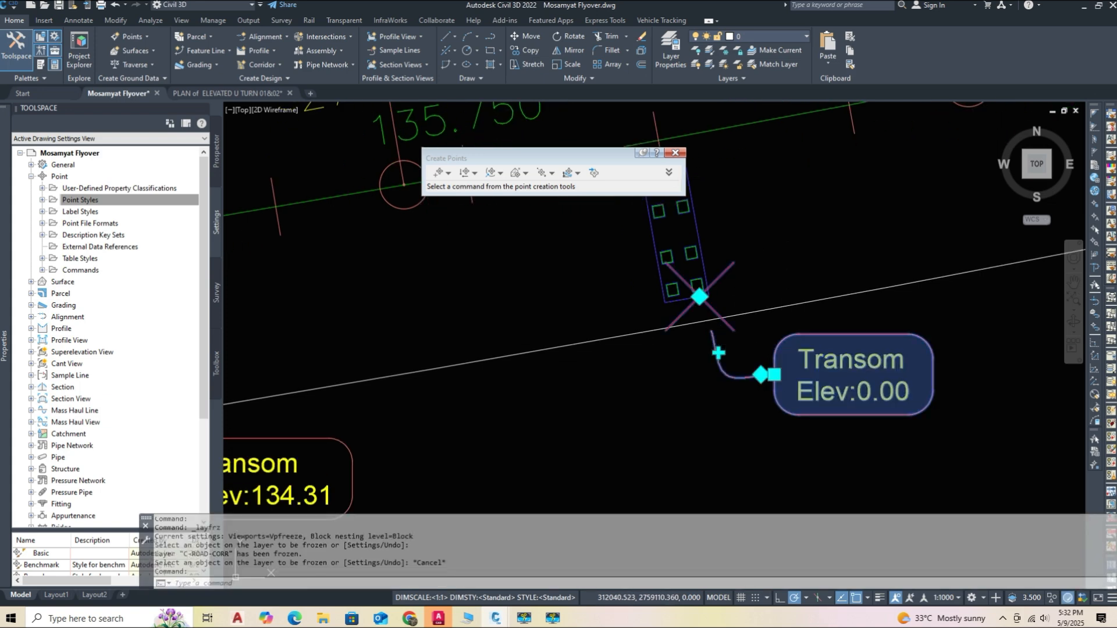
{"action": "key", "text": "Delete"}
{"action": "scroll", "coordinate": [746, 357], "scroll_direction": "down", "scroll_amount": 6}
{"action": "scroll", "coordinate": [921, 353], "scroll_direction": "up", "scroll_amount": 3}
{"action": "left_click", "coordinate": [915, 344]}
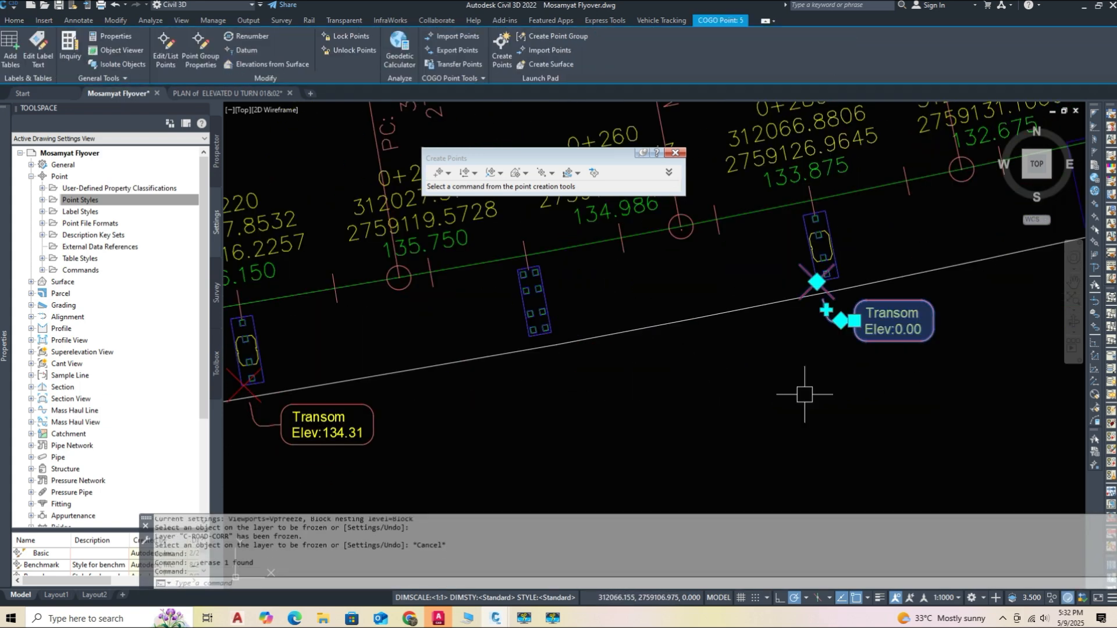
{"action": "key", "text": "Delete"}
{"action": "middle_click_drag", "start_coordinate": [892, 350], "coordinate": [623, 429]}
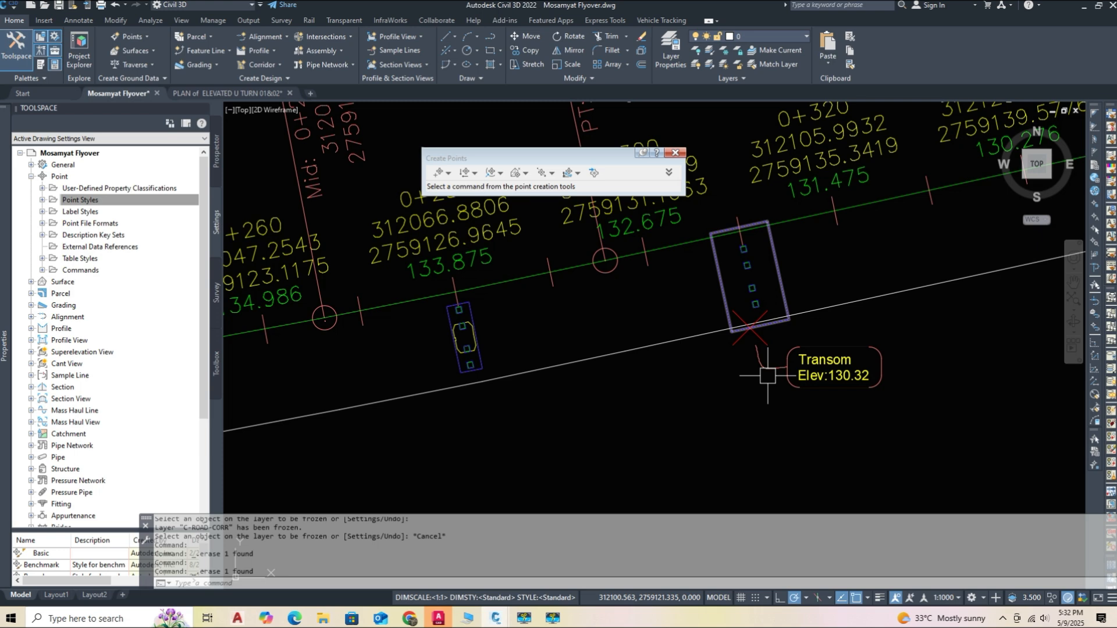
{"action": "middle_click_drag", "start_coordinate": [760, 513], "coordinate": [807, 357]}
{"action": "scroll", "coordinate": [808, 357], "scroll_direction": "down", "scroll_amount": 5}
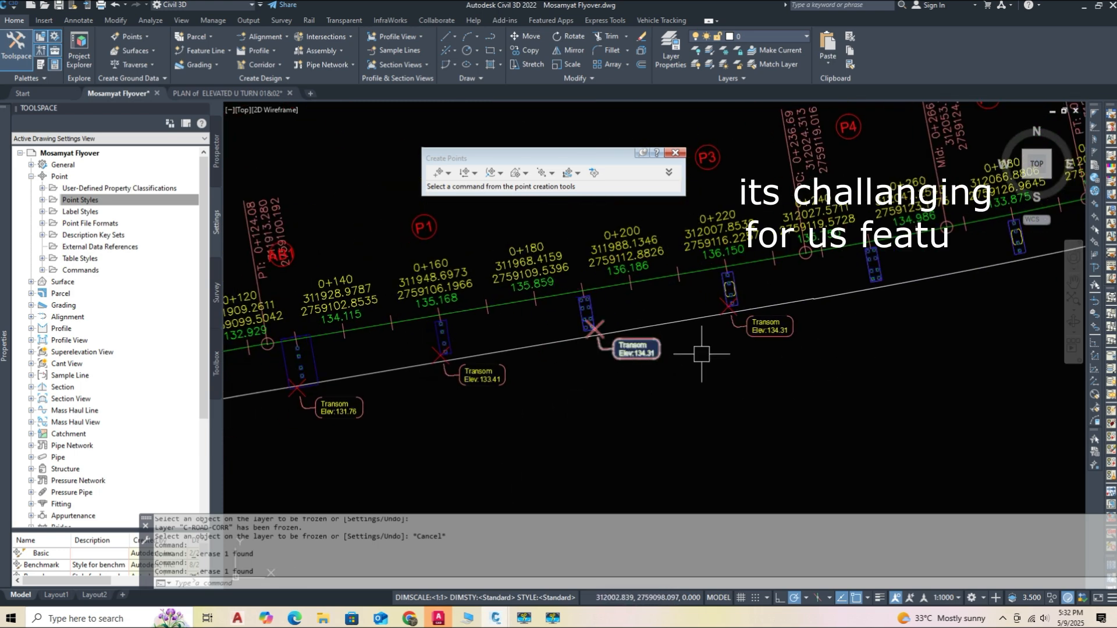
{"action": "scroll", "coordinate": [744, 324], "scroll_direction": "up", "scroll_amount": 5}
{"action": "left_click", "coordinate": [744, 324]}
{"action": "key", "text": "Delete"}
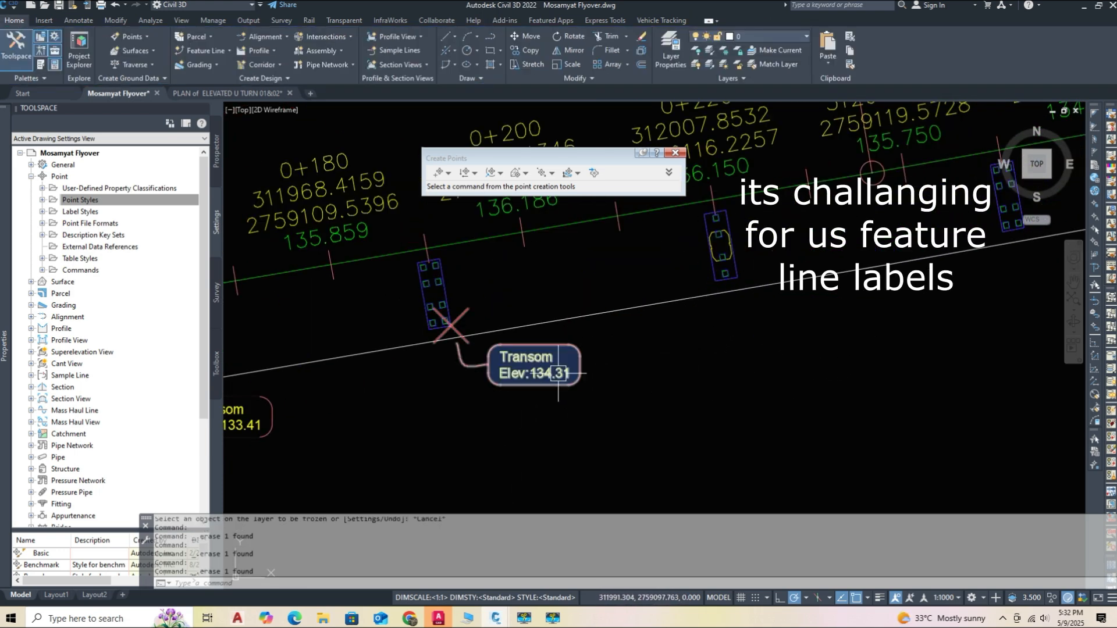
- Check the elevations of abutment AB1's transom feature line in the Elevation Editor against its Transom point label
{"action": "mouse_move", "coordinate": [347, 424]}
{"action": "middle_mouse_down"}
{"action": "mouse_move", "coordinate": [831, 346]}
{"action": "mouse_move", "coordinate": [544, 401]}
{"action": "mouse_move", "coordinate": [540, 420]}
{"action": "middle_mouse_up"}
{"action": "scroll", "coordinate": [550, 401], "scroll_direction": "up", "scroll_amount": 3}
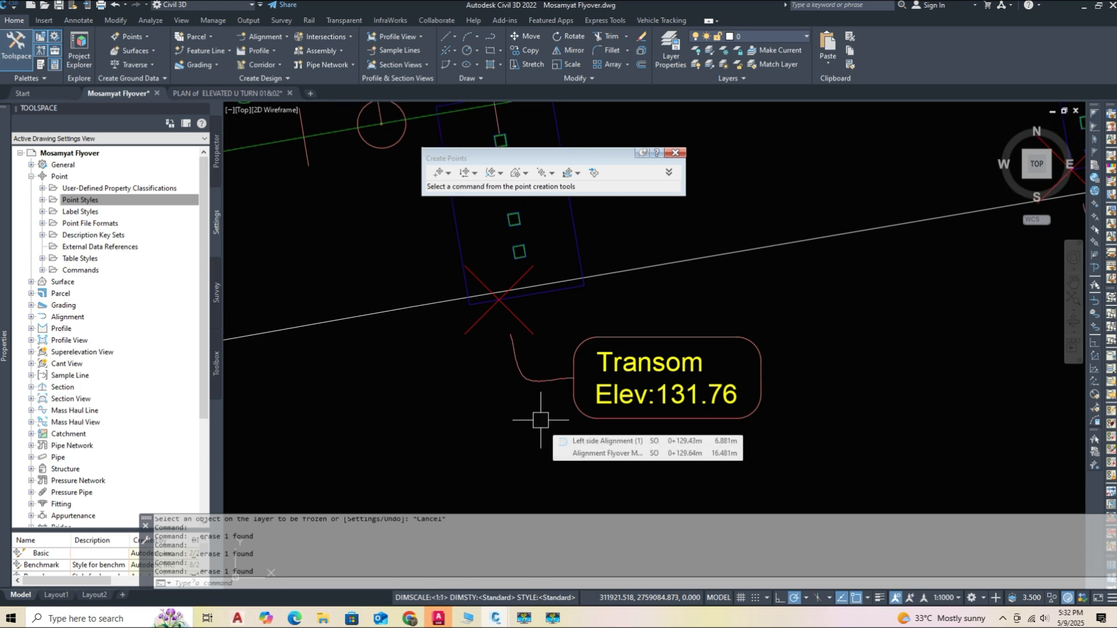
{"action": "scroll", "coordinate": [540, 420], "scroll_direction": "down", "scroll_amount": 4}
{"action": "middle_click_drag", "start_coordinate": [532, 424], "coordinate": [431, 457]}
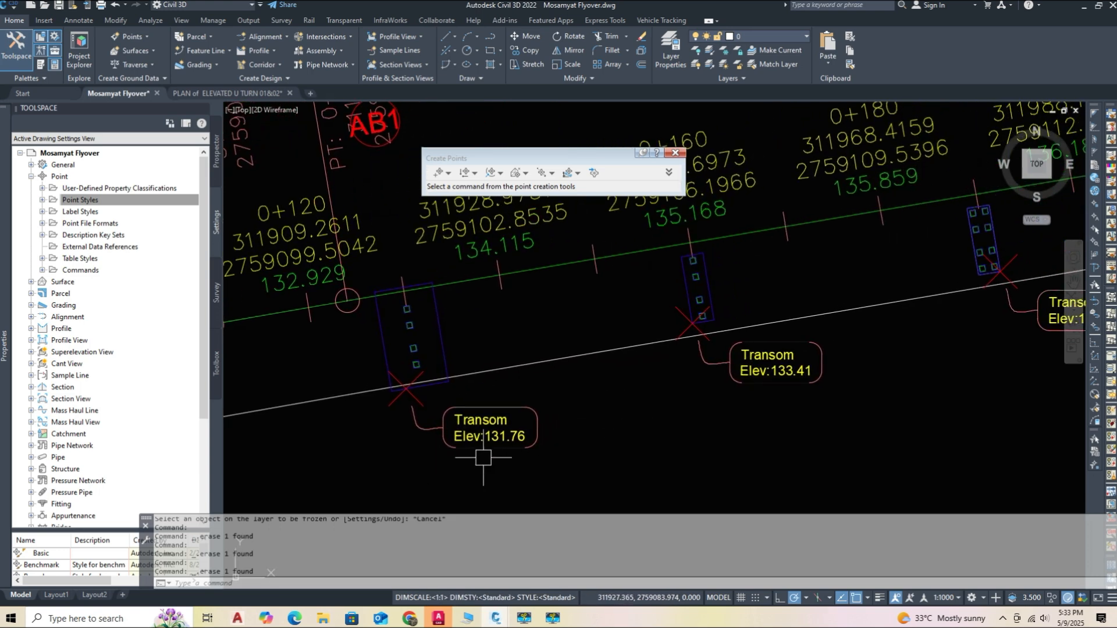
{"action": "left_click", "coordinate": [441, 353]}
{"action": "left_click", "coordinate": [523, 46]}
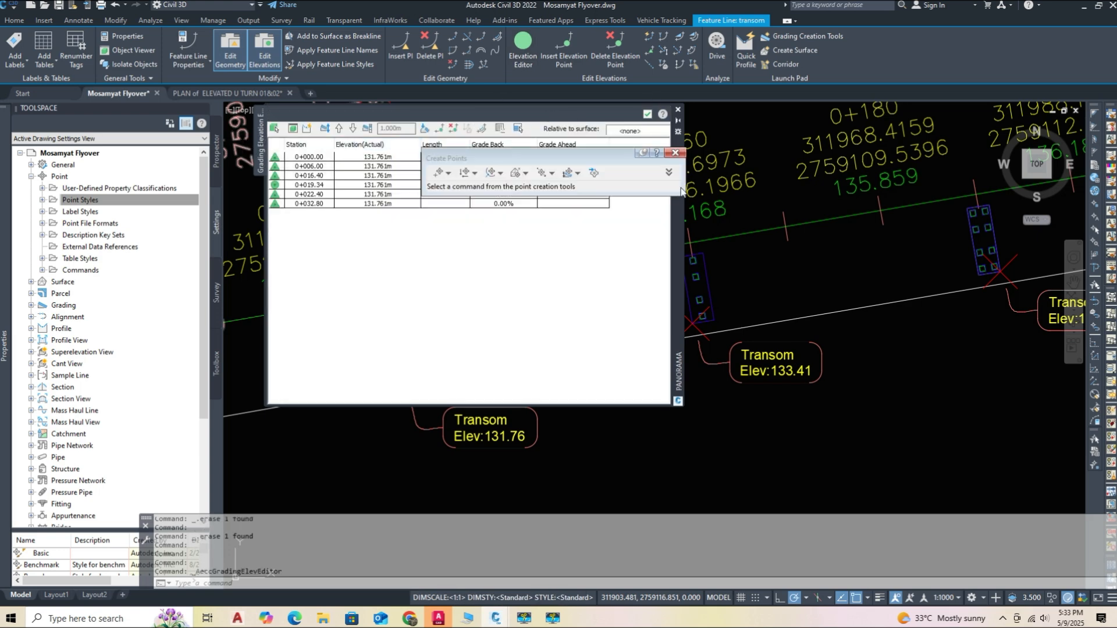
{"action": "left_click_drag", "start_coordinate": [678, 229], "coordinate": [973, 177]}
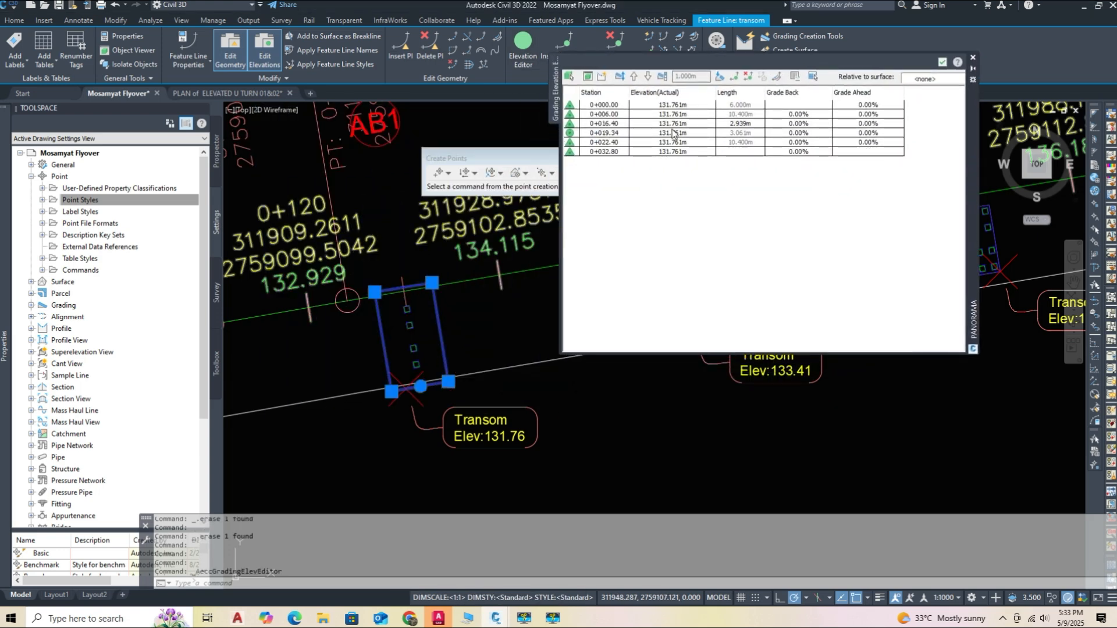
{"action": "left_click", "coordinate": [942, 63]}
{"action": "left_click", "coordinate": [491, 432]}
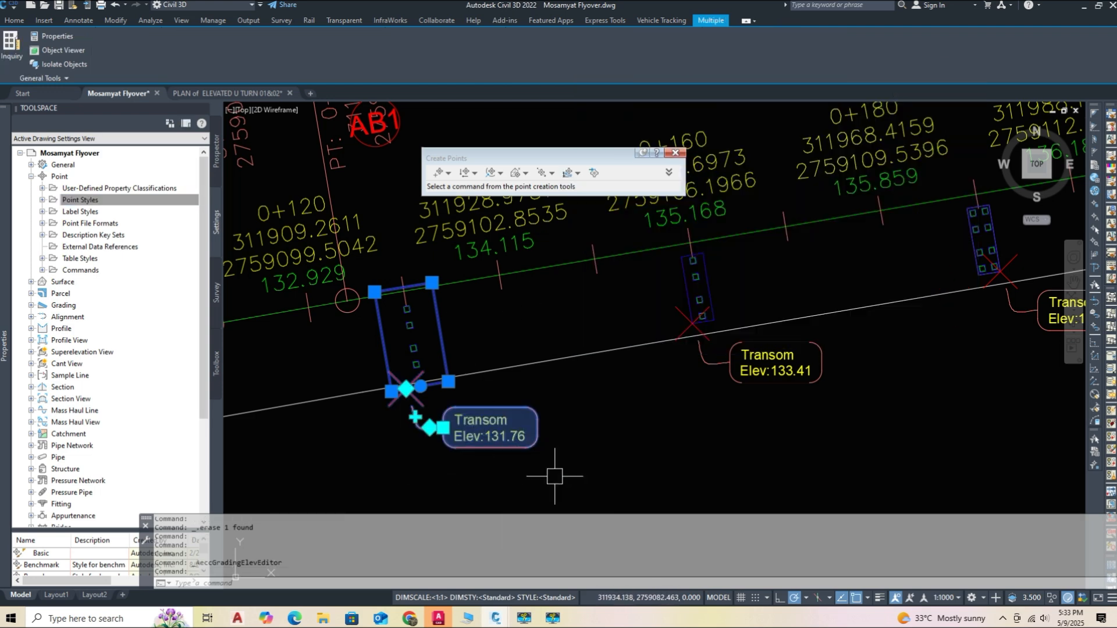
{"action": "key", "text": "Escape"}
- Examine the text contents of the Elevation Only label style from the properties of the _All Points group
{"action": "left_click", "coordinate": [405, 388]}
{"action": "left_click", "coordinate": [200, 52]}
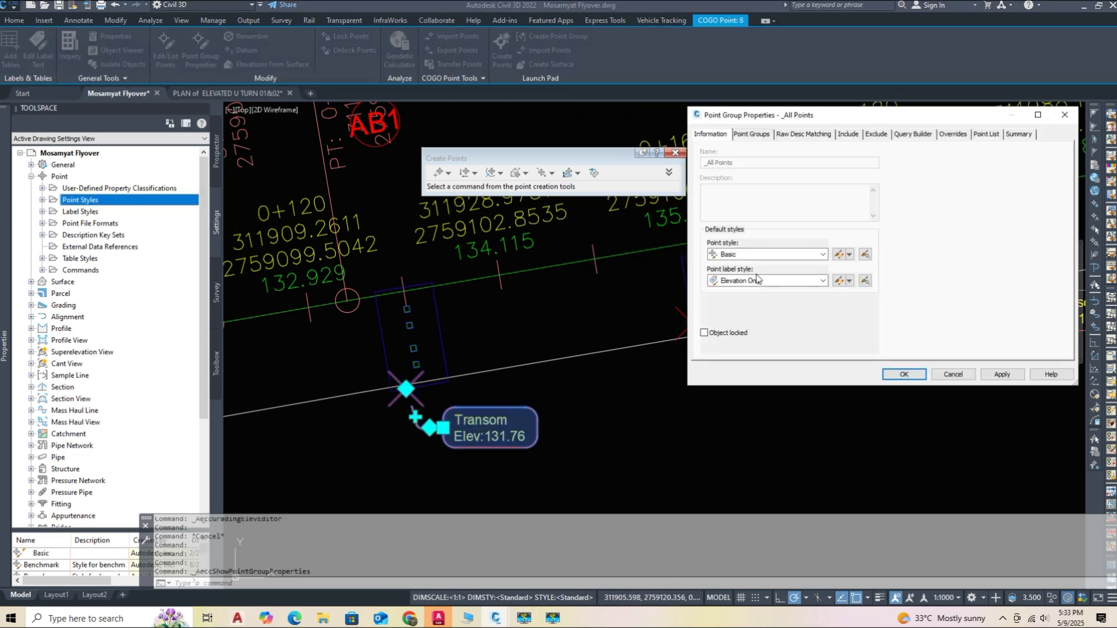
{"action": "left_click", "coordinate": [889, 330]}
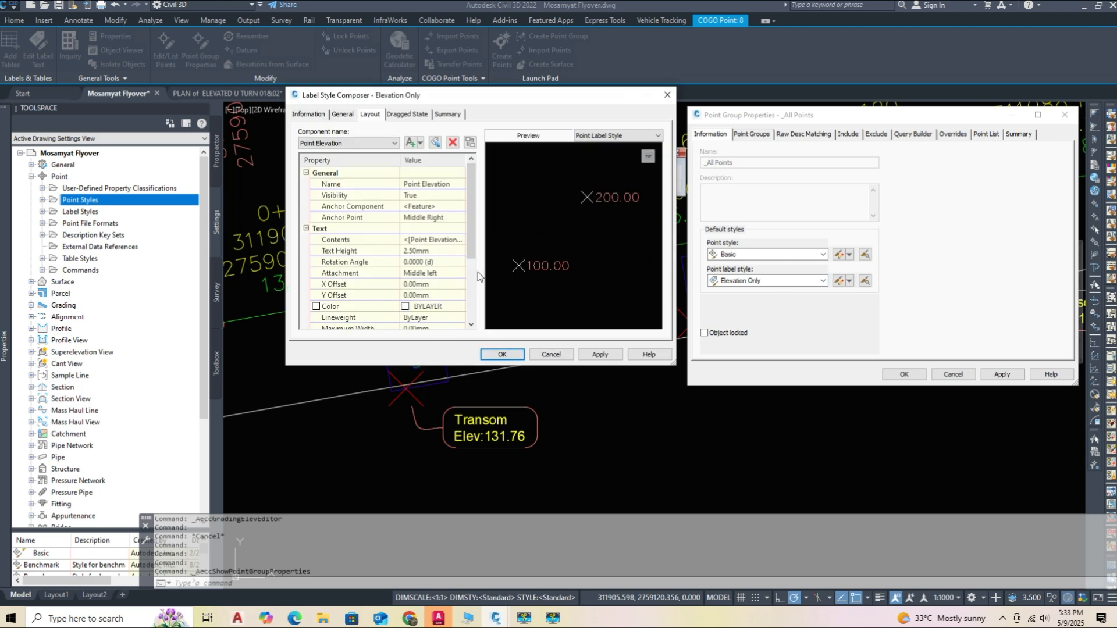
{"action": "left_click", "coordinate": [460, 241]}
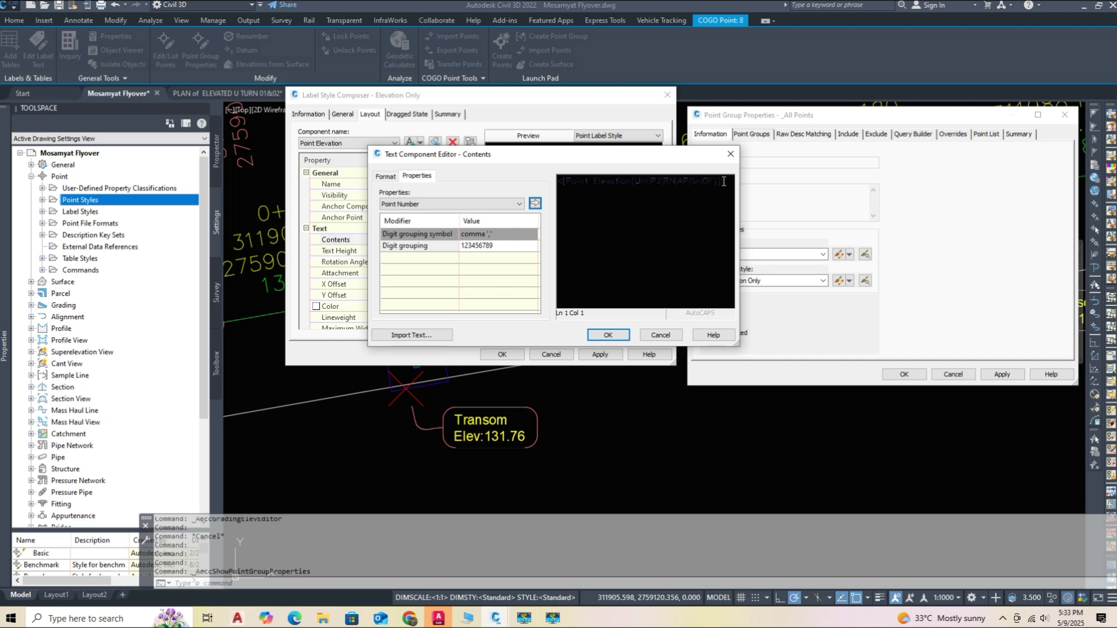
{"action": "left_click", "coordinate": [386, 177]}
{"action": "left_click", "coordinate": [731, 155]}
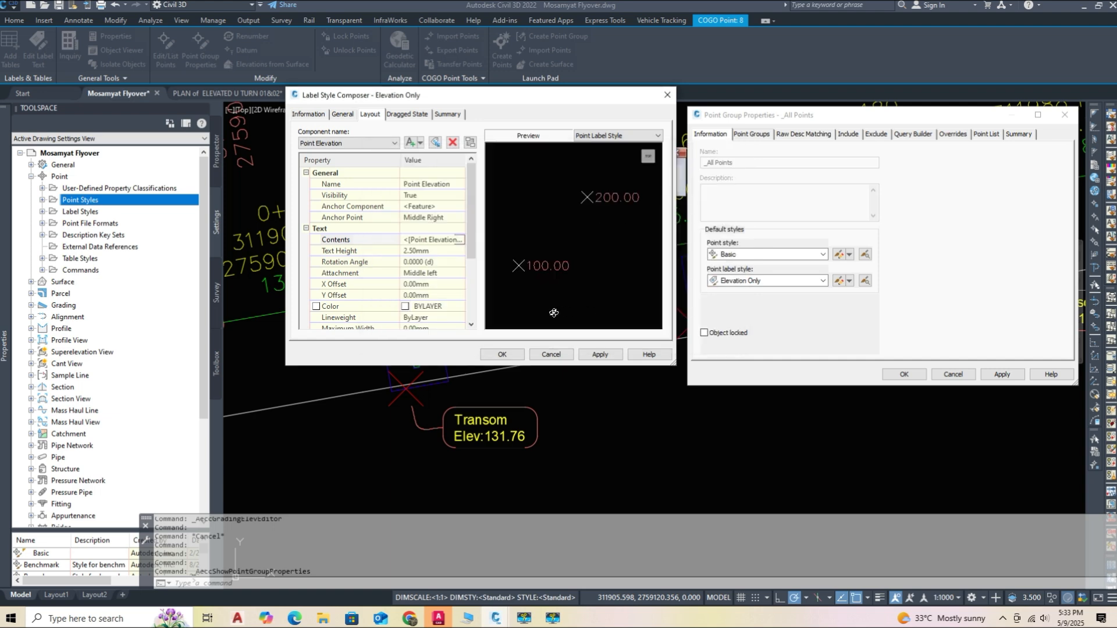
- Review the Elevation Only style's dragged state and text format and the group's Point Groups page, and close the dialogs
{"action": "left_click", "coordinate": [406, 114]}
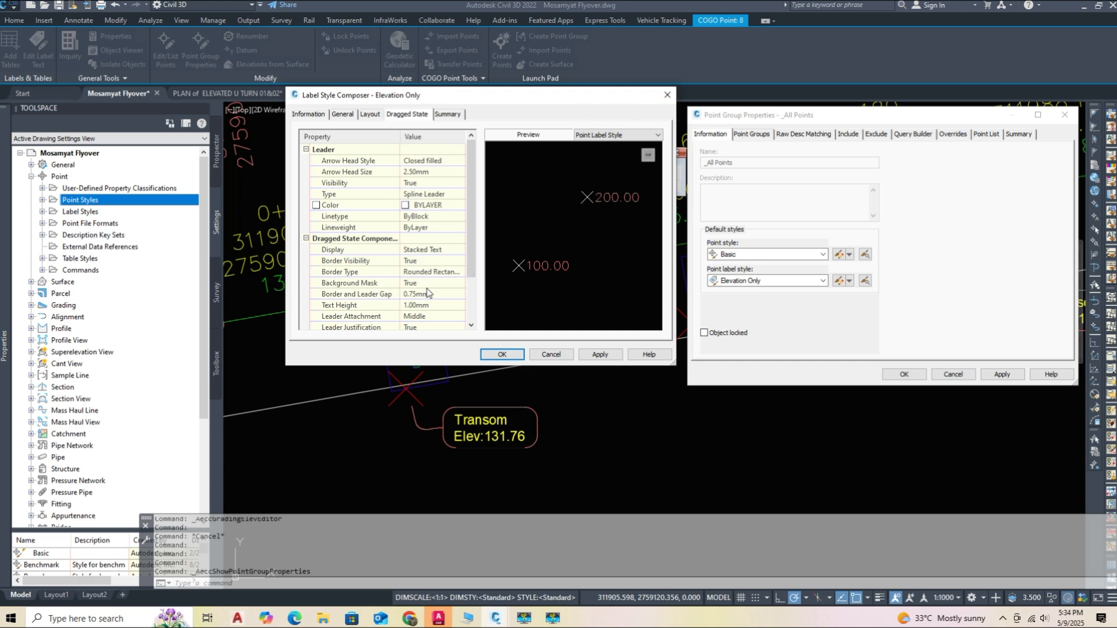
{"action": "left_click", "coordinate": [370, 114]}
{"action": "left_click", "coordinate": [461, 239]}
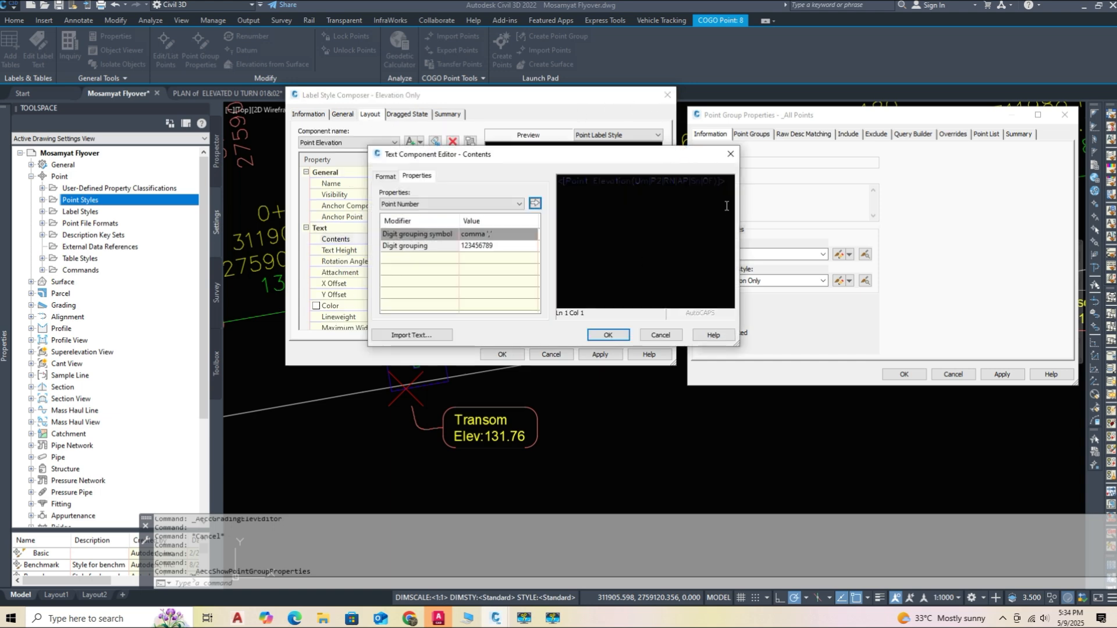
{"action": "left_click", "coordinate": [385, 176]}
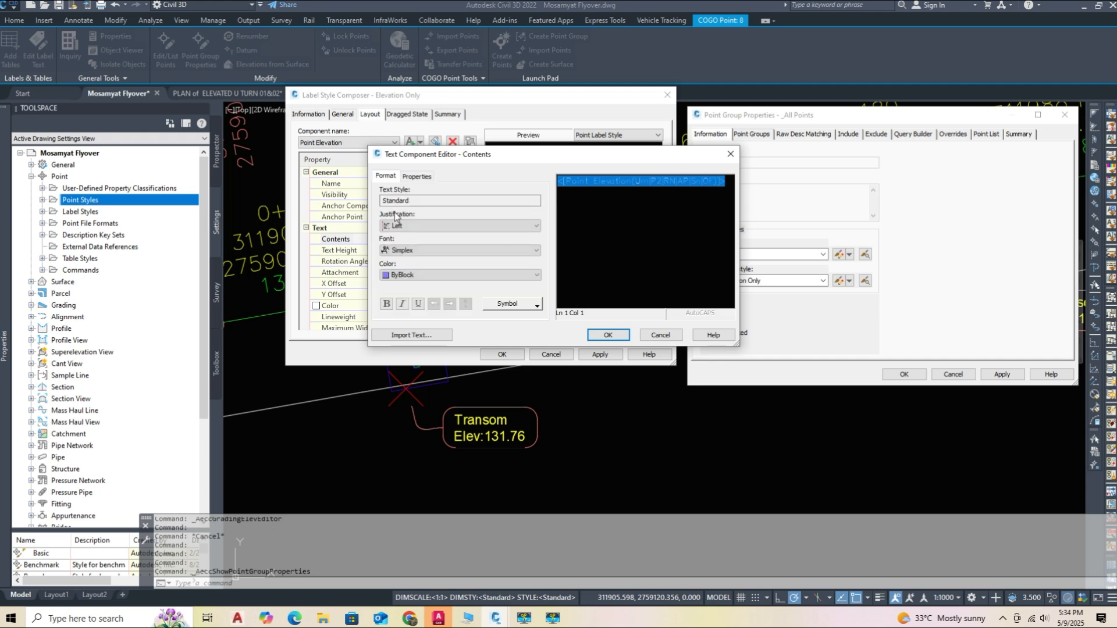
{"action": "left_click", "coordinate": [661, 335]}
{"action": "key", "text": "Escape"}
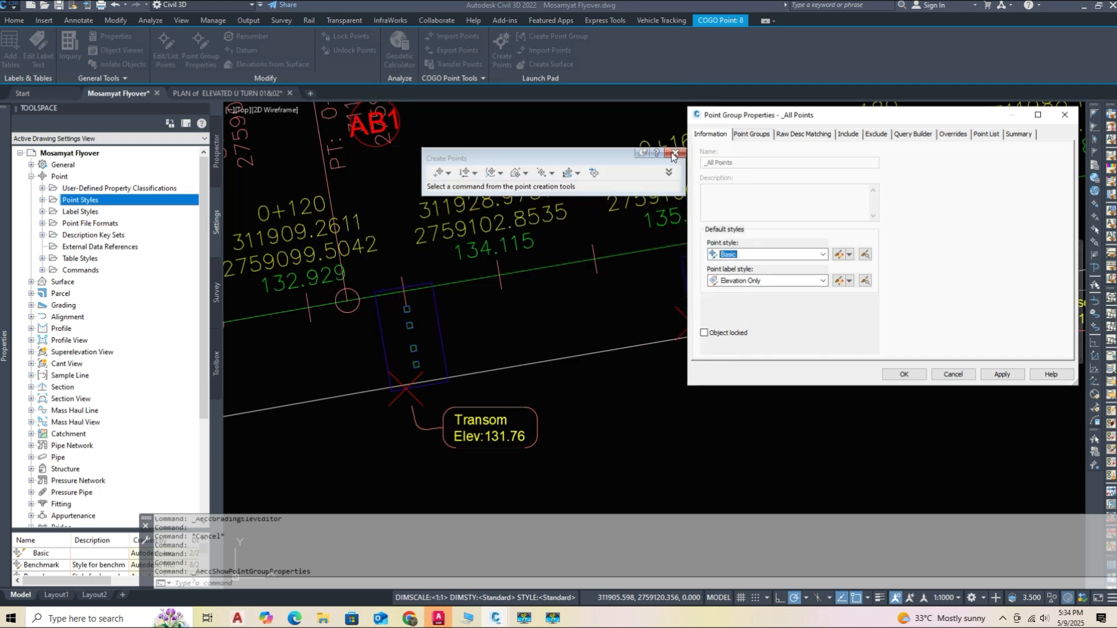
{"action": "left_click", "coordinate": [751, 135]}
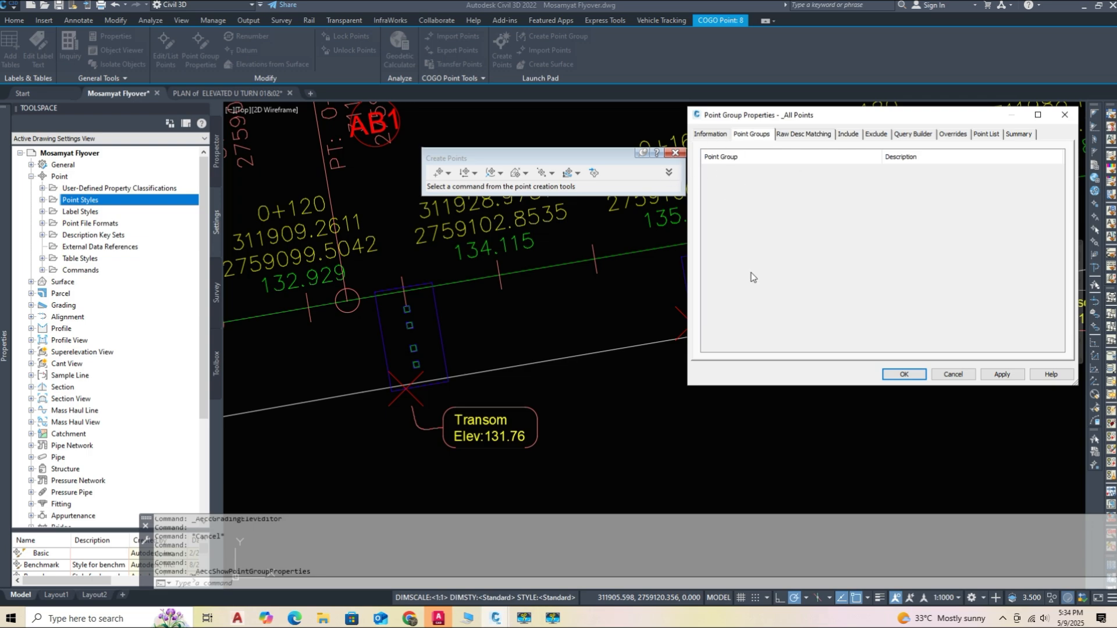
{"action": "left_click", "coordinate": [921, 373]}
- Close the Create Points toolbar and delete the Transom points of piers P1 and P2 and abutment AB2
{"action": "left_click", "coordinate": [675, 153]}
{"action": "mouse_move", "coordinate": [507, 469]}
{"action": "middle_mouse_down"}
{"action": "mouse_move", "coordinate": [754, 417]}
{"action": "mouse_move", "coordinate": [591, 432]}
{"action": "middle_mouse_up"}
{"action": "scroll", "coordinate": [753, 417], "scroll_direction": "down", "scroll_amount": 3}
{"action": "scroll", "coordinate": [560, 424], "scroll_direction": "up", "scroll_amount": 3}
{"action": "scroll", "coordinate": [815, 418], "scroll_direction": "down", "scroll_amount": 3}
{"action": "middle_click_drag", "start_coordinate": [826, 418], "coordinate": [475, 449]}
{"action": "key", "text": "Escape"}
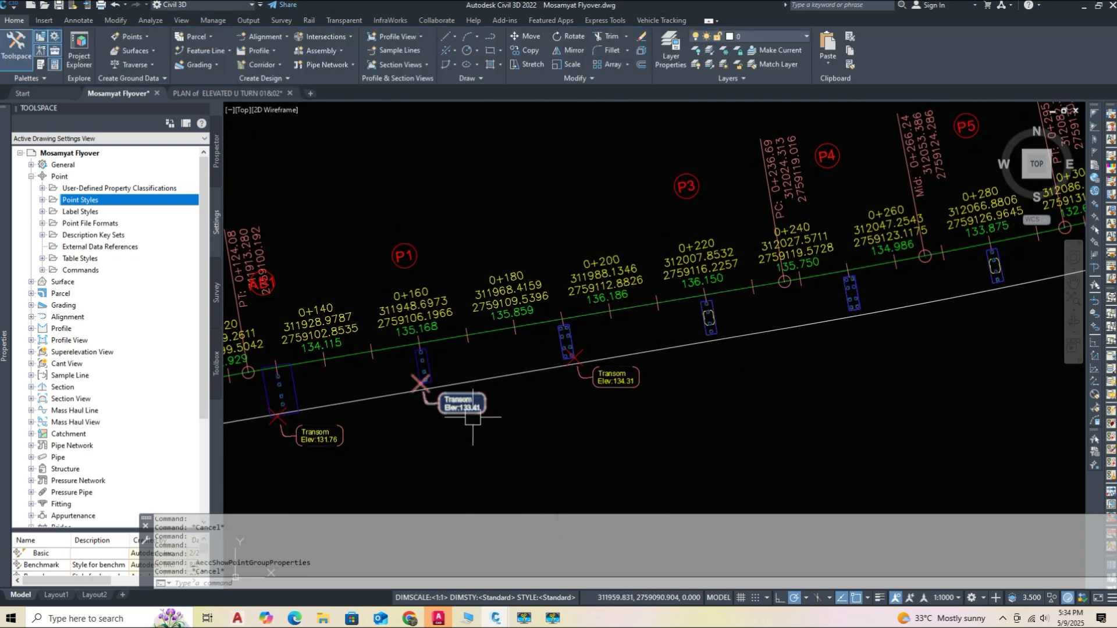
{"action": "left_click", "coordinate": [473, 417]}
{"action": "left_click", "coordinate": [631, 385]}
{"action": "mouse_move", "coordinate": [794, 401]}
{"action": "middle_mouse_down"}
{"action": "mouse_move", "coordinate": [323, 470]}
{"action": "mouse_move", "coordinate": [801, 381]}
{"action": "middle_mouse_up"}
{"action": "left_click", "coordinate": [695, 364]}
{"action": "middle_click_drag", "start_coordinate": [319, 447], "coordinate": [546, 410]}
{"action": "scroll", "coordinate": [543, 408], "scroll_direction": "up", "scroll_amount": 6}
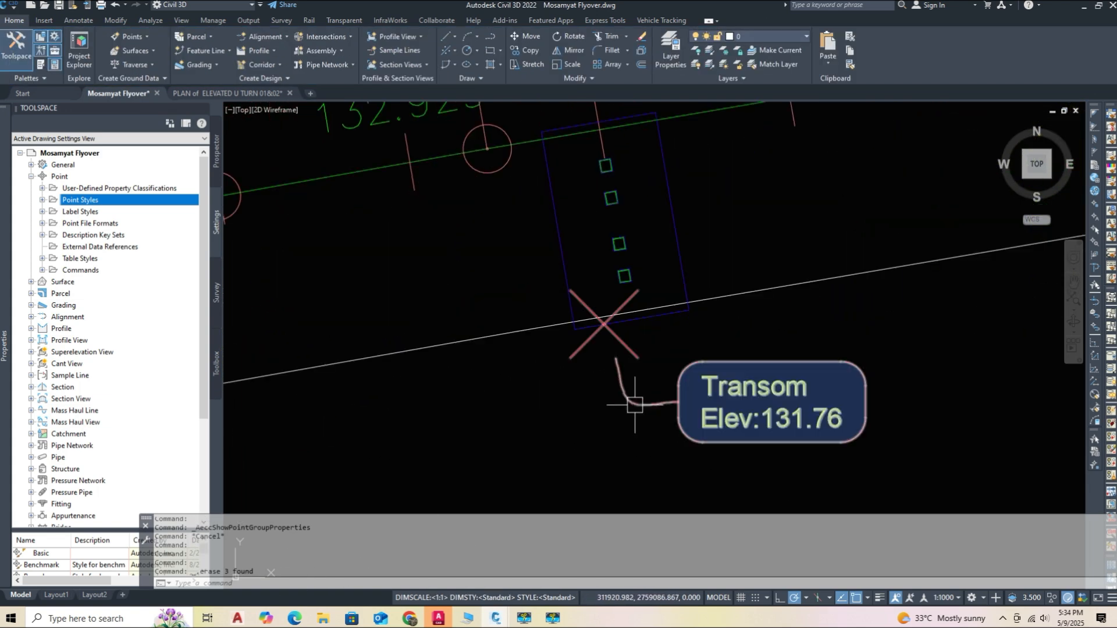
- Edit the label text of abutment AB1's Transom point so the Point Elevation uses a precision of 0.001
{"action": "left_click", "coordinate": [635, 405]}
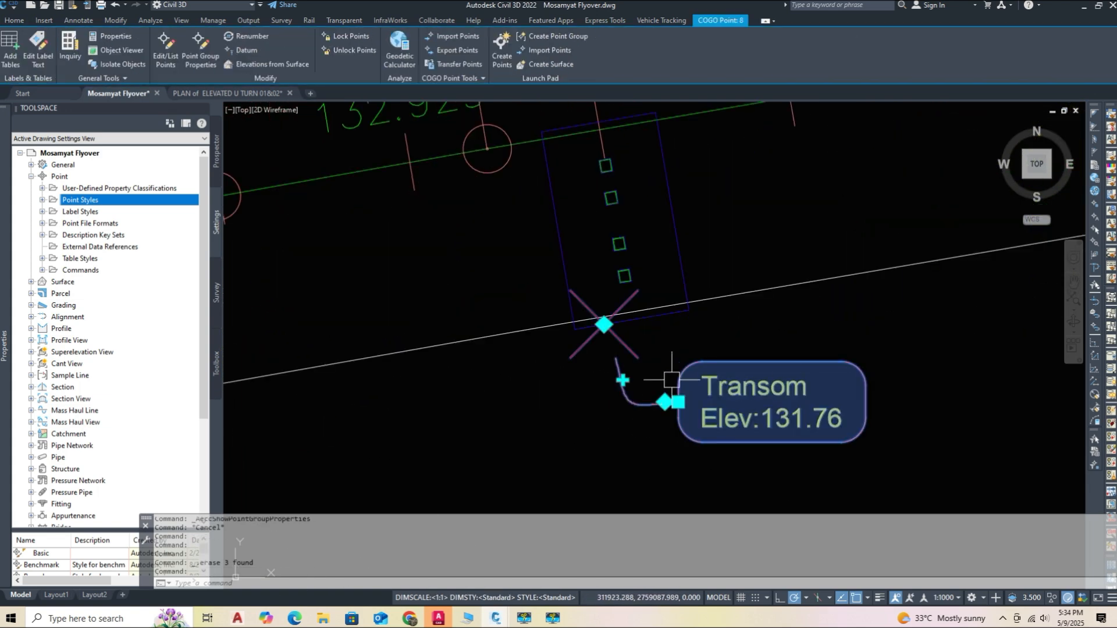
{"action": "right_click", "coordinate": [681, 430]}
{"action": "left_click", "coordinate": [731, 321]}
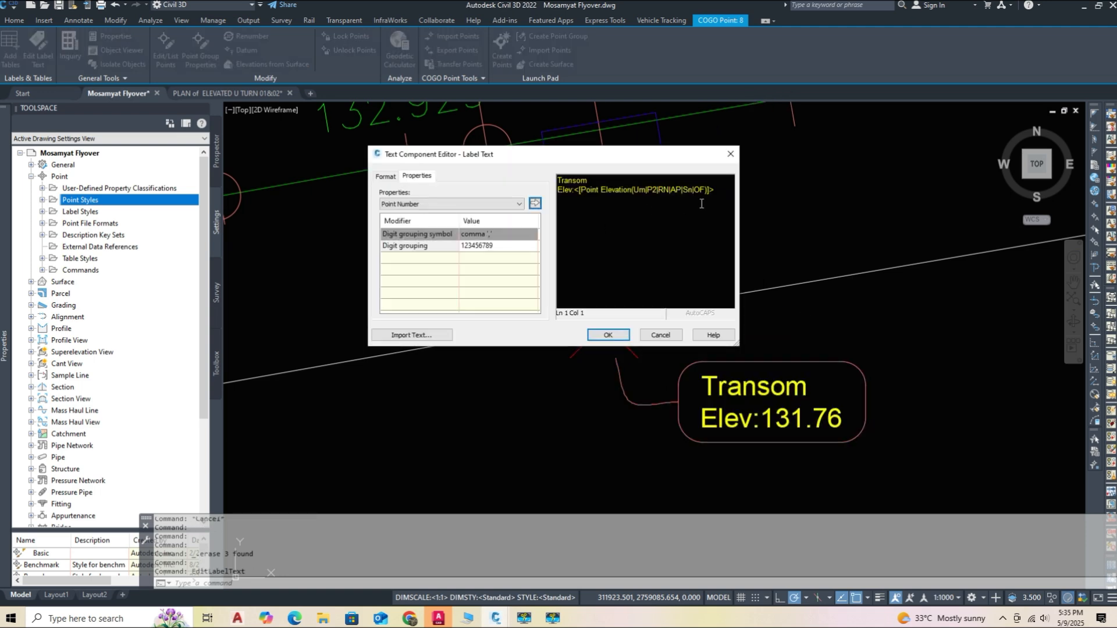
{"action": "left_click", "coordinate": [487, 246]}
{"action": "left_click", "coordinate": [491, 285]}
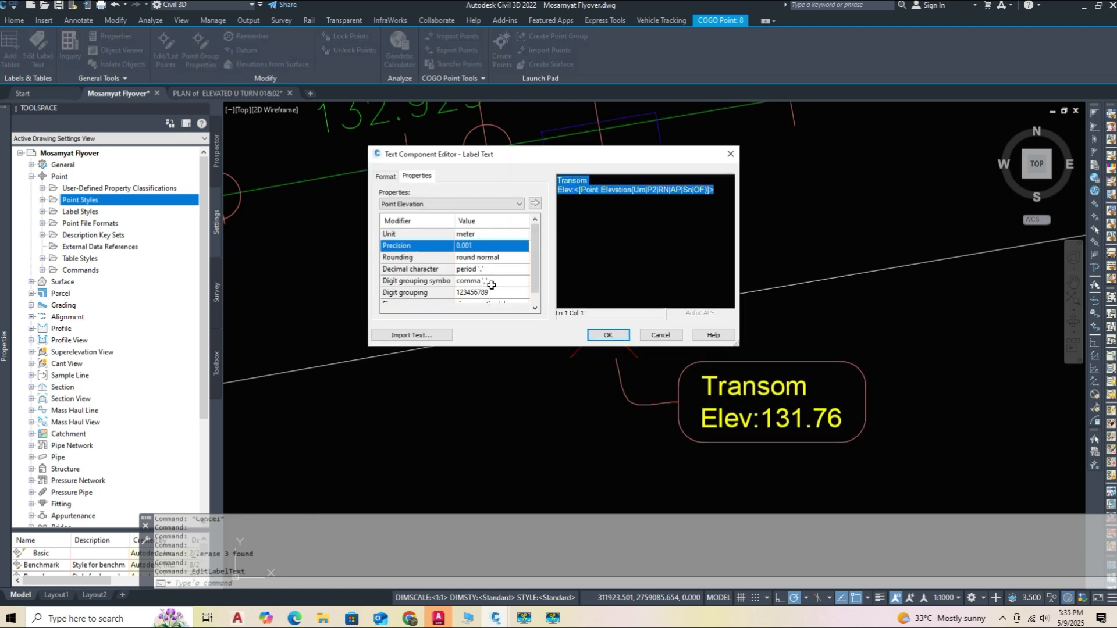
{"action": "left_click", "coordinate": [485, 246]}
{"action": "left_click", "coordinate": [492, 293]}
{"action": "left_click", "coordinate": [534, 203]}
{"action": "left_click", "coordinate": [608, 335]}
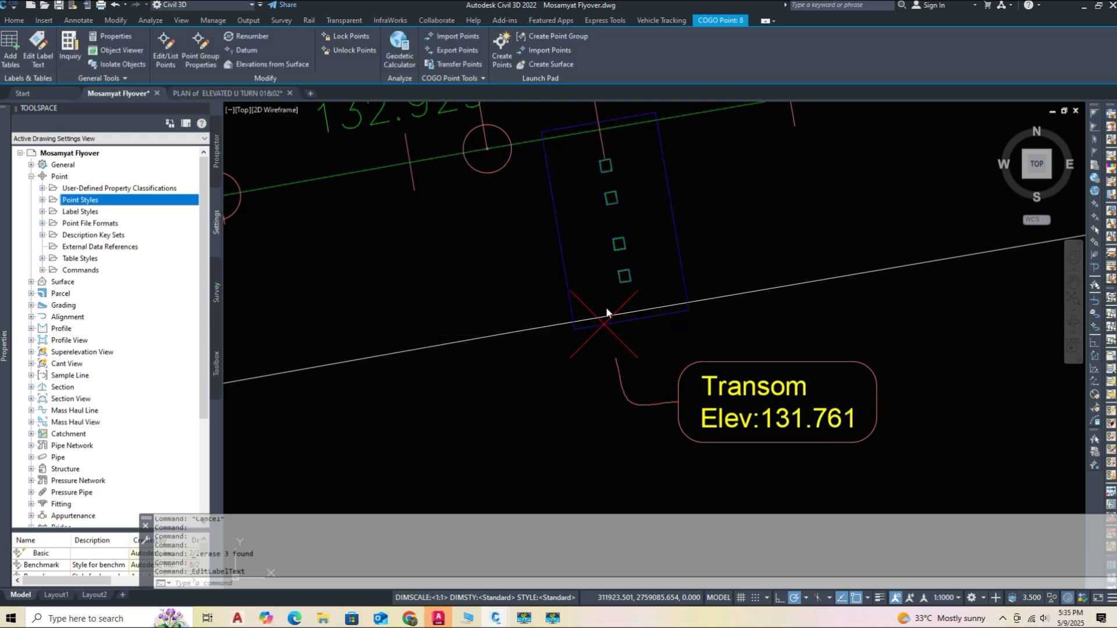
{"action": "scroll", "coordinate": [639, 444], "scroll_direction": "down", "scroll_amount": 3}
{"action": "left_click", "coordinate": [479, 382]}
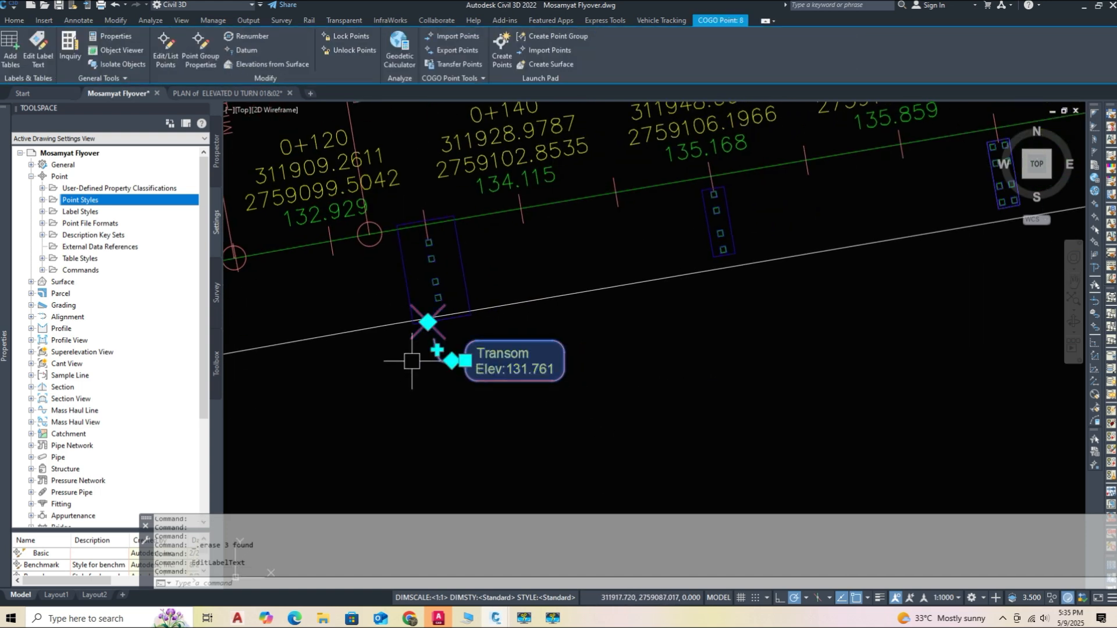
{"action": "mouse_move", "coordinate": [426, 329]}
{"action": "scroll", "coordinate": [774, 261], "scroll_direction": "up", "scroll_amount": 2}
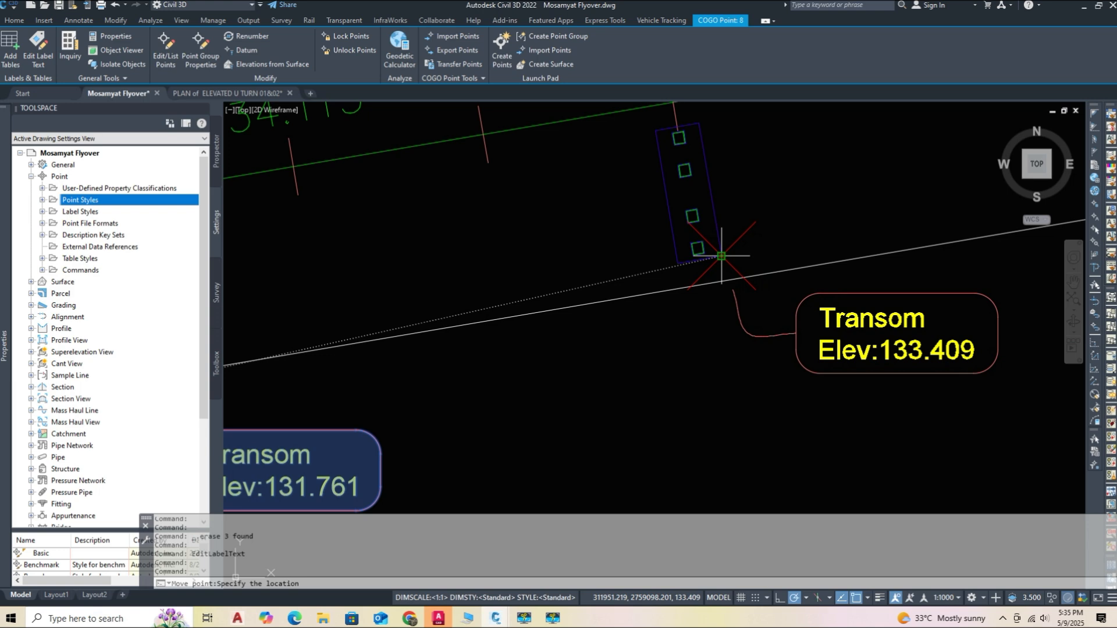
{"action": "scroll", "coordinate": [741, 302], "scroll_direction": "down", "scroll_amount": 2}
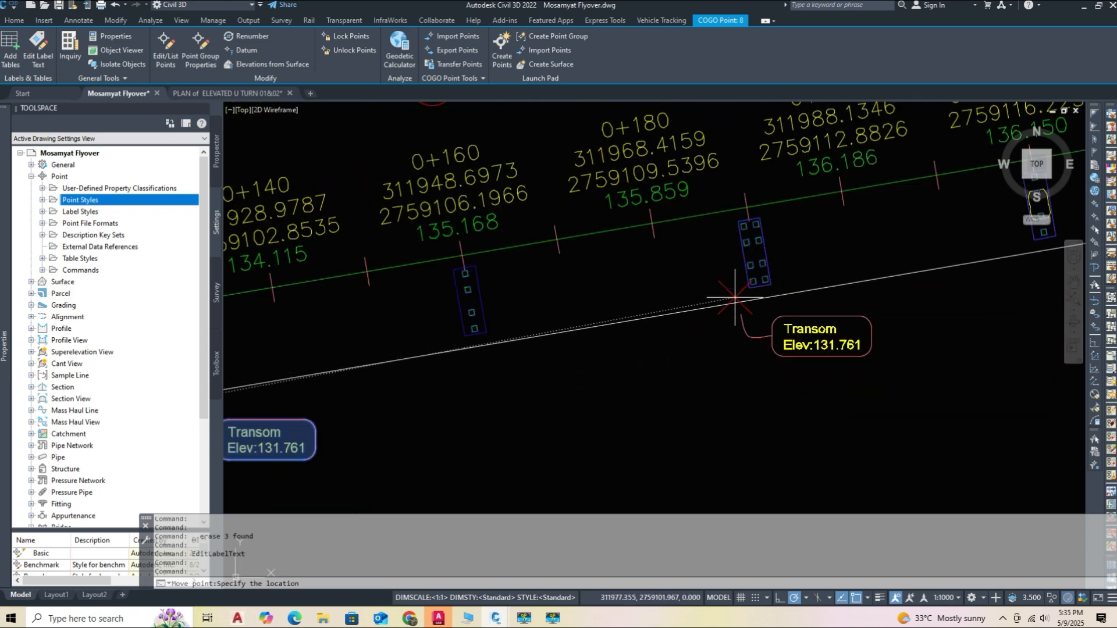
{"action": "scroll", "coordinate": [886, 264], "scroll_direction": "up", "scroll_amount": 2}
{"action": "scroll", "coordinate": [843, 250], "scroll_direction": "down", "scroll_amount": 3}
{"action": "scroll", "coordinate": [794, 284], "scroll_direction": "up", "scroll_amount": 3}
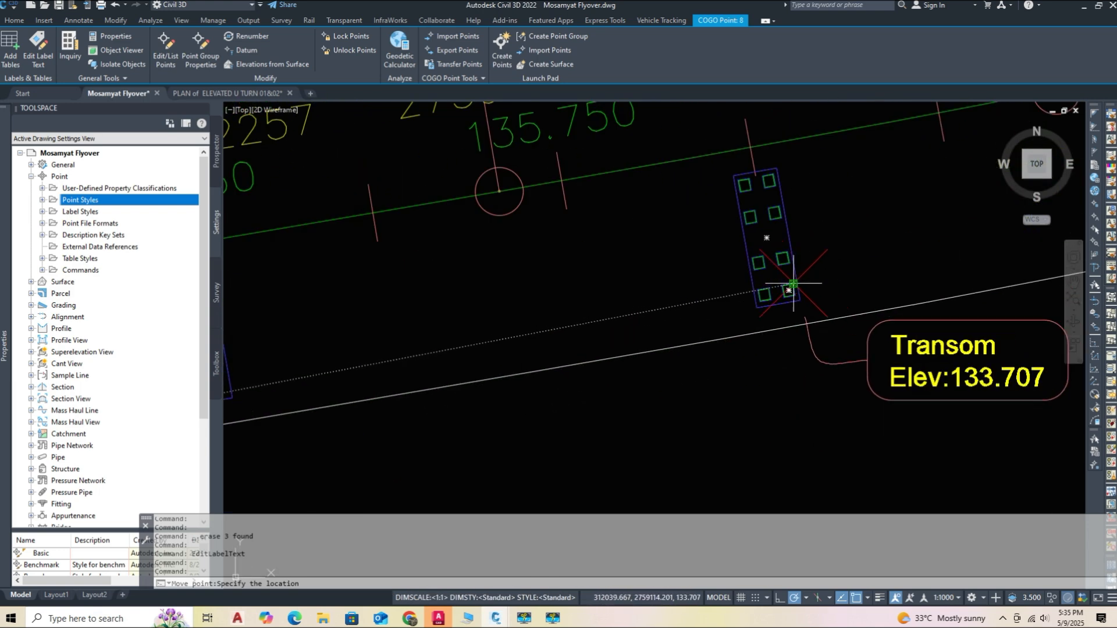
{"action": "scroll", "coordinate": [793, 284], "scroll_direction": "down", "scroll_amount": 3}
{"action": "scroll", "coordinate": [823, 294], "scroll_direction": "up", "scroll_amount": 3}
{"action": "scroll", "coordinate": [780, 312], "scroll_direction": "down", "scroll_amount": 3}
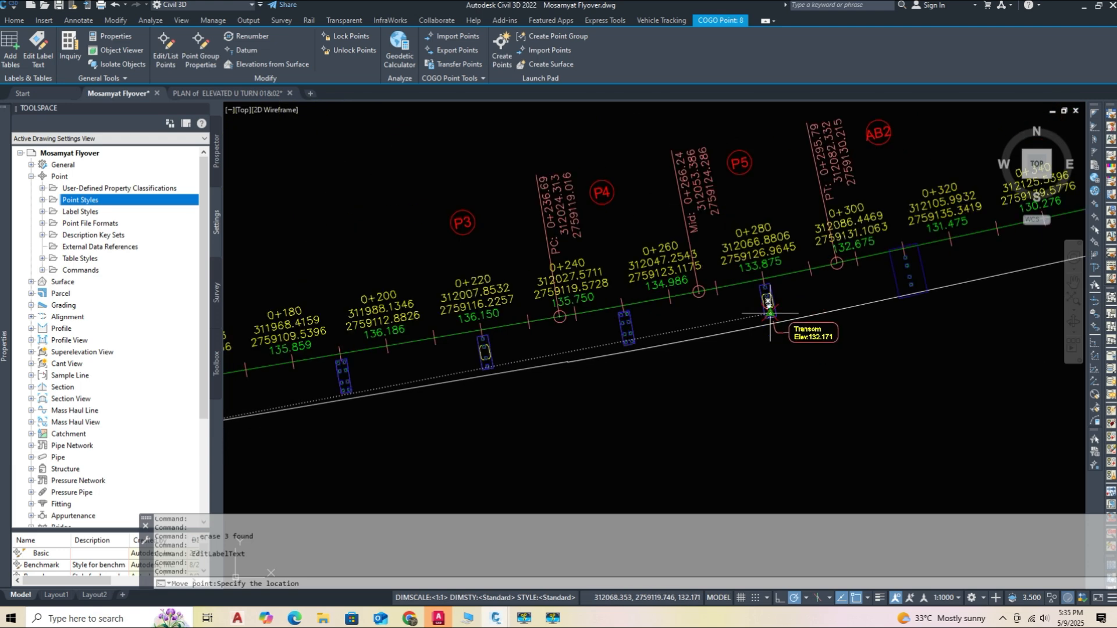
{"action": "scroll", "coordinate": [803, 320], "scroll_direction": "up", "scroll_amount": 3}
{"action": "scroll", "coordinate": [872, 284], "scroll_direction": "down", "scroll_amount": 3}
{"action": "scroll", "coordinate": [910, 299], "scroll_direction": "up", "scroll_amount": 4}
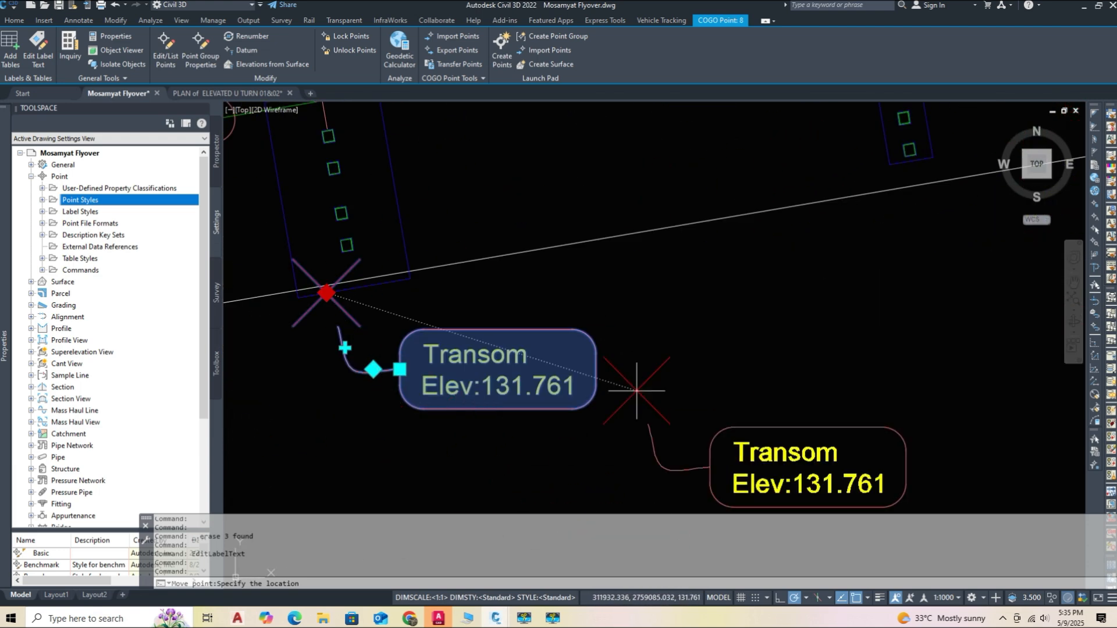
{"action": "key", "text": "Escape"}
- Try to copy abutment AB1's Transom point to the lower-right corner of pier P1 during its grip move
{"action": "left_click", "coordinate": [326, 293]}
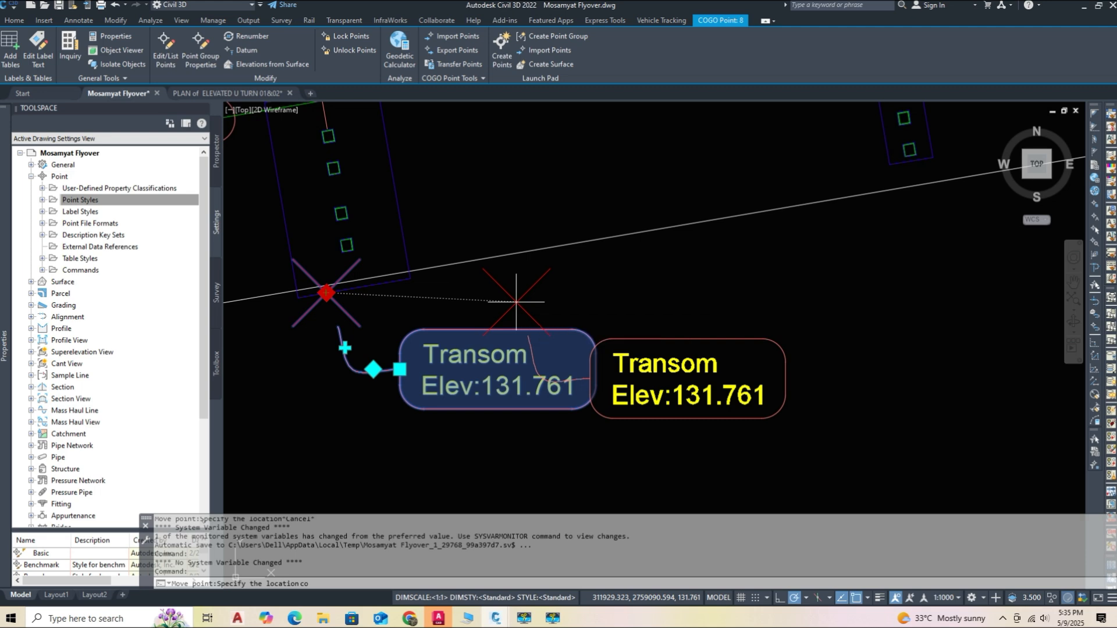
{"action": "type", "text": "copo"}
{"action": "key", "text": "Return"}
{"action": "scroll", "coordinate": [686, 320], "scroll_direction": "down", "scroll_amount": 3}
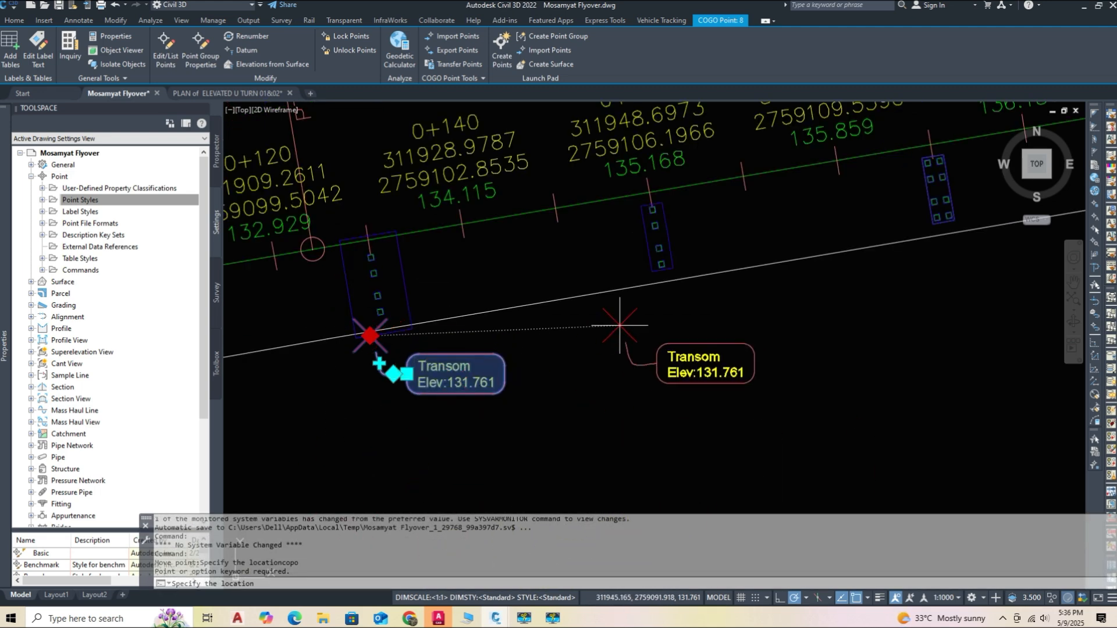
{"action": "scroll", "coordinate": [683, 251], "scroll_direction": "up", "scroll_amount": 3}
{"action": "scroll", "coordinate": [683, 252], "scroll_direction": "down", "scroll_amount": 4}
{"action": "scroll", "coordinate": [582, 347], "scroll_direction": "up", "scroll_amount": 3}
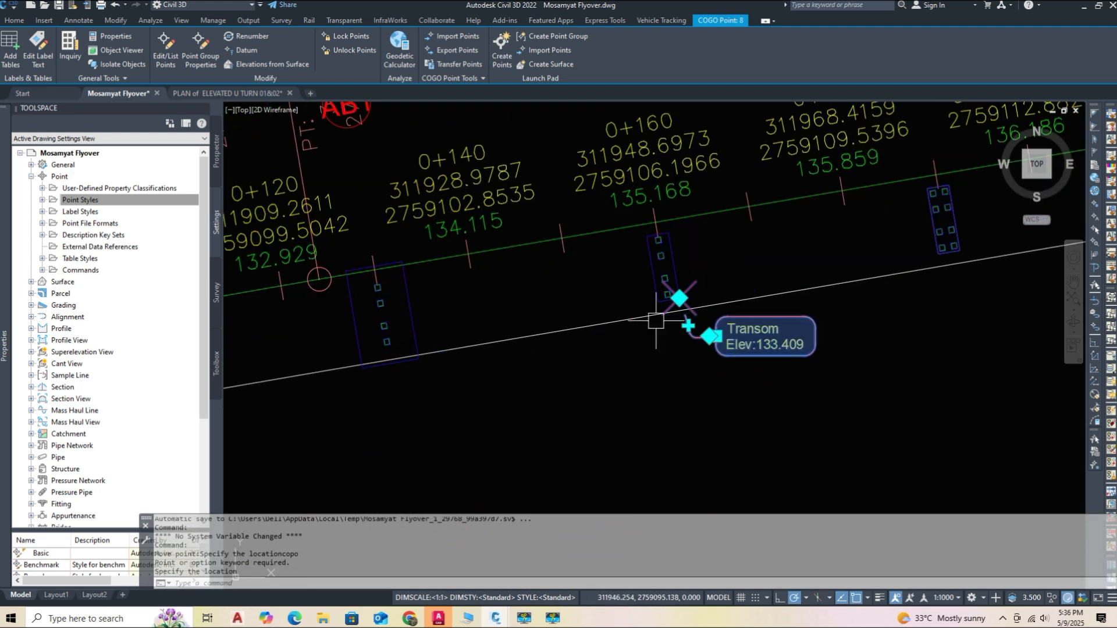
- Return the Transom point to abutment AB1's lower-left corner and retry the grip copy to pier P1's lower-left corner
{"action": "scroll", "coordinate": [463, 396], "scroll_direction": "up", "scroll_amount": 2}
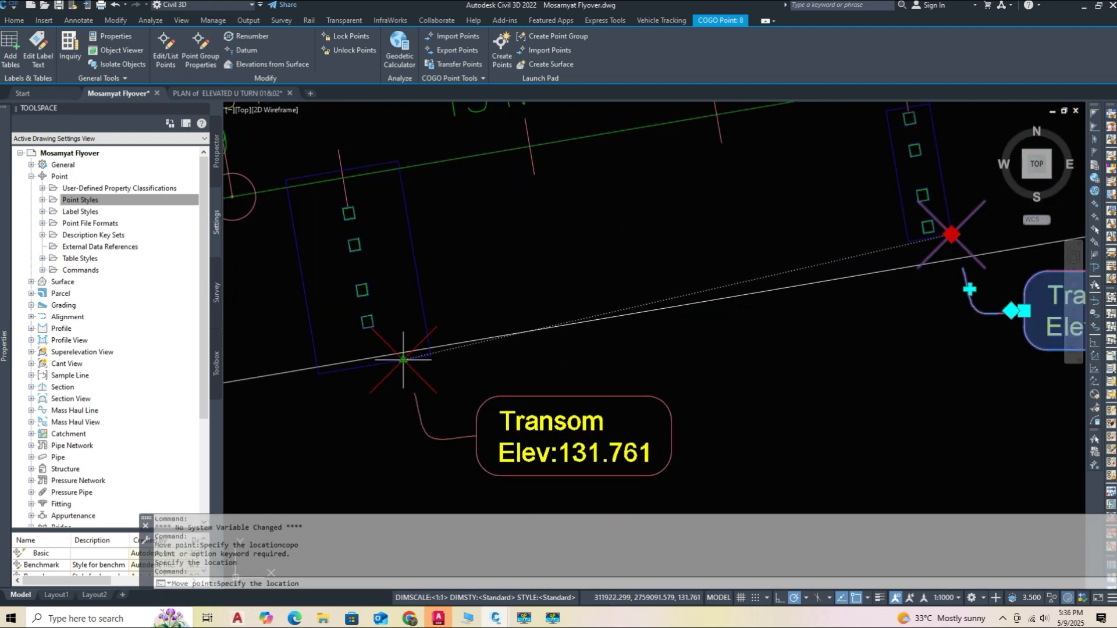
{"action": "left_click", "coordinate": [318, 373]}
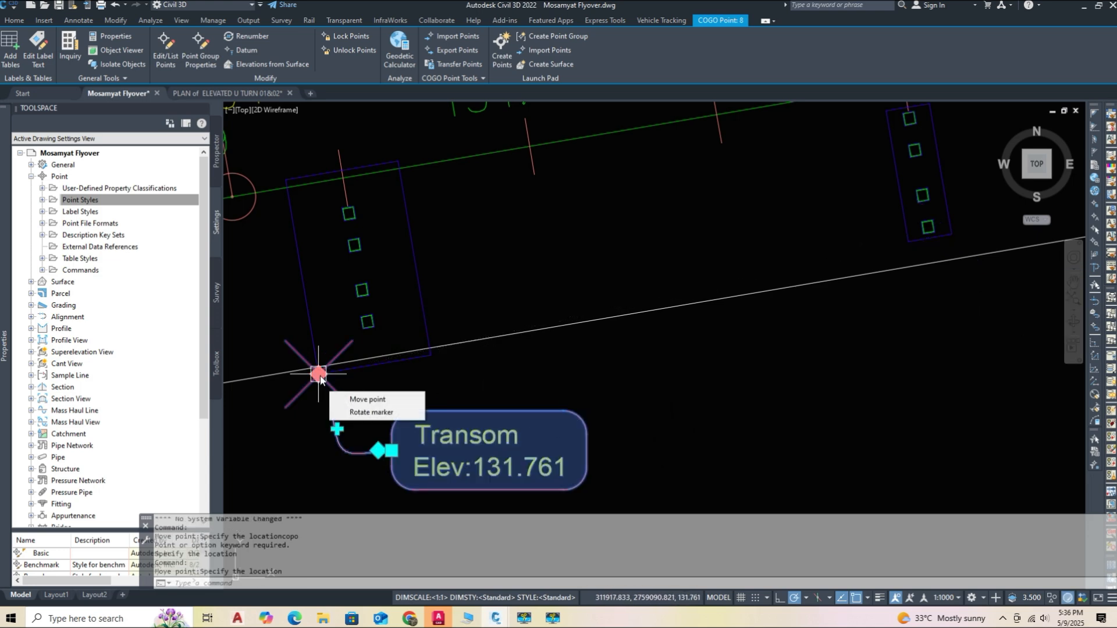
{"action": "left_click", "coordinate": [368, 399]}
{"action": "type", "text": "c"}
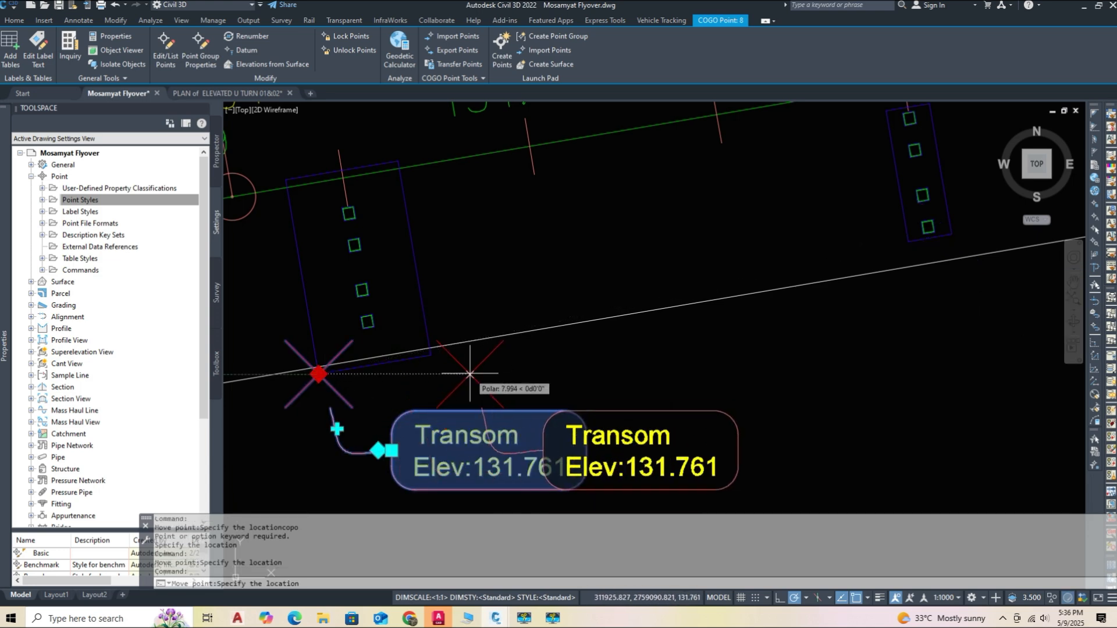
{"action": "key", "text": "Return"}
{"action": "scroll", "coordinate": [713, 366], "scroll_direction": "down", "scroll_amount": 2}
{"action": "scroll", "coordinate": [750, 331], "scroll_direction": "up", "scroll_amount": 3}
{"action": "left_click", "coordinate": [770, 262]}
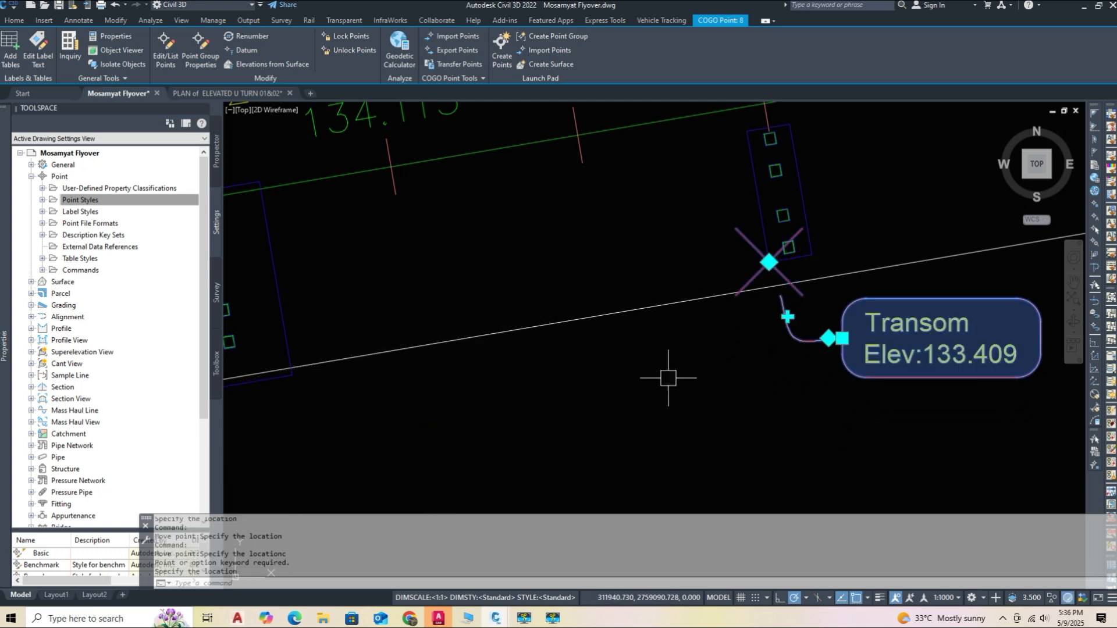
- Move the Transom point from pier P1 back to the lower-left corner of abutment AB1's outline
{"action": "left_click", "coordinate": [768, 261]}
{"action": "middle_click_drag", "start_coordinate": [485, 438], "coordinate": [708, 357]}
{"action": "left_click", "coordinate": [404, 314]}
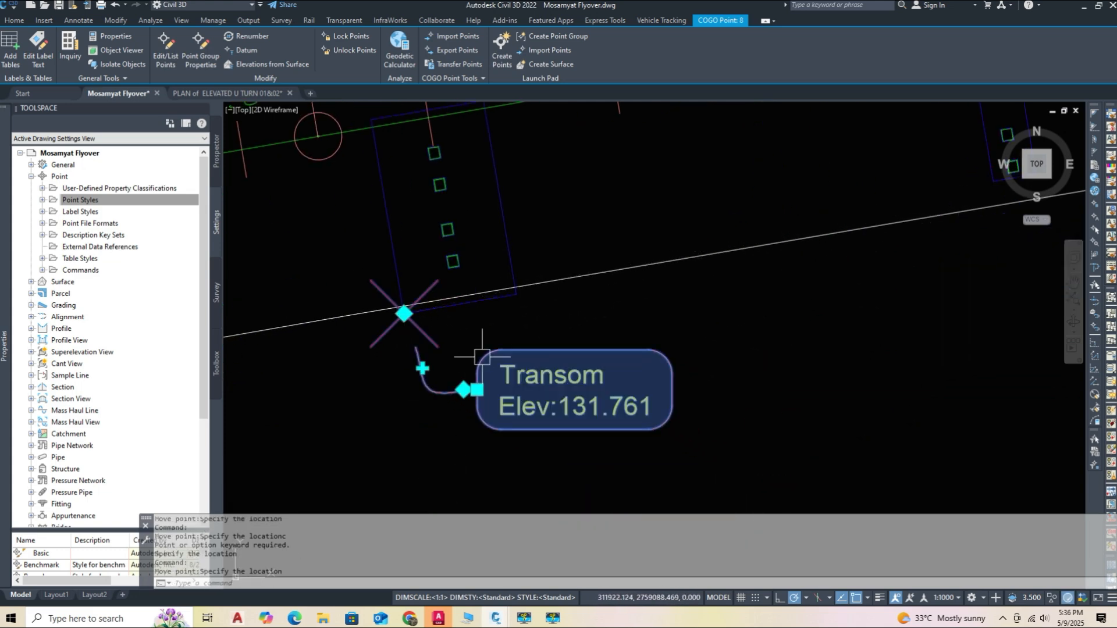
- Copy AB1's Transom point from its corner to pier P1's lower-right corner and resolve the duplicate point number
{"action": "type", "text": "c"}
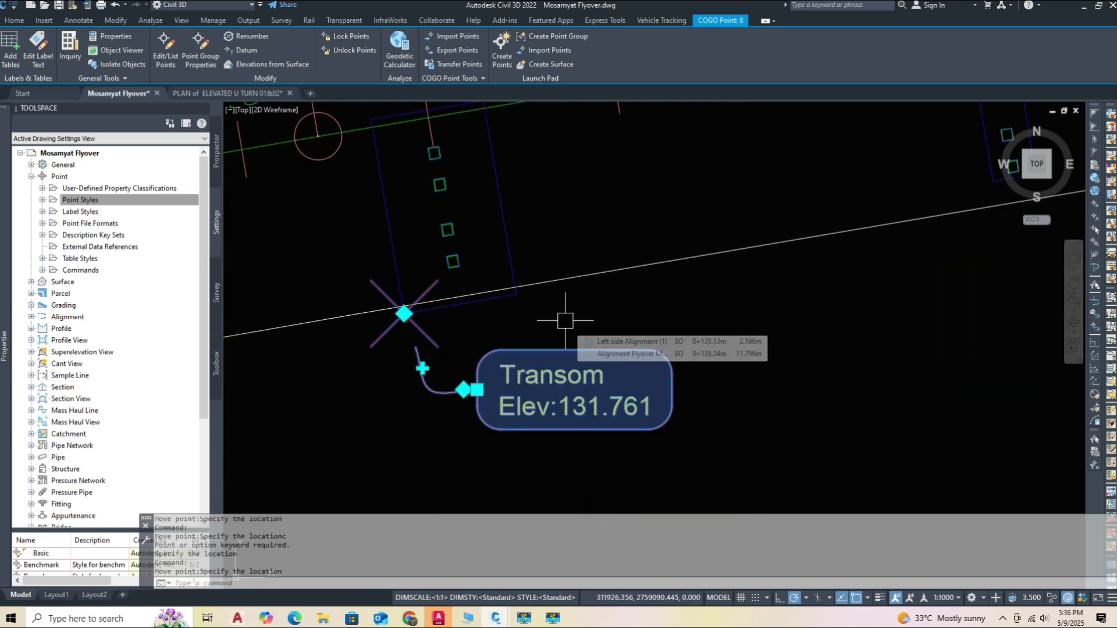
{"action": "type", "text": "o"}
{"action": "key", "text": "Return"}
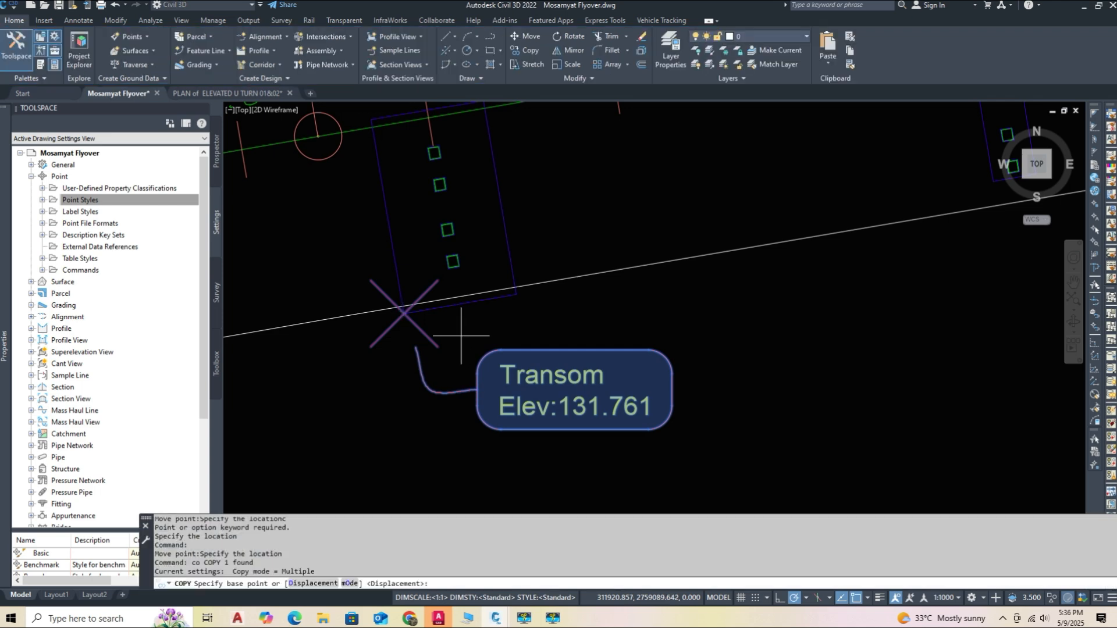
{"action": "left_click", "coordinate": [406, 315]}
{"action": "scroll", "coordinate": [447, 387], "scroll_direction": "down", "scroll_amount": 5}
{"action": "scroll", "coordinate": [592, 353], "scroll_direction": "up", "scroll_amount": 5}
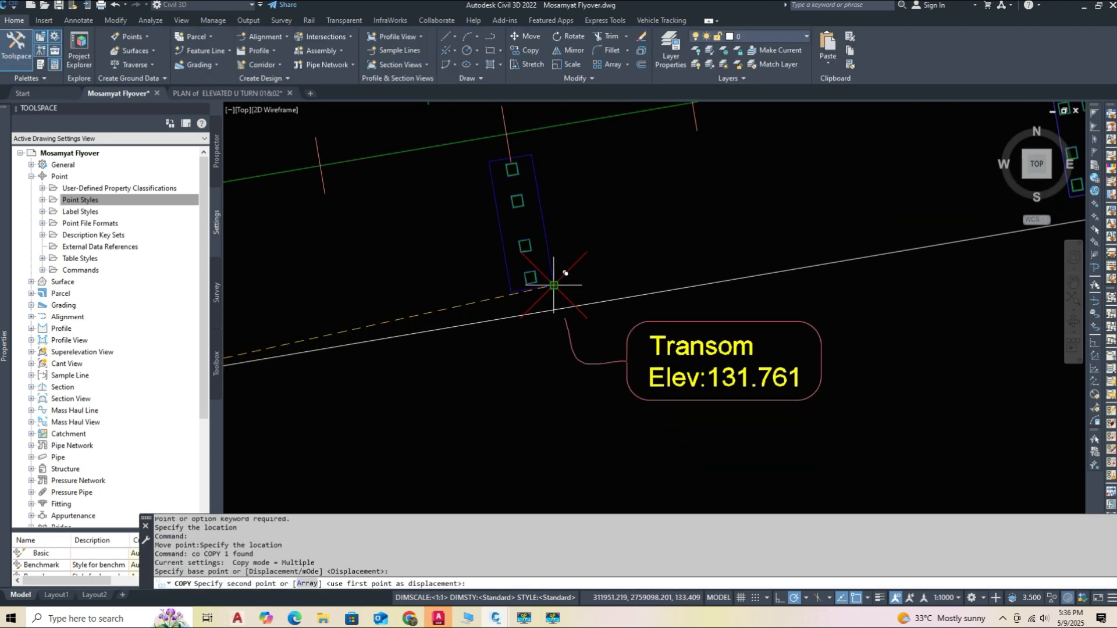
{"action": "left_click", "coordinate": [554, 285]}
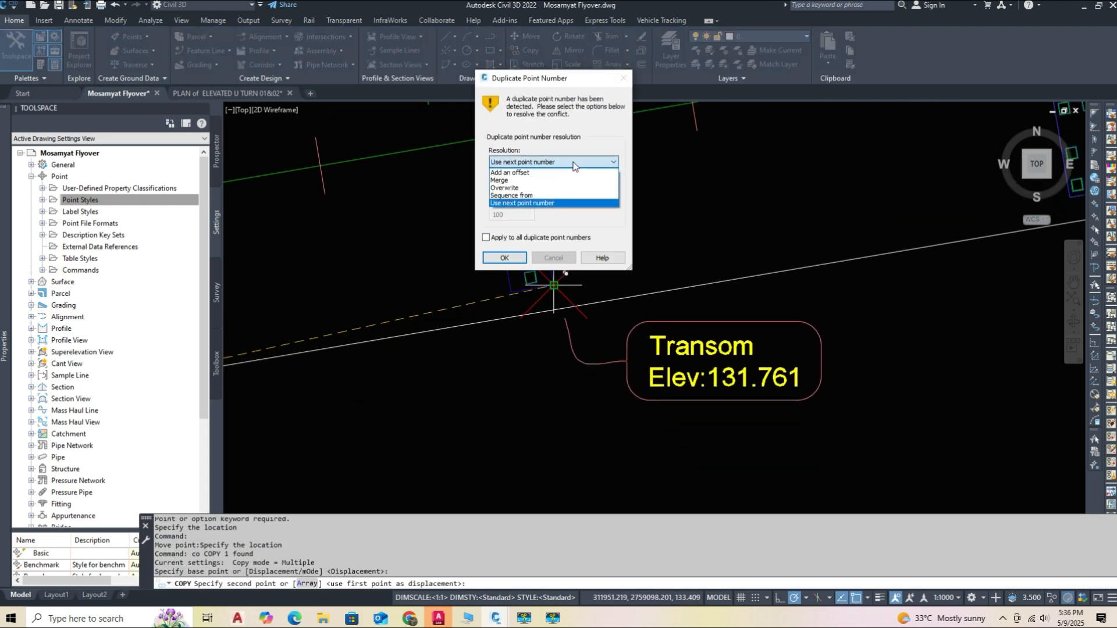
{"action": "left_click", "coordinate": [518, 195]}
{"action": "left_click", "coordinate": [504, 258]}
{"action": "scroll", "coordinate": [553, 441], "scroll_direction": "down", "scroll_amount": 3}
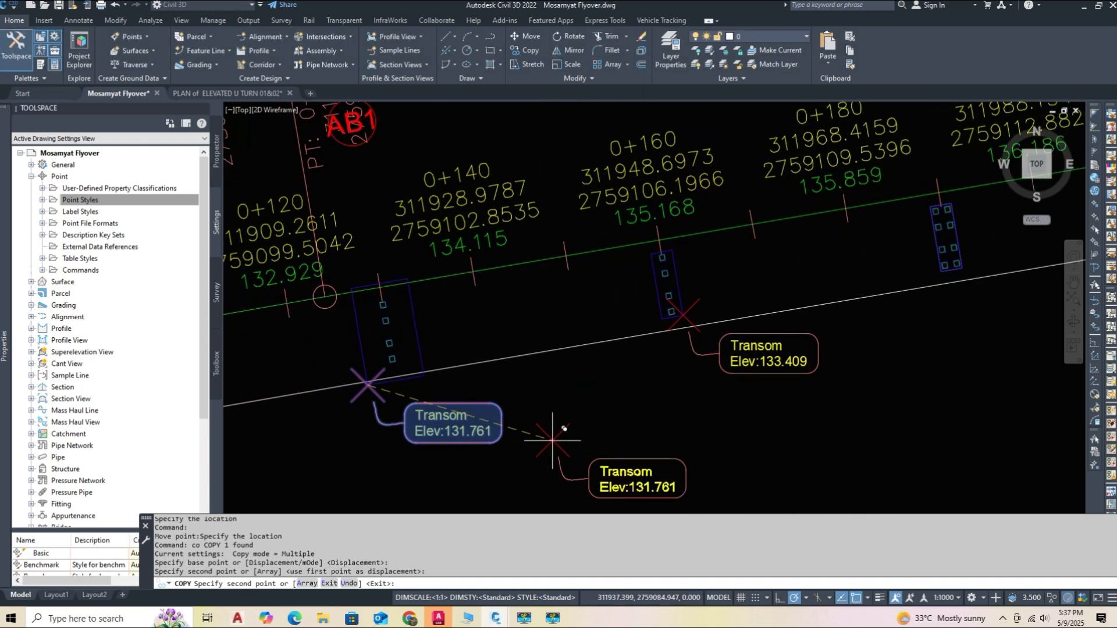
- Try copying AB1's Transom point to pier P2's lower-right corner, end the copy and delete the resulting point
{"action": "middle_click_drag", "start_coordinate": [553, 440], "coordinate": [306, 464]}
{"action": "left_click", "coordinate": [711, 295]}
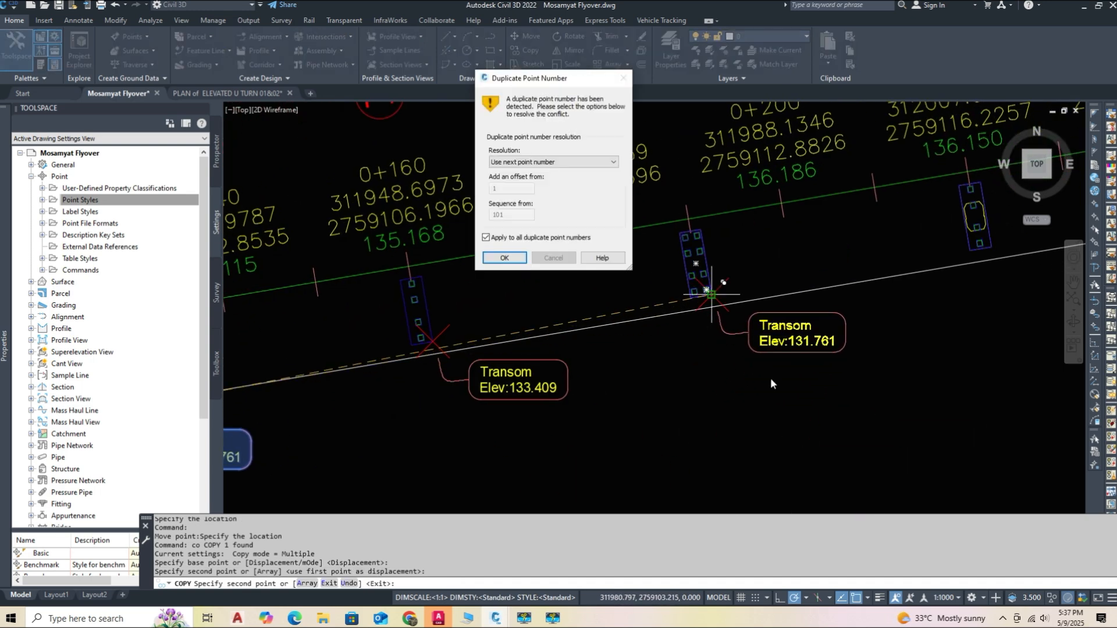
{"action": "left_click", "coordinate": [565, 162]}
{"action": "left_click", "coordinate": [527, 196]}
{"action": "left_click", "coordinate": [505, 258]}
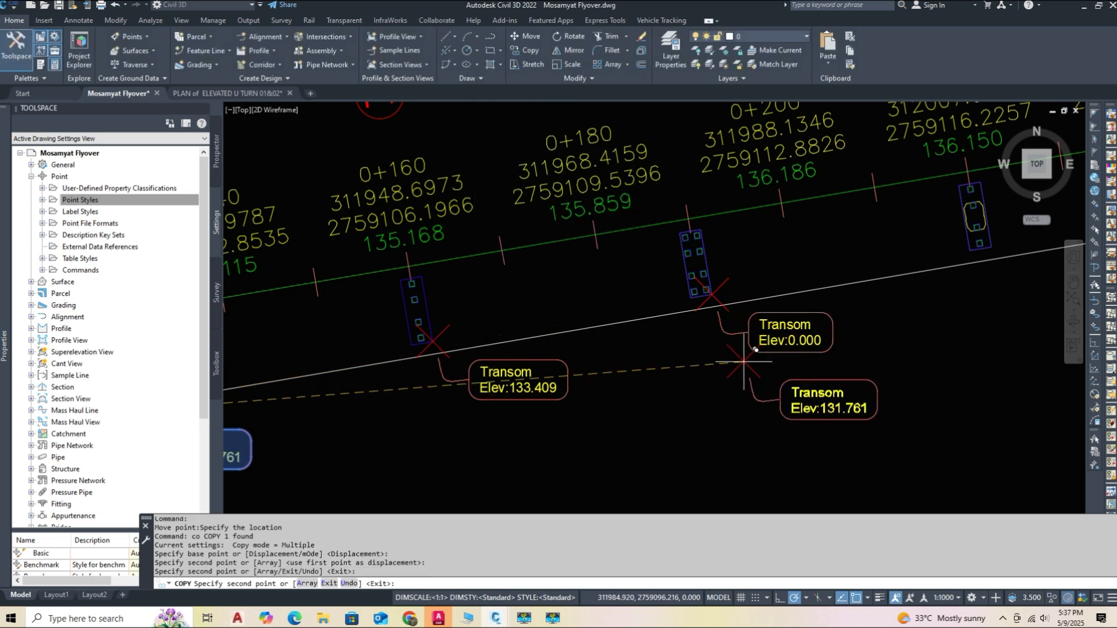
{"action": "key", "text": "Escape"}
{"action": "left_click", "coordinate": [743, 347]}
{"action": "key", "text": "Delete"}
- Copy pier P1's Transom point from its marker to the lower-left corner of pier P2
{"action": "left_click", "coordinate": [491, 401]}
{"action": "middle_click_drag", "start_coordinate": [440, 412], "coordinate": [649, 413]}
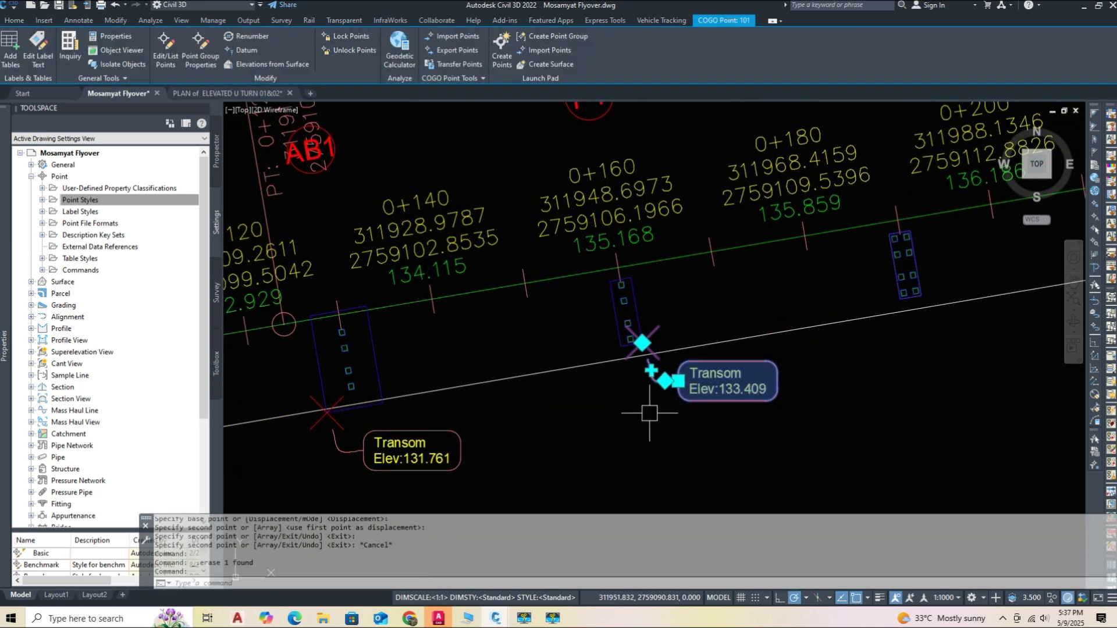
{"action": "scroll", "coordinate": [679, 396], "scroll_direction": "up", "scroll_amount": 3}
{"action": "middle_click_drag", "start_coordinate": [675, 265], "coordinate": [645, 300]}
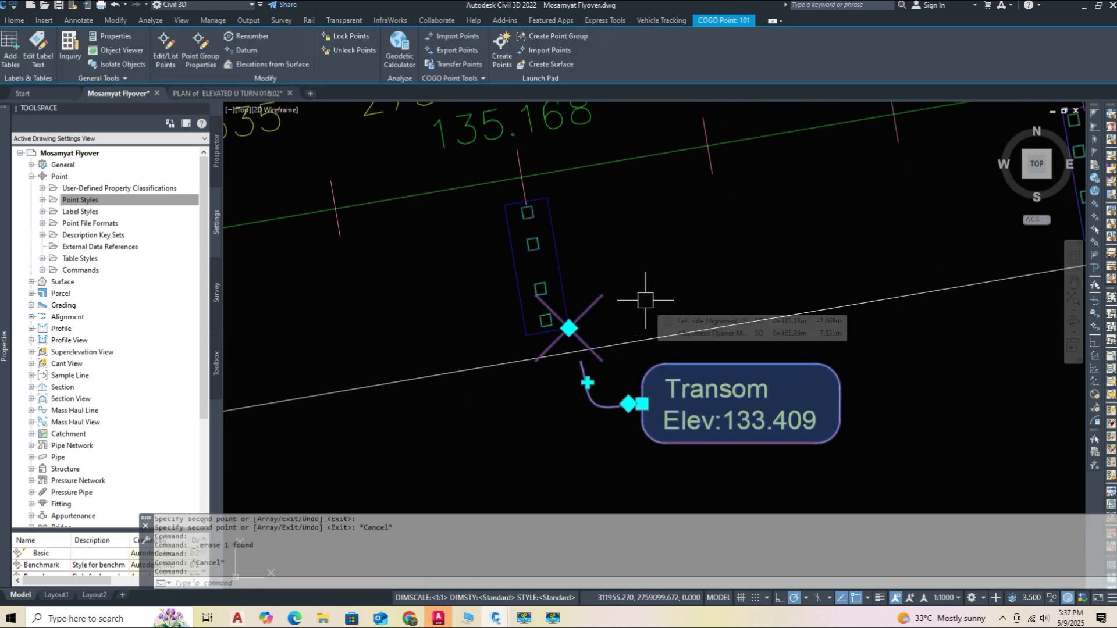
{"action": "type", "text": "co"}
{"action": "key", "text": "Return"}
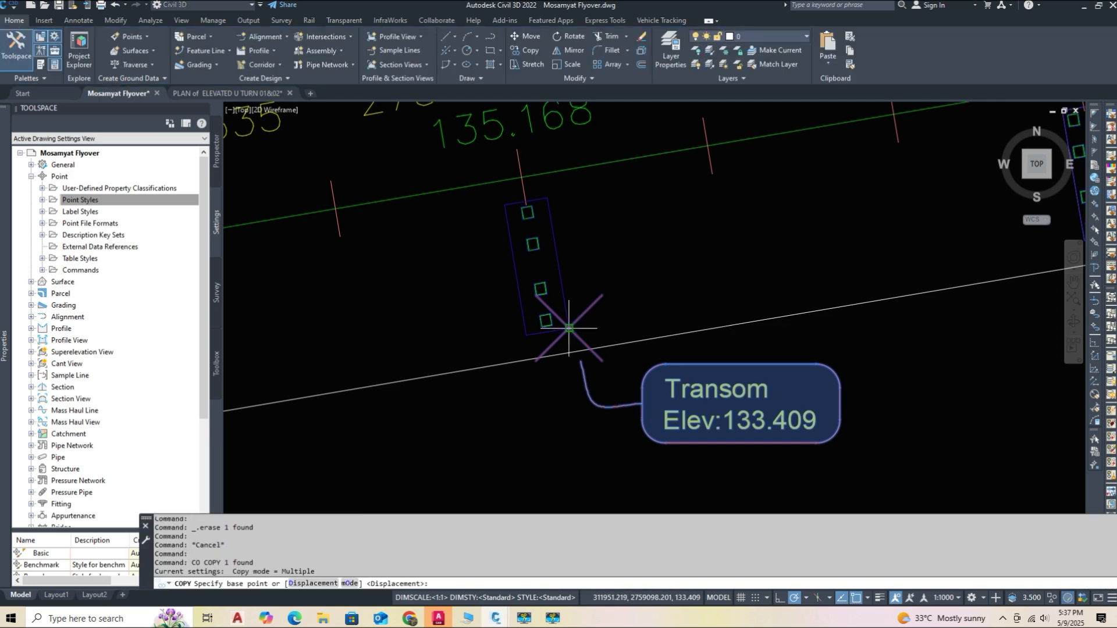
{"action": "left_click", "coordinate": [569, 328]}
{"action": "scroll", "coordinate": [646, 373], "scroll_direction": "down", "scroll_amount": 4}
{"action": "scroll", "coordinate": [723, 319], "scroll_direction": "up", "scroll_amount": 4}
{"action": "left_click", "coordinate": [715, 315]}
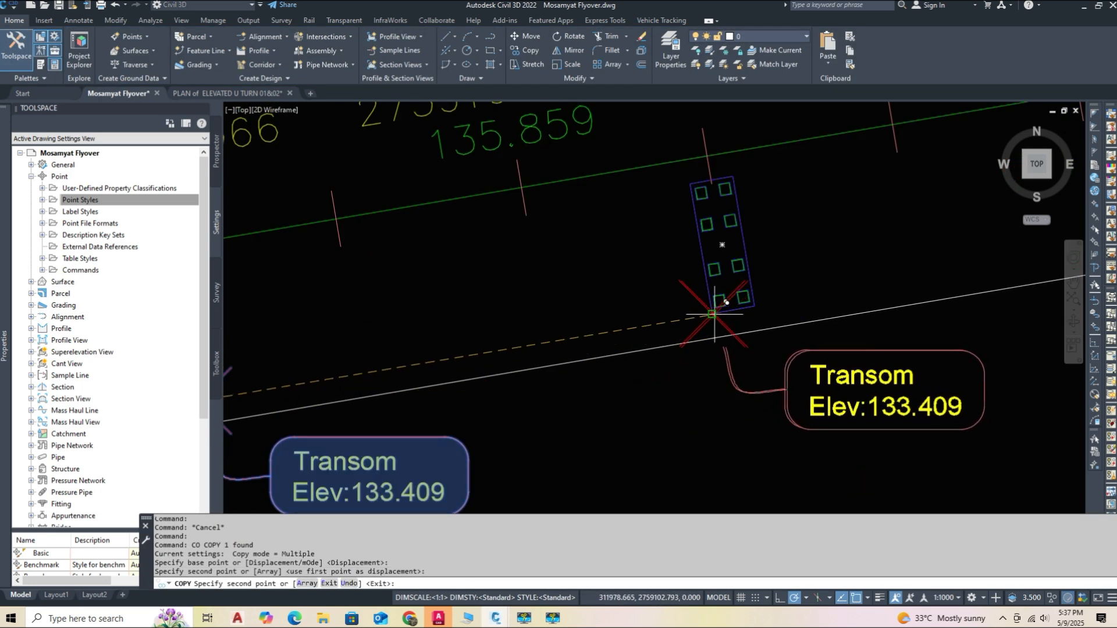
- Place another copy at pier P3's lower-left corner, resolving the duplicate number with the next point number
{"action": "scroll", "coordinate": [727, 414], "scroll_direction": "down", "scroll_amount": 3}
{"action": "middle_click_drag", "start_coordinate": [966, 344], "coordinate": [791, 353]}
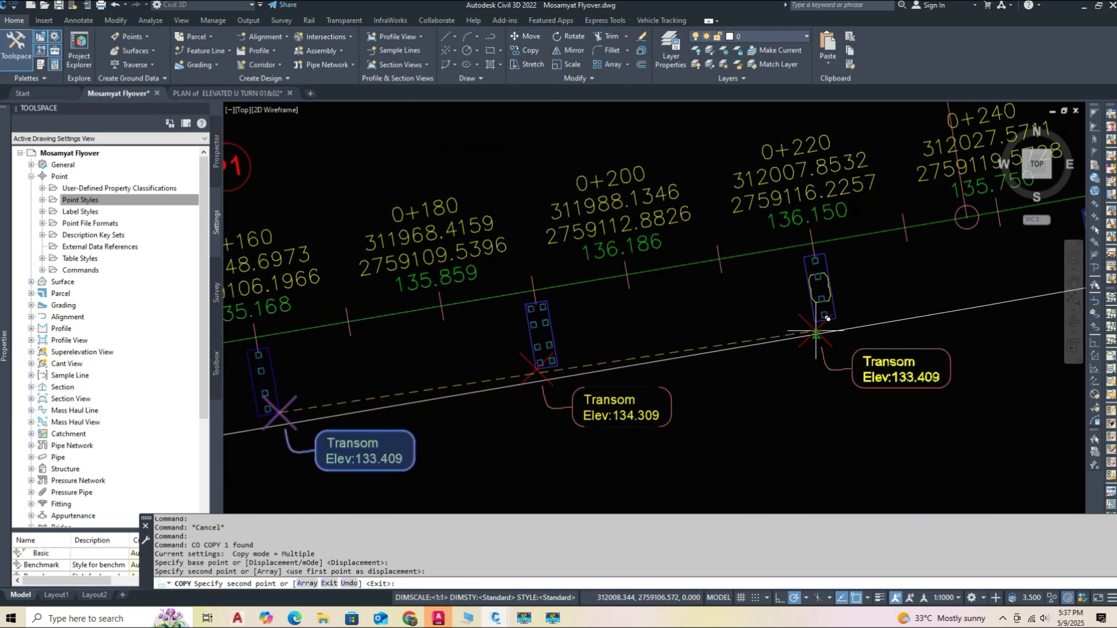
{"action": "scroll", "coordinate": [816, 335], "scroll_direction": "up", "scroll_amount": 3}
{"action": "left_click", "coordinate": [814, 317]}
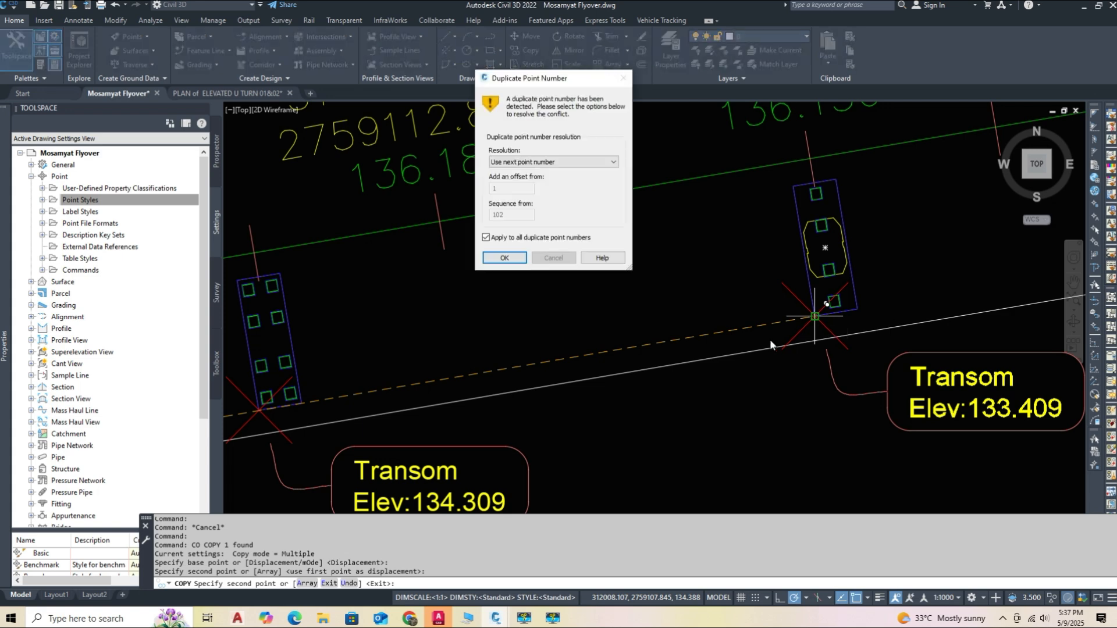
{"action": "left_click", "coordinate": [504, 258]}
- Try placing copies of the Transom point at pier P4's lower-right corner, right edge and lower-left corner
{"action": "scroll", "coordinate": [723, 387], "scroll_direction": "down", "scroll_amount": 4}
{"action": "scroll", "coordinate": [669, 381], "scroll_direction": "up", "scroll_amount": 3}
{"action": "scroll", "coordinate": [675, 367], "scroll_direction": "up", "scroll_amount": 3}
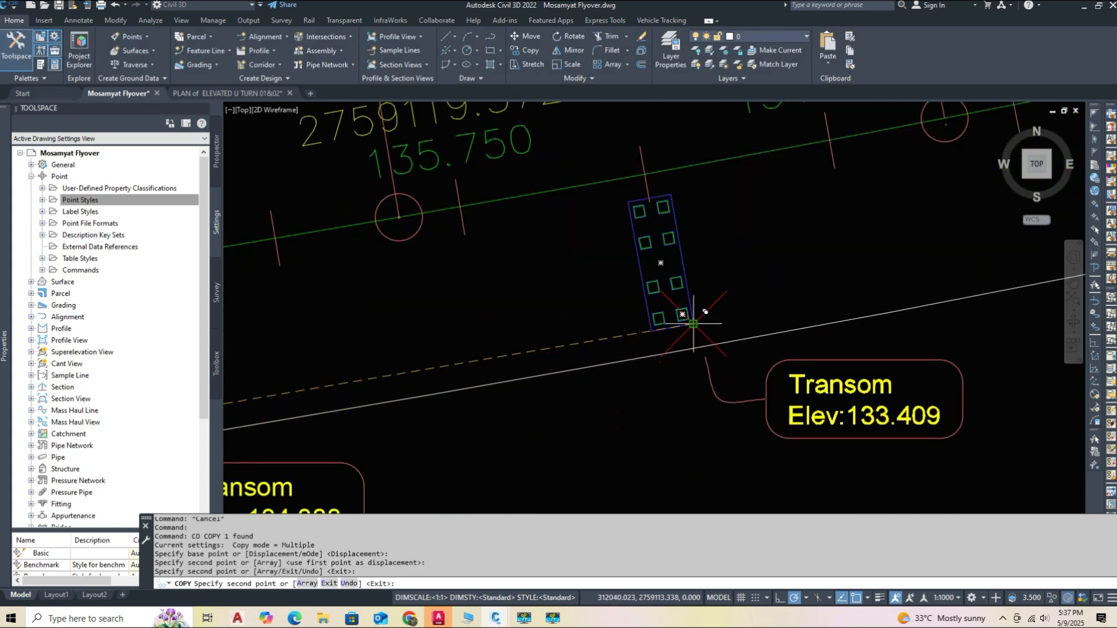
{"action": "left_click", "coordinate": [688, 335]}
{"action": "left_click", "coordinate": [682, 250]}
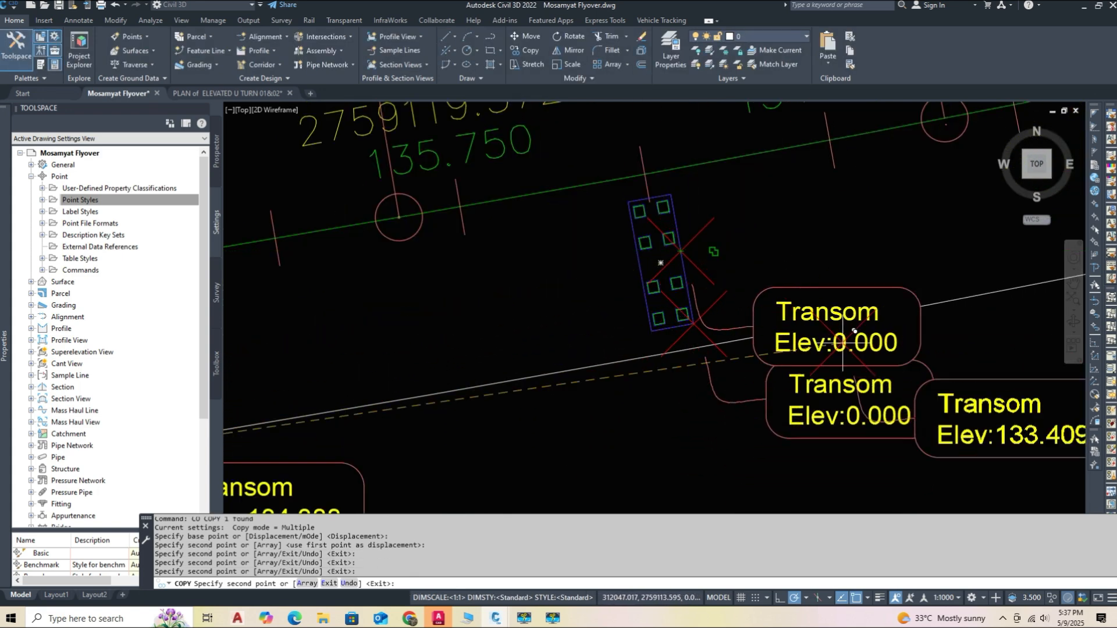
{"action": "left_click", "coordinate": [651, 330]}
- Place copies of the Transom point at pier P5's lower-right corner and near abutment AB2's lower edge, and finish copying
{"action": "scroll", "coordinate": [608, 389], "scroll_direction": "down", "scroll_amount": 3}
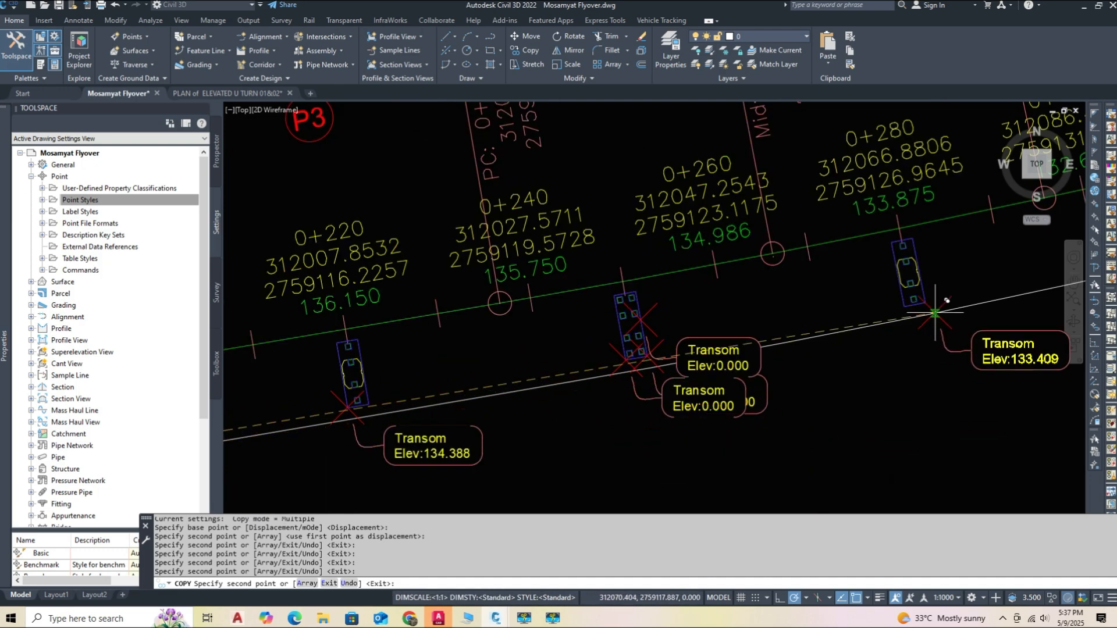
{"action": "scroll", "coordinate": [927, 309], "scroll_direction": "up", "scroll_amount": 5}
{"action": "left_click", "coordinate": [892, 320]}
{"action": "scroll", "coordinate": [745, 349], "scroll_direction": "down", "scroll_amount": 5}
{"action": "scroll", "coordinate": [817, 410], "scroll_direction": "down", "scroll_amount": 3}
{"action": "scroll", "coordinate": [801, 408], "scroll_direction": "up", "scroll_amount": 3}
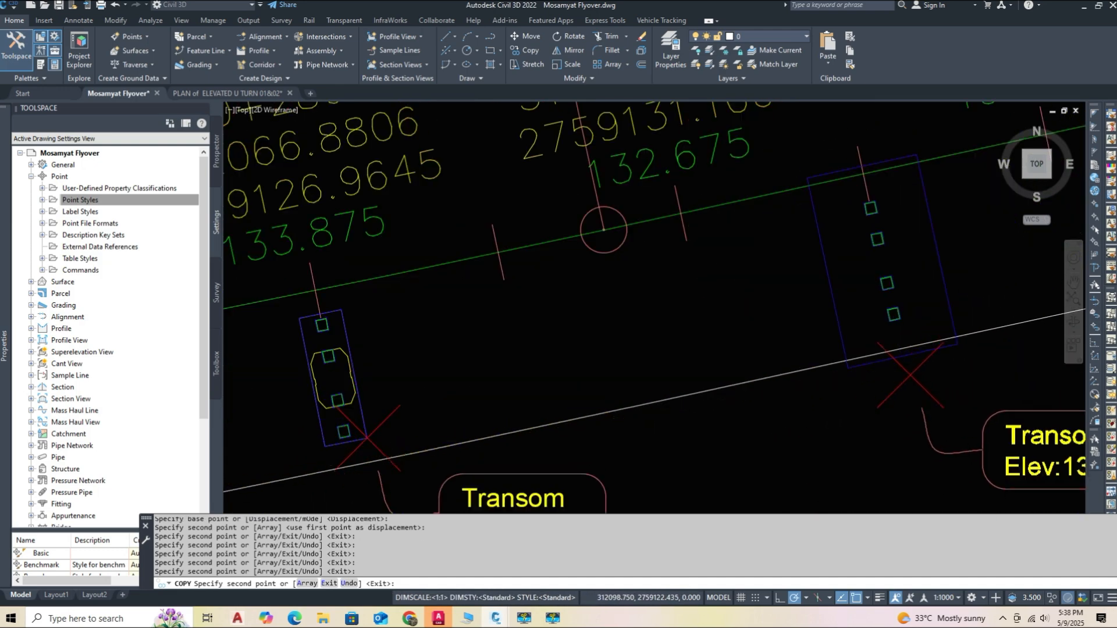
{"action": "scroll", "coordinate": [835, 386], "scroll_direction": "down", "scroll_amount": 3}
{"action": "middle_click_drag", "start_coordinate": [835, 338], "coordinate": [864, 332]}
{"action": "key", "text": "Escape"}
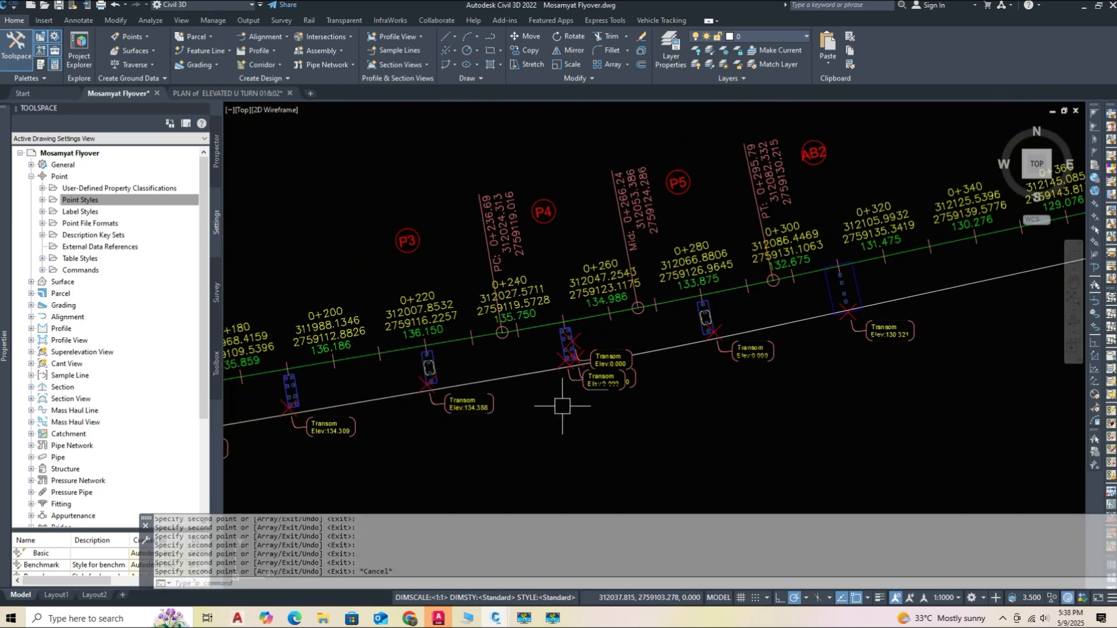
- Delete the three Transom points placed at pier P4
{"action": "scroll", "coordinate": [562, 403], "scroll_direction": "up", "scroll_amount": 3}
{"action": "left_click", "coordinate": [693, 399]}
{"action": "left_click", "coordinate": [658, 333]}
{"action": "key", "text": "Delete"}
{"action": "middle_click_drag", "start_coordinate": [607, 413], "coordinate": [764, 404]}
{"action": "scroll", "coordinate": [725, 279], "scroll_direction": "up", "scroll_amount": 3}
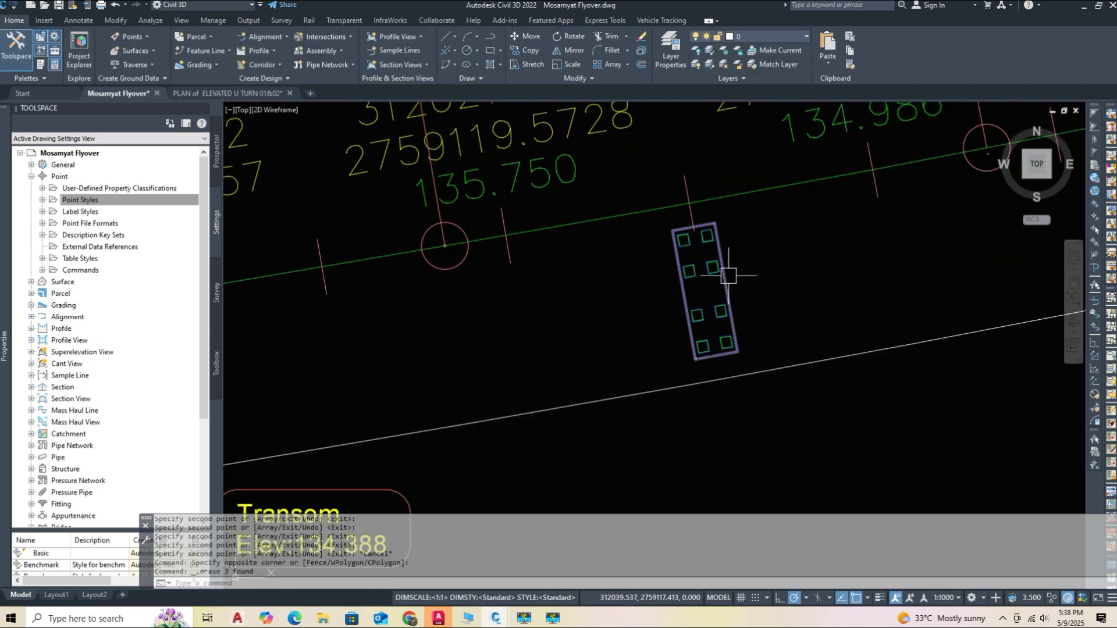
- Examine the elevations of pier P4's transom feature line in the Grading Elevation Editor and close it
{"action": "left_click", "coordinate": [723, 275]}
{"action": "left_click", "coordinate": [526, 50]}
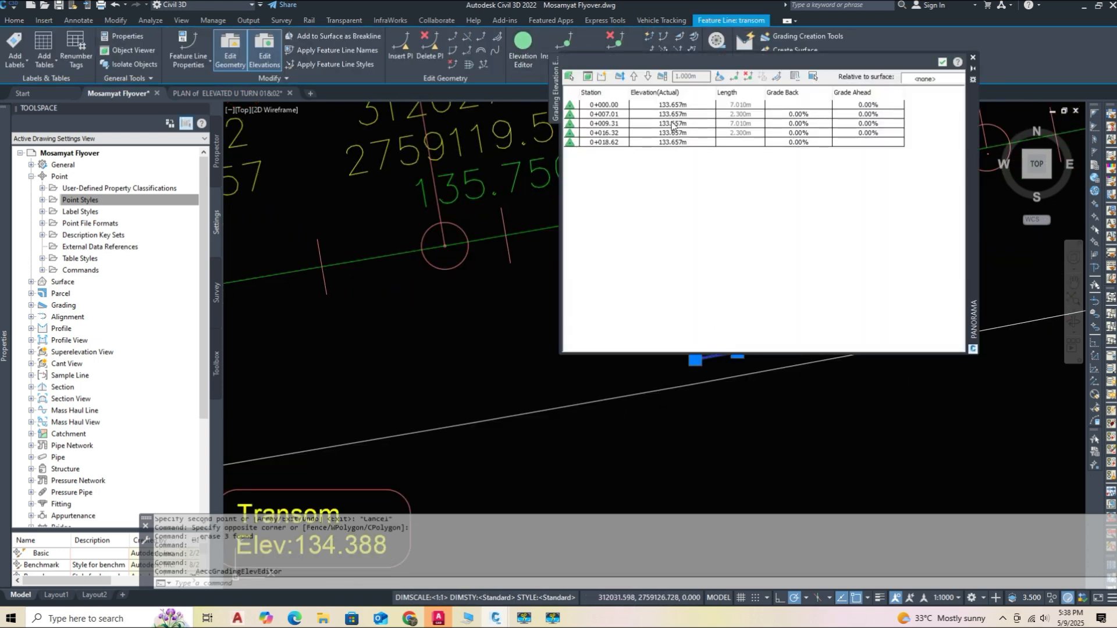
{"action": "left_click", "coordinate": [957, 62]}
{"action": "scroll", "coordinate": [793, 365], "scroll_direction": "down", "scroll_amount": 3}
{"action": "key", "text": "Escape"}
{"action": "scroll", "coordinate": [960, 300], "scroll_direction": "up", "scroll_amount": 2}
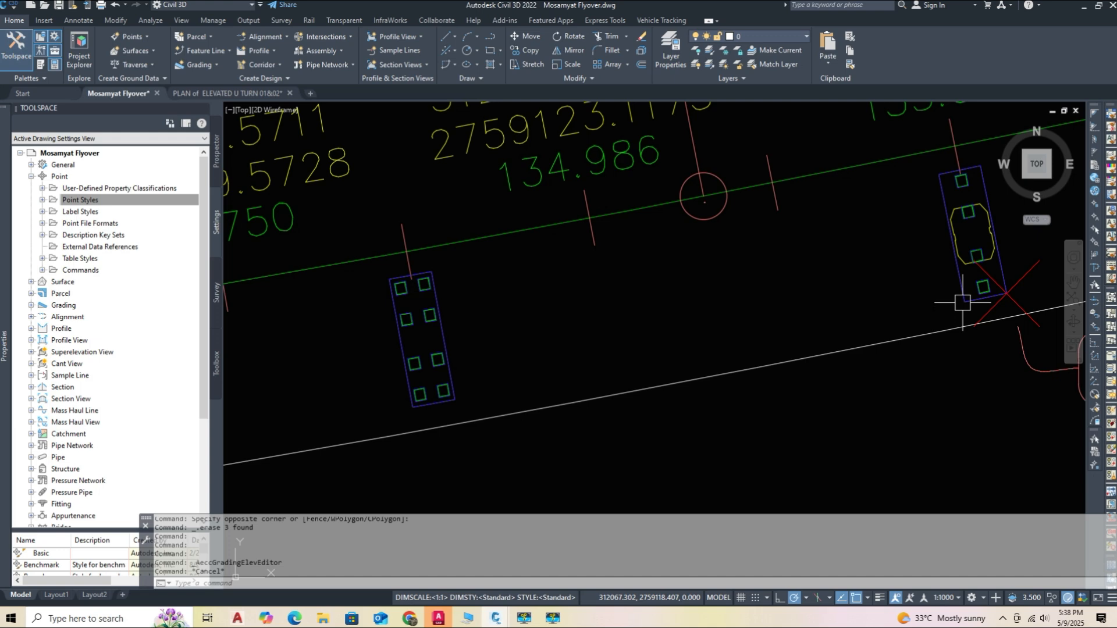
- Delete the Transom point at pier P5's lower-right corner
{"action": "scroll", "coordinate": [824, 358], "scroll_direction": "down", "scroll_amount": 2}
{"action": "key", "text": "Delete"}
{"action": "scroll", "coordinate": [849, 358], "scroll_direction": "down", "scroll_amount": 4}
{"action": "scroll", "coordinate": [940, 351], "scroll_direction": "up", "scroll_amount": 4}
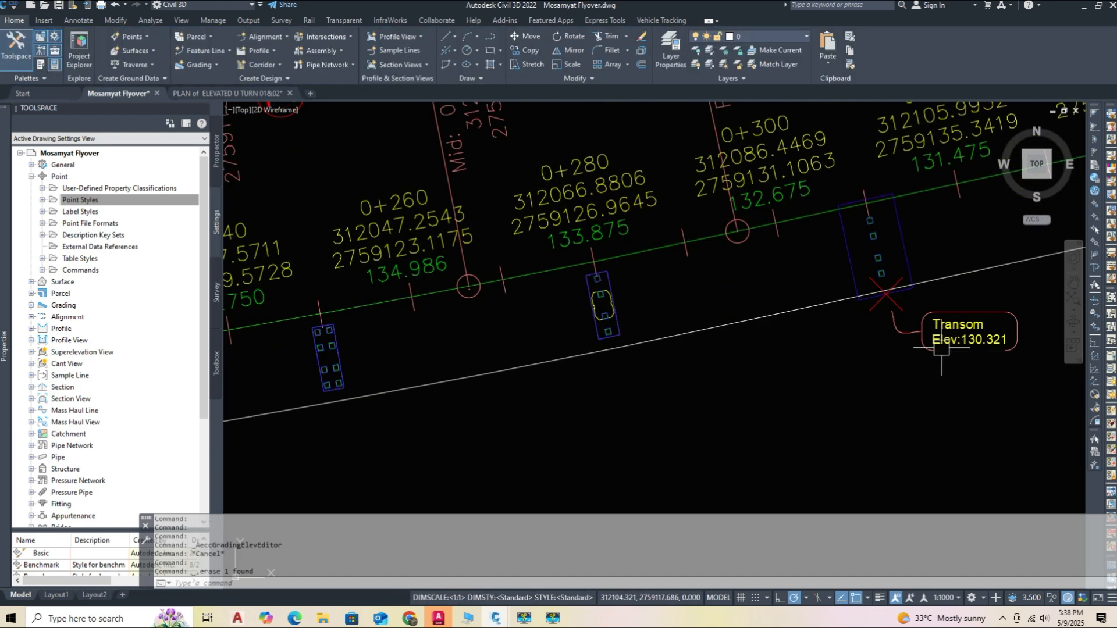
- Try copying pier P3's Transom point in Multiple mode to pier P4's lower edge, resolving the duplicate with the next point number
{"action": "scroll", "coordinate": [933, 341], "scroll_direction": "up", "scroll_amount": 2}
{"action": "scroll", "coordinate": [887, 347], "scroll_direction": "down", "scroll_amount": 4}
{"action": "middle_click_drag", "start_coordinate": [520, 441], "coordinate": [832, 369]}
{"action": "scroll", "coordinate": [429, 428], "scroll_direction": "up", "scroll_amount": 3}
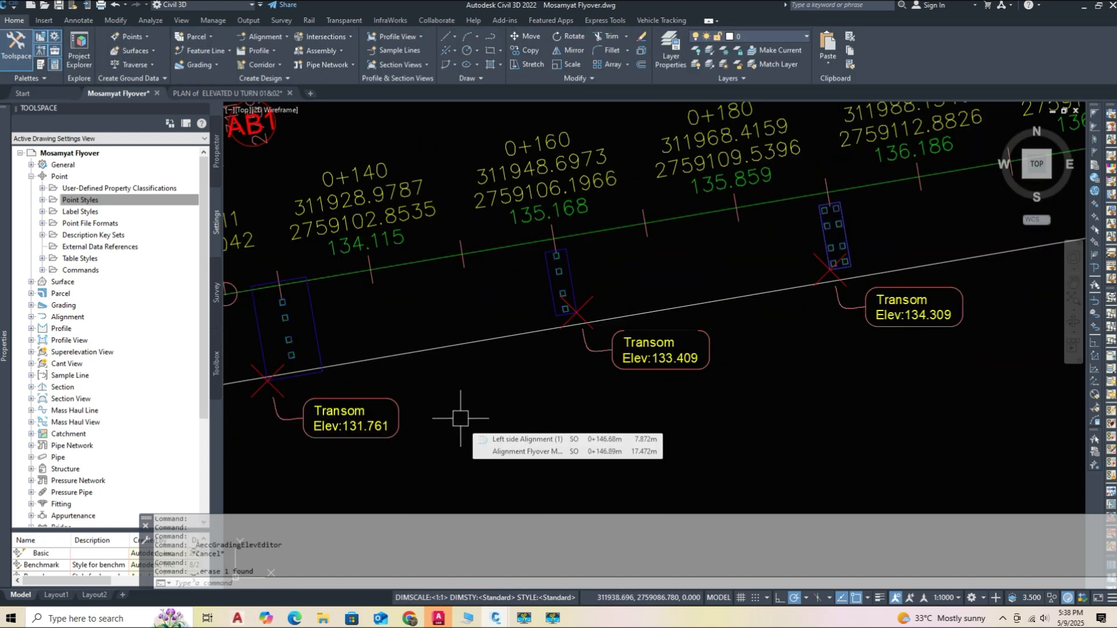
{"action": "middle_click_drag", "start_coordinate": [1035, 372], "coordinate": [587, 463]}
{"action": "left_click", "coordinate": [662, 345]}
{"action": "scroll", "coordinate": [663, 347], "scroll_direction": "up", "scroll_amount": 3}
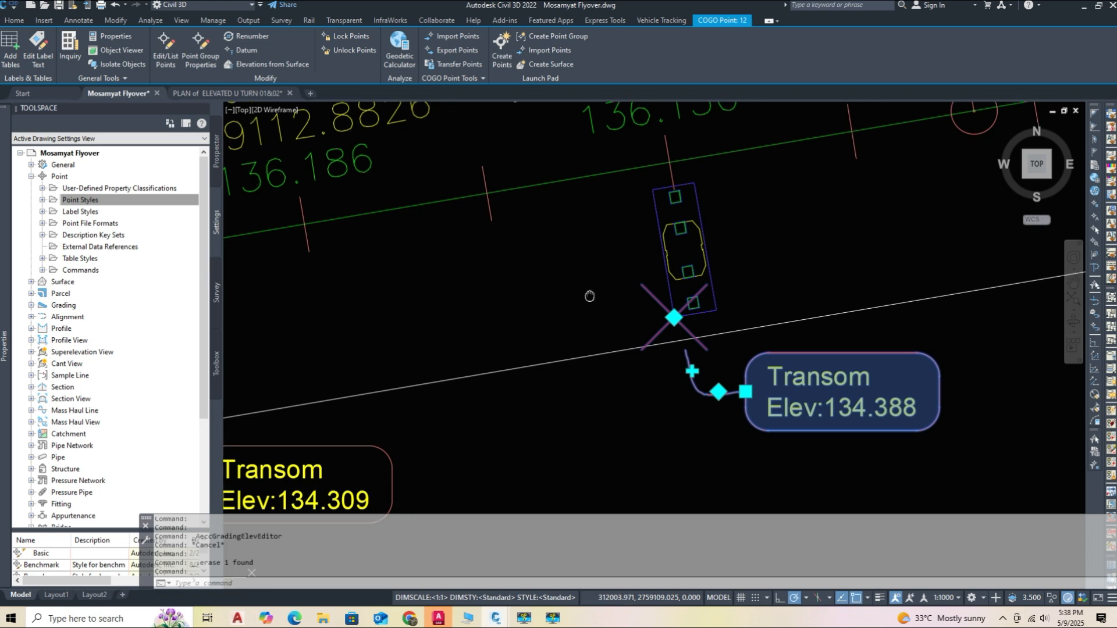
{"action": "type", "text": "co"}
{"action": "key", "text": "Return"}
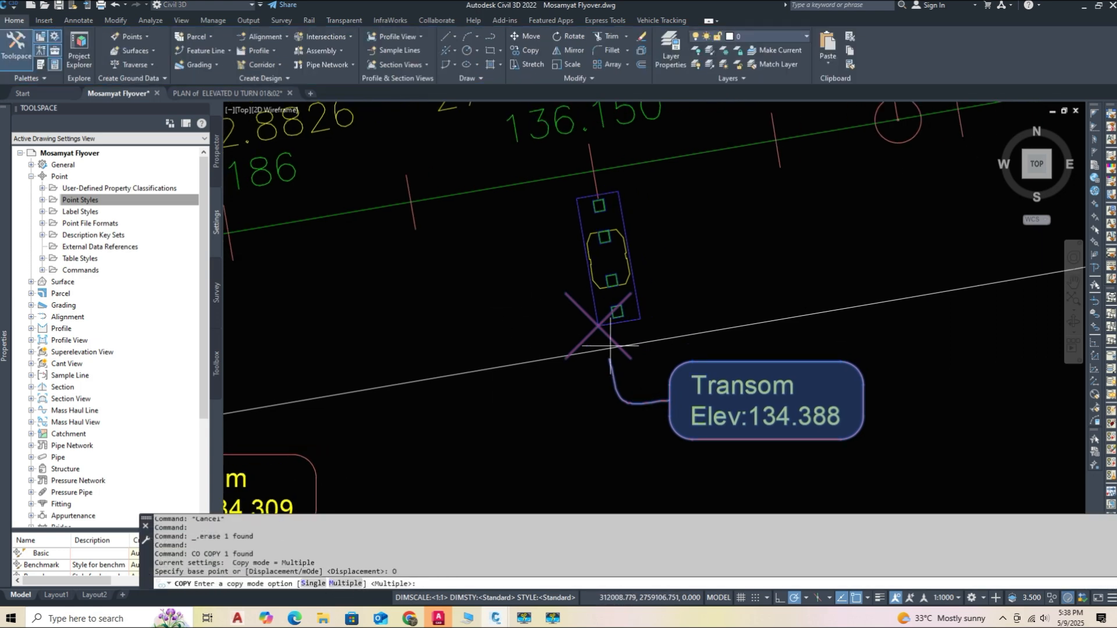
{"action": "left_click", "coordinate": [343, 582]}
{"action": "left_click", "coordinate": [597, 325]}
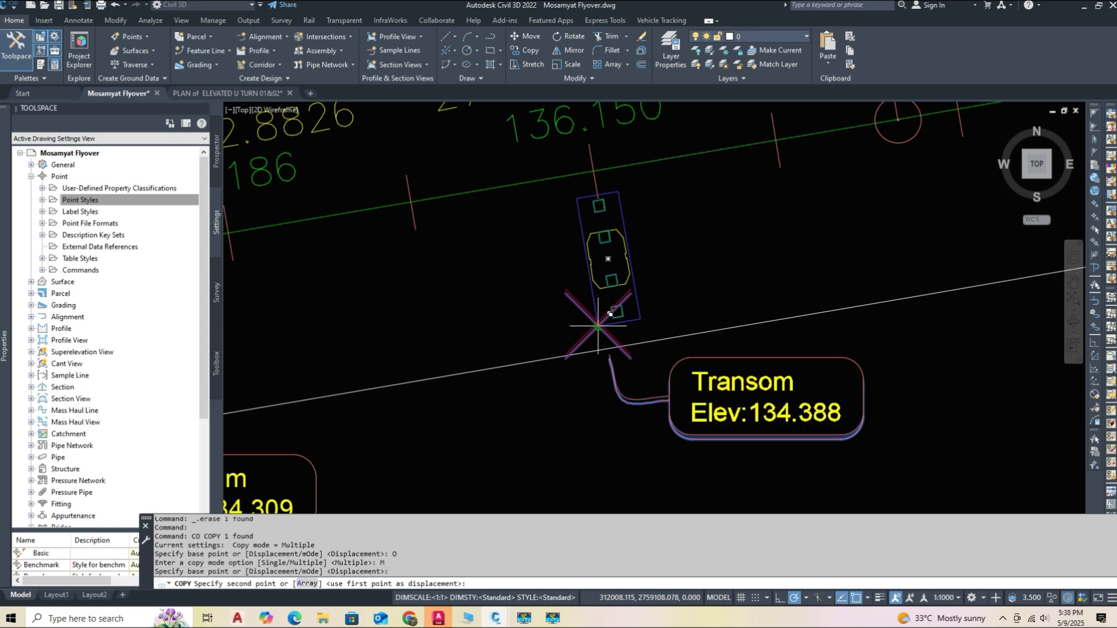
{"action": "scroll", "coordinate": [591, 367], "scroll_direction": "down", "scroll_amount": 3}
{"action": "scroll", "coordinate": [902, 297], "scroll_direction": "up", "scroll_amount": 4}
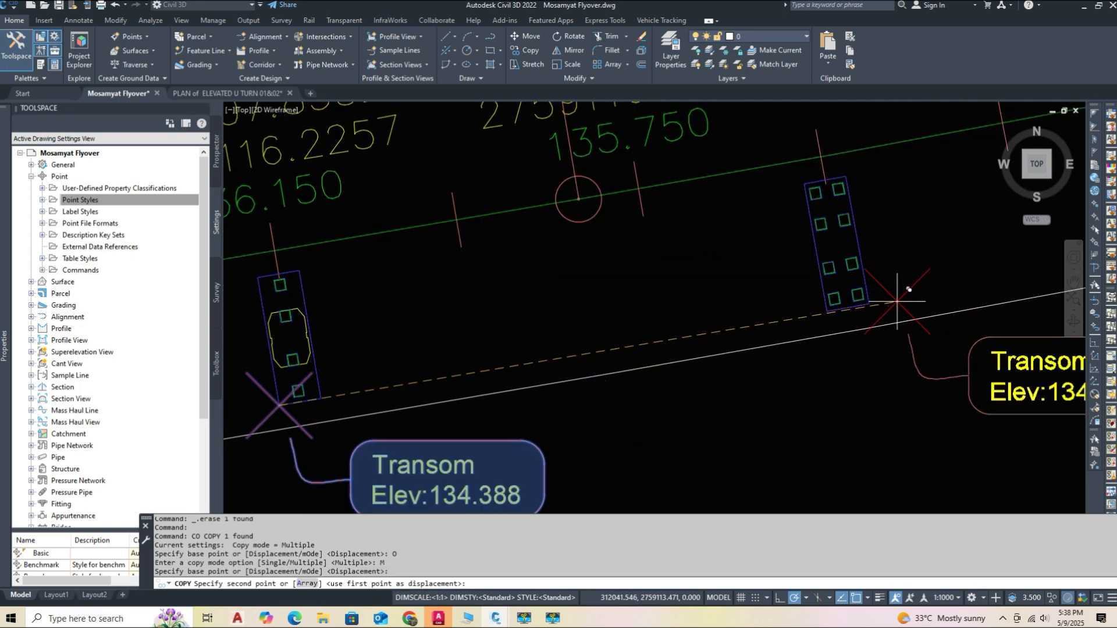
{"action": "scroll", "coordinate": [798, 316], "scroll_direction": "down", "scroll_amount": 2}
{"action": "left_click", "coordinate": [798, 316]}
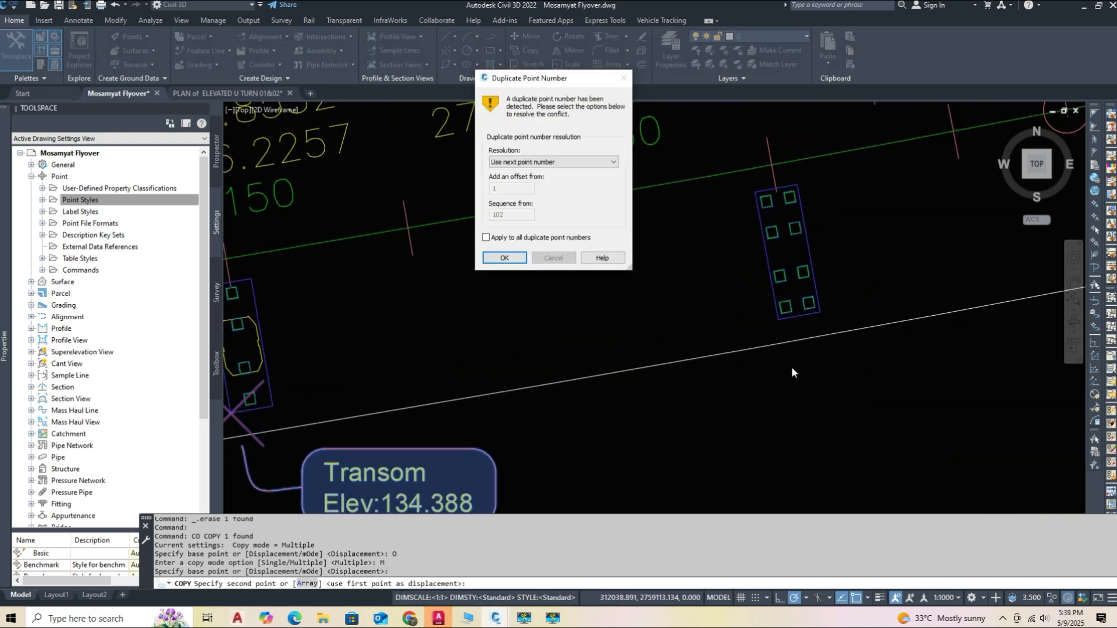
{"action": "left_click", "coordinate": [501, 257]}
{"action": "scroll", "coordinate": [698, 361], "scroll_direction": "down", "scroll_amount": 2}
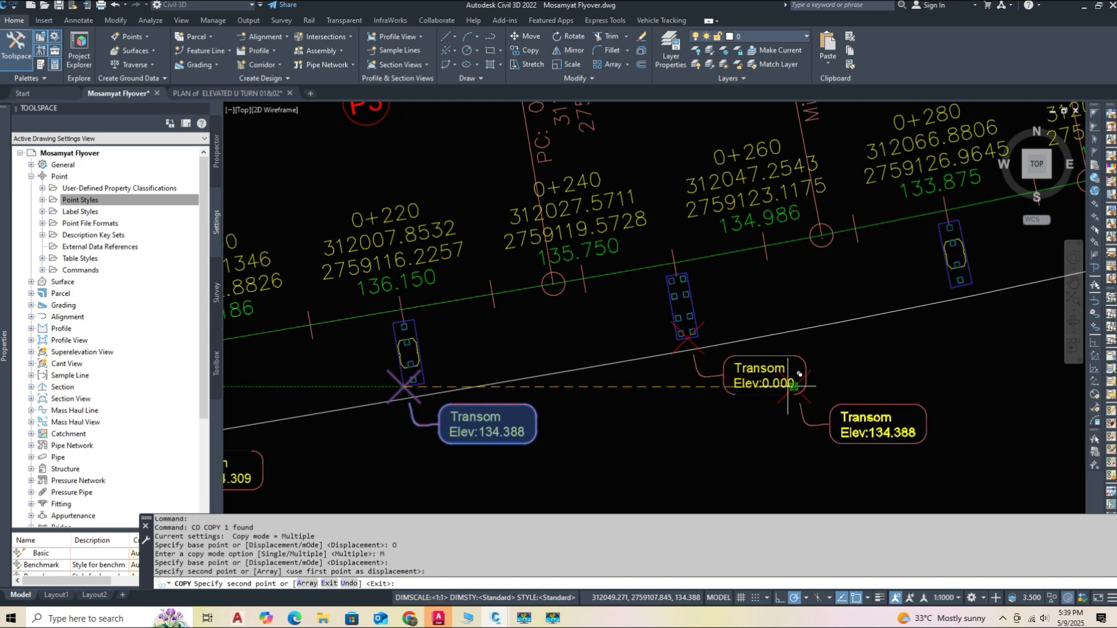
- Try placing another Transom copy at pier P5's lower-right corner, finish copying and regenerate the drawing
{"action": "scroll", "coordinate": [966, 276], "scroll_direction": "up", "scroll_amount": 3}
{"action": "left_click", "coordinate": [969, 278]}
{"action": "scroll", "coordinate": [741, 341], "scroll_direction": "down", "scroll_amount": 3}
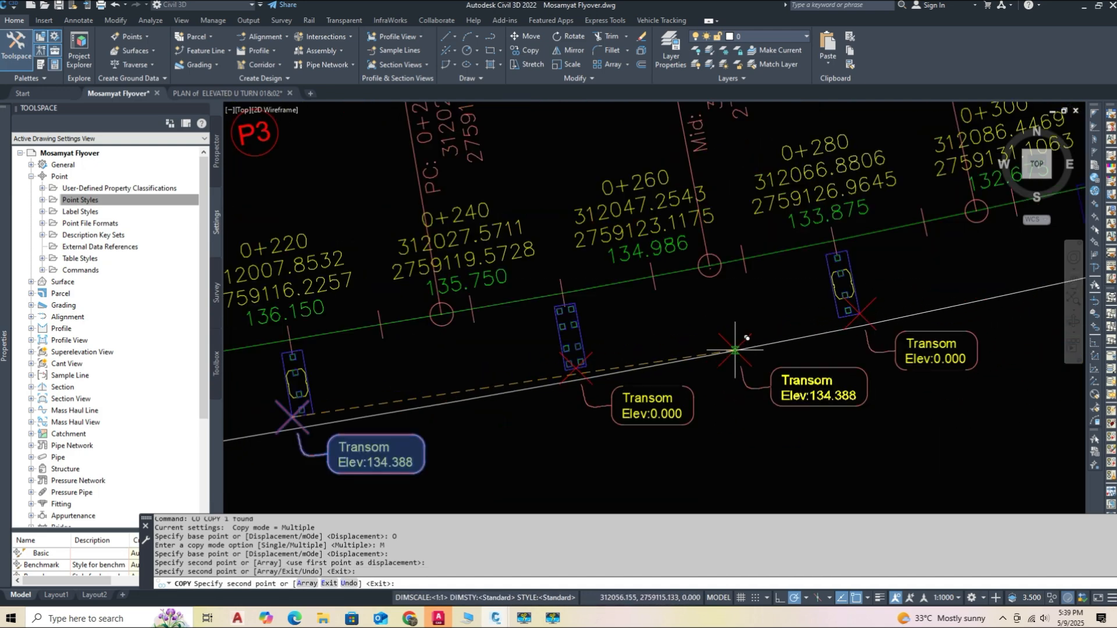
{"action": "scroll", "coordinate": [731, 385], "scroll_direction": "down", "scroll_amount": 3}
{"action": "key", "text": "space"}
{"action": "scroll", "coordinate": [638, 398], "scroll_direction": "up", "scroll_amount": 6}
{"action": "type", "text": "re"}
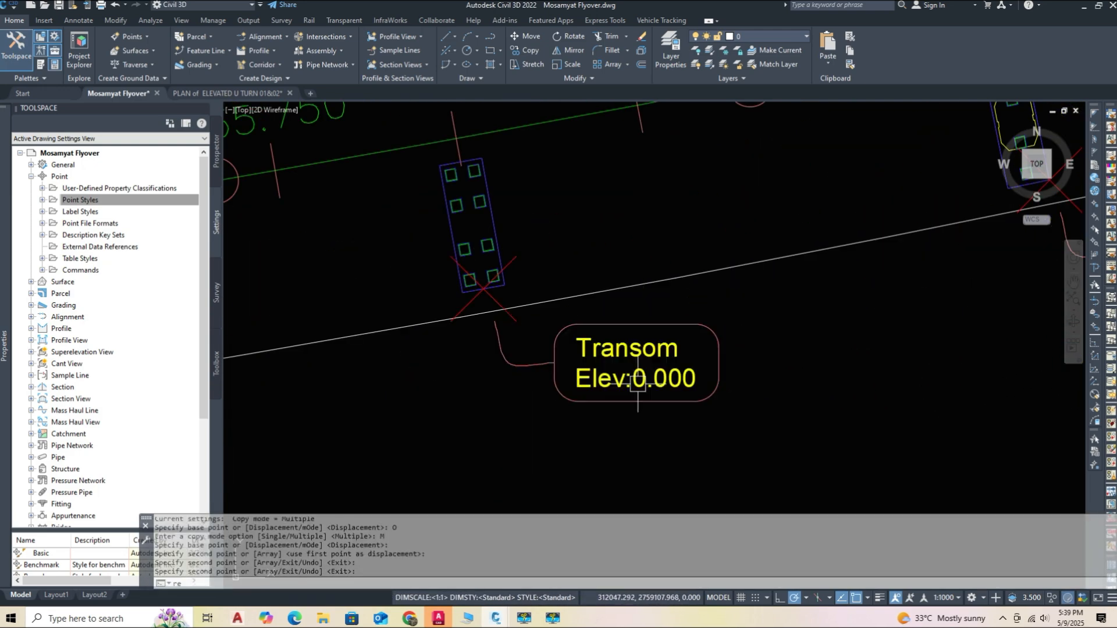
{"action": "key", "text": "space"}
- Delete all Transom points along the flyover from abutment AB1 to abutment AB2
{"action": "scroll", "coordinate": [704, 367], "scroll_direction": "down", "scroll_amount": 5}
{"action": "scroll", "coordinate": [704, 372], "scroll_direction": "up", "scroll_amount": 3}
{"action": "scroll", "coordinate": [661, 387], "scroll_direction": "down", "scroll_amount": 3}
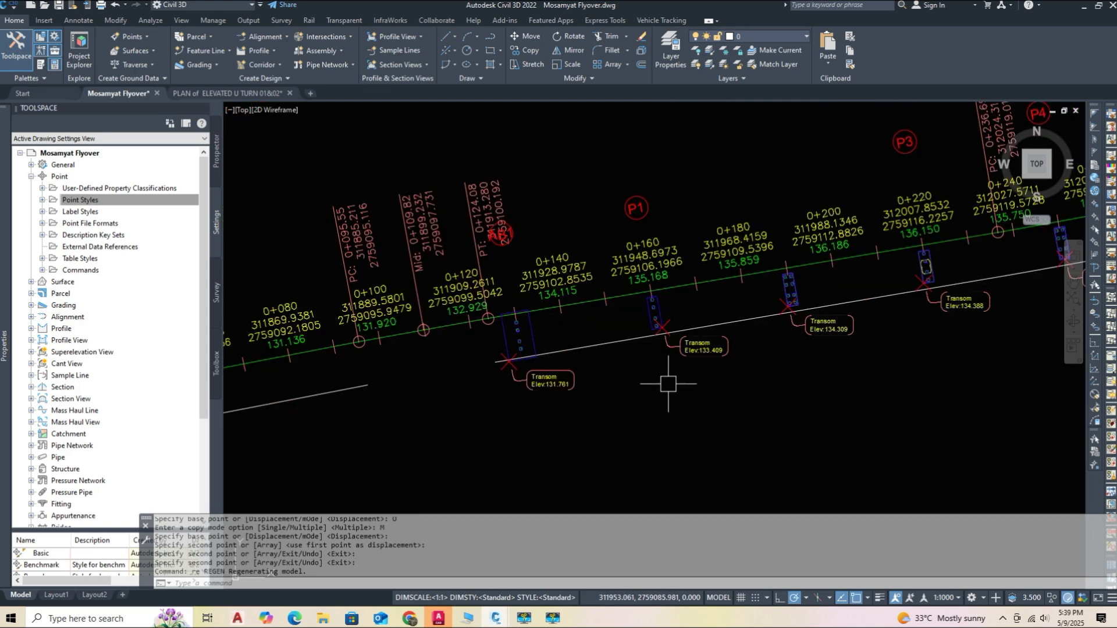
{"action": "scroll", "coordinate": [1046, 291], "scroll_direction": "up", "scroll_amount": 3}
{"action": "middle_click_drag", "start_coordinate": [1046, 291], "coordinate": [833, 319]}
{"action": "middle_click_drag", "start_coordinate": [244, 462], "coordinate": [946, 363]}
{"action": "left_click", "coordinate": [669, 431]}
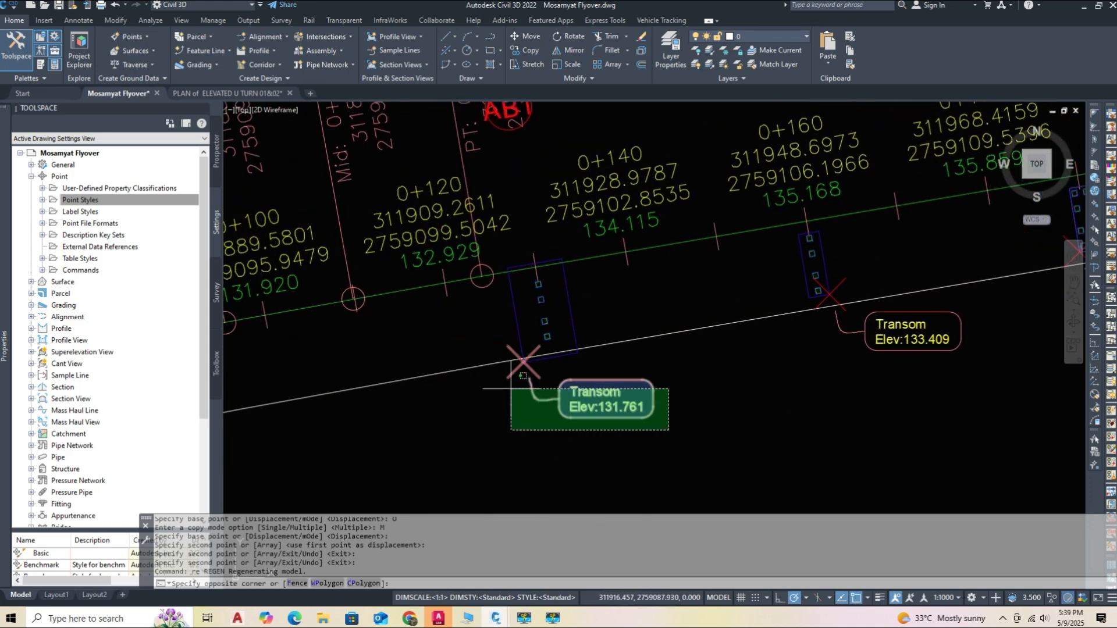
{"action": "left_click", "coordinate": [511, 372]}
{"action": "middle_click_drag", "start_coordinate": [800, 385], "coordinate": [473, 417]}
{"action": "left_click", "coordinate": [649, 412]}
{"action": "left_click", "coordinate": [502, 329]}
{"action": "left_click", "coordinate": [884, 376]}
{"action": "left_click", "coordinate": [752, 300]}
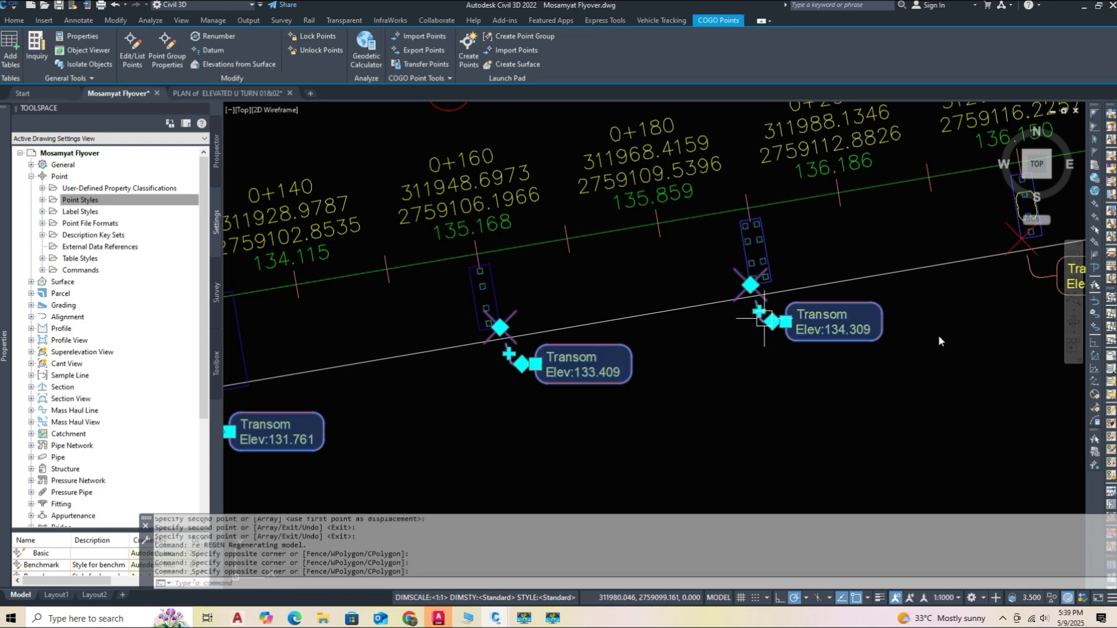
{"action": "middle_click_drag", "start_coordinate": [940, 339], "coordinate": [476, 433]}
{"action": "left_click", "coordinate": [664, 421]}
{"action": "left_click", "coordinate": [578, 368]}
{"action": "middle_click_drag", "start_coordinate": [996, 364], "coordinate": [691, 419]}
{"action": "left_click", "coordinate": [691, 419]}
{"action": "left_click", "coordinate": [583, 363]}
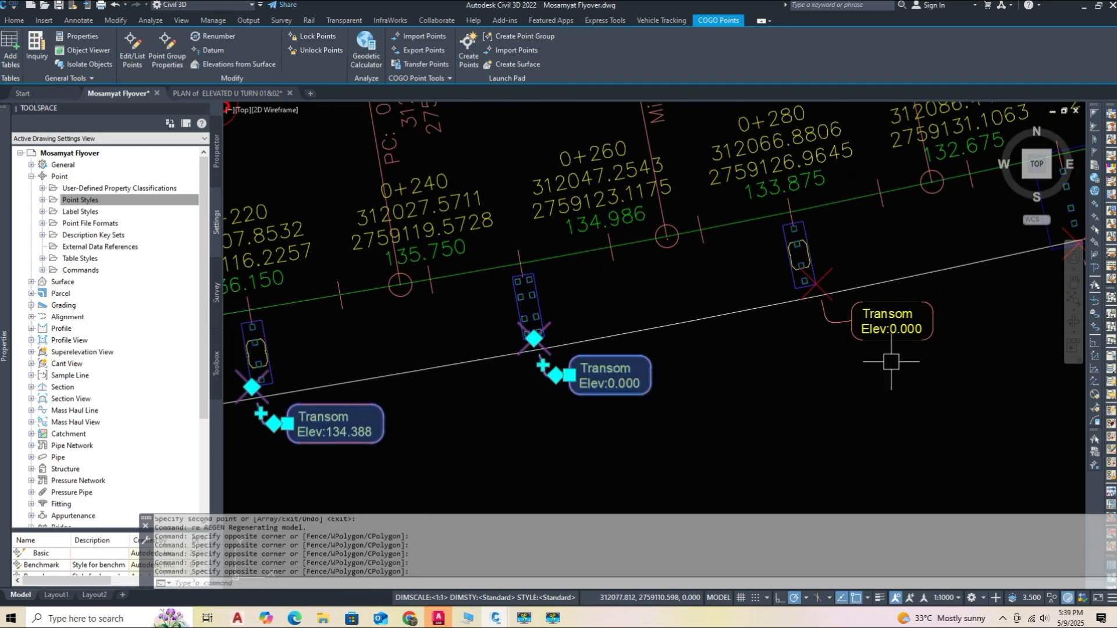
{"action": "left_click", "coordinate": [892, 364]}
{"action": "left_click", "coordinate": [838, 321]}
{"action": "scroll", "coordinate": [1001, 308], "scroll_direction": "up", "scroll_amount": 3}
{"action": "middle_click_drag", "start_coordinate": [1001, 309], "coordinate": [691, 366]}
{"action": "left_click", "coordinate": [972, 366]}
{"action": "left_click", "coordinate": [851, 316]}
{"action": "key", "text": "Delete"}
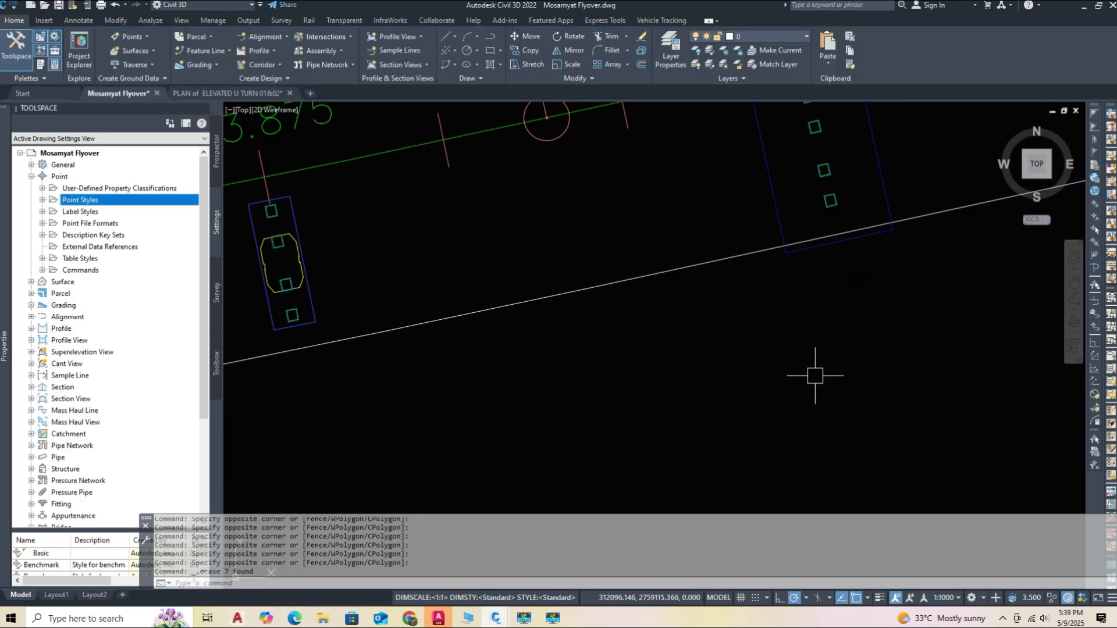
- Place a plain AutoCAD point at the lower-right corner of abutment AB1's transom outline using the POINT command
{"action": "scroll", "coordinate": [815, 377], "scroll_direction": "down", "scroll_amount": 6}
{"action": "middle_click_drag", "start_coordinate": [448, 454], "coordinate": [851, 350]}
{"action": "scroll", "coordinate": [434, 394], "scroll_direction": "up", "scroll_amount": 3}
{"action": "middle_click_drag", "start_coordinate": [434, 394], "coordinate": [661, 449]}
{"action": "scroll", "coordinate": [580, 416], "scroll_direction": "up", "scroll_amount": 3}
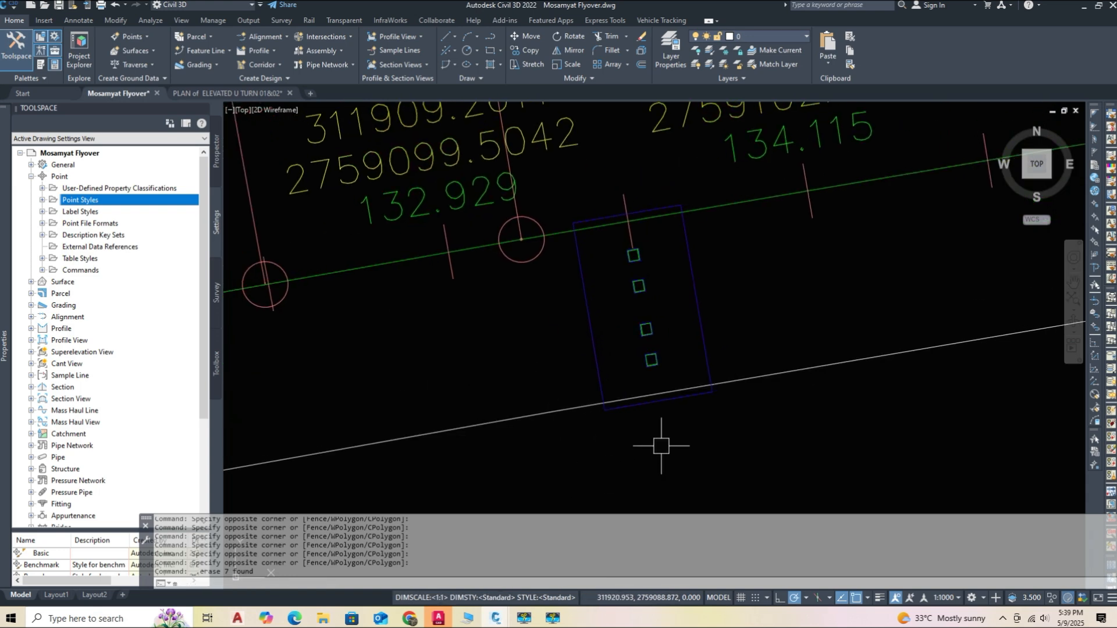
{"action": "left_click", "coordinate": [78, 21]}
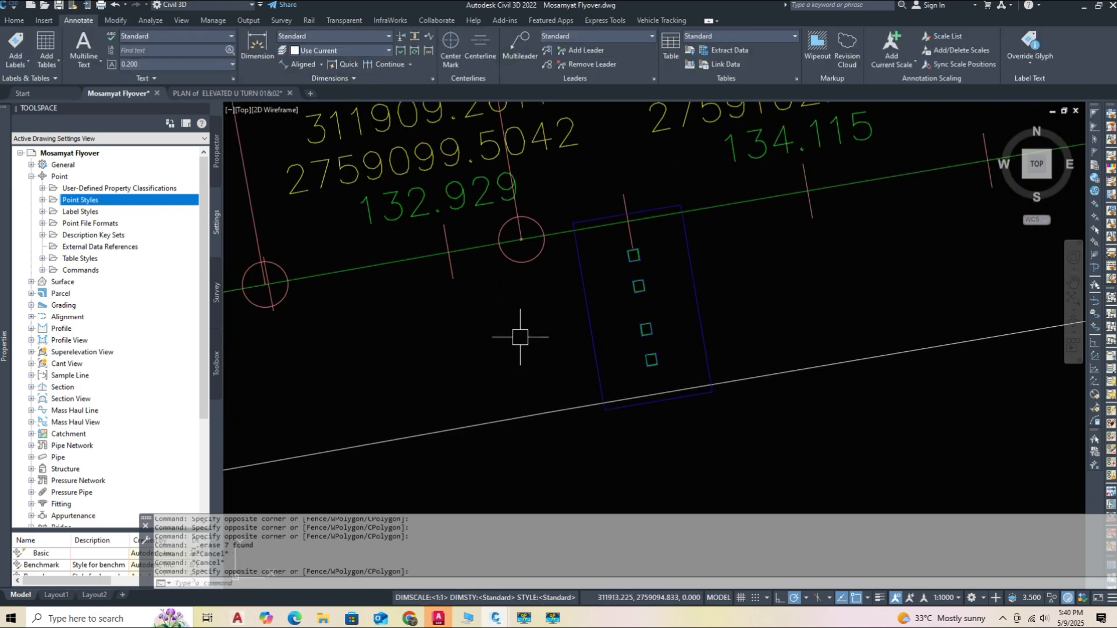
{"action": "type", "text": "POINT"}
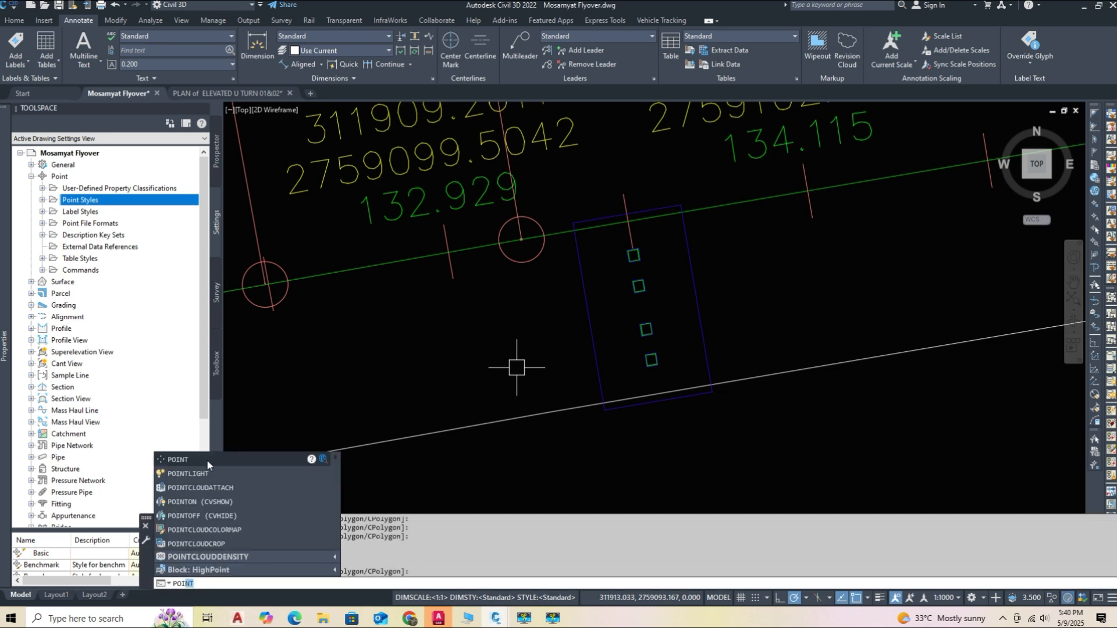
{"action": "left_click", "coordinate": [205, 462]}
{"action": "left_click", "coordinate": [713, 392]}
{"action": "key", "text": "Return"}
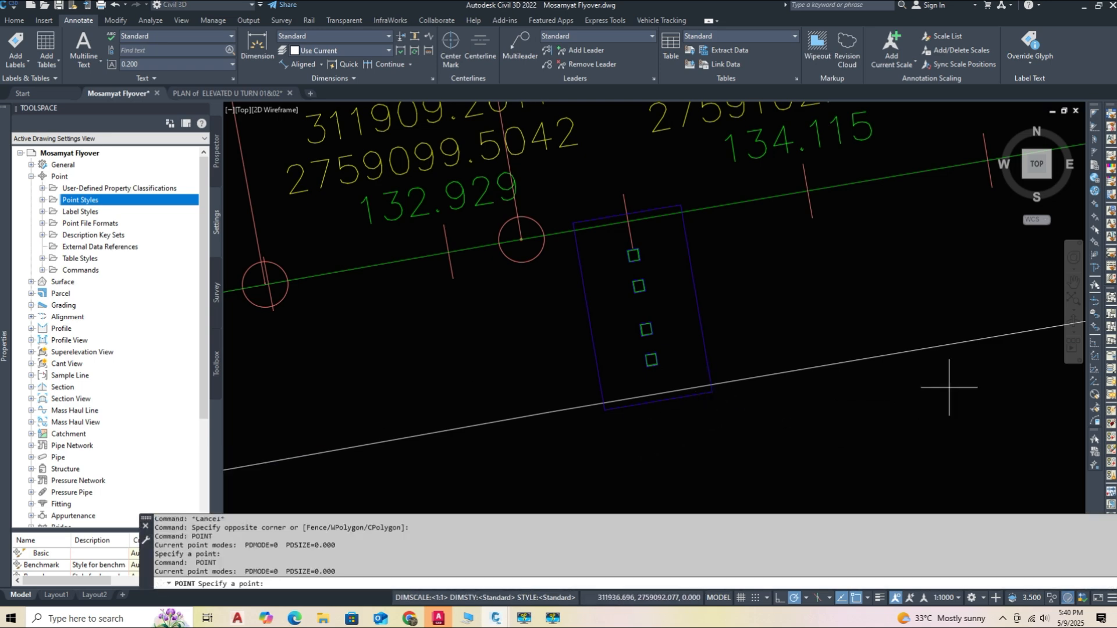
- Place points at the lower-right corners of piers P1 and P3 and on pier P2's lower edge
{"action": "middle_click_drag", "start_coordinate": [879, 394], "coordinate": [499, 449]}
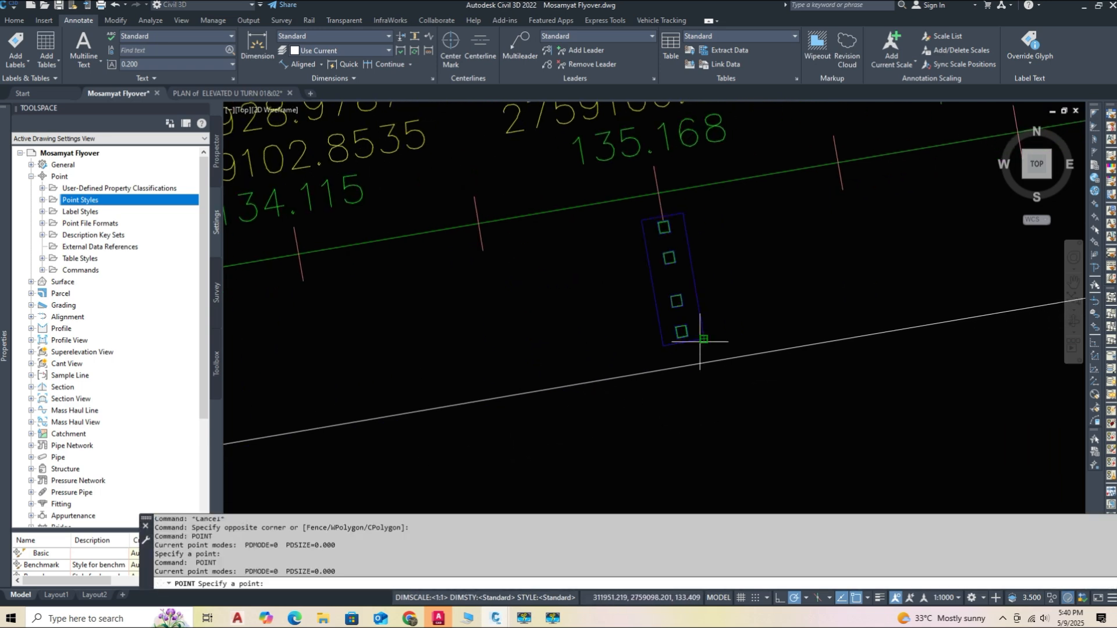
{"action": "left_click", "coordinate": [700, 342]}
{"action": "scroll", "coordinate": [587, 419], "scroll_direction": "down", "scroll_amount": 3}
{"action": "scroll", "coordinate": [803, 371], "scroll_direction": "up", "scroll_amount": 3}
{"action": "key", "text": "Return"}
{"action": "left_click", "coordinate": [602, 400]}
{"action": "middle_click_drag", "start_coordinate": [850, 426], "coordinate": [439, 474]}
{"action": "key", "text": "Return"}
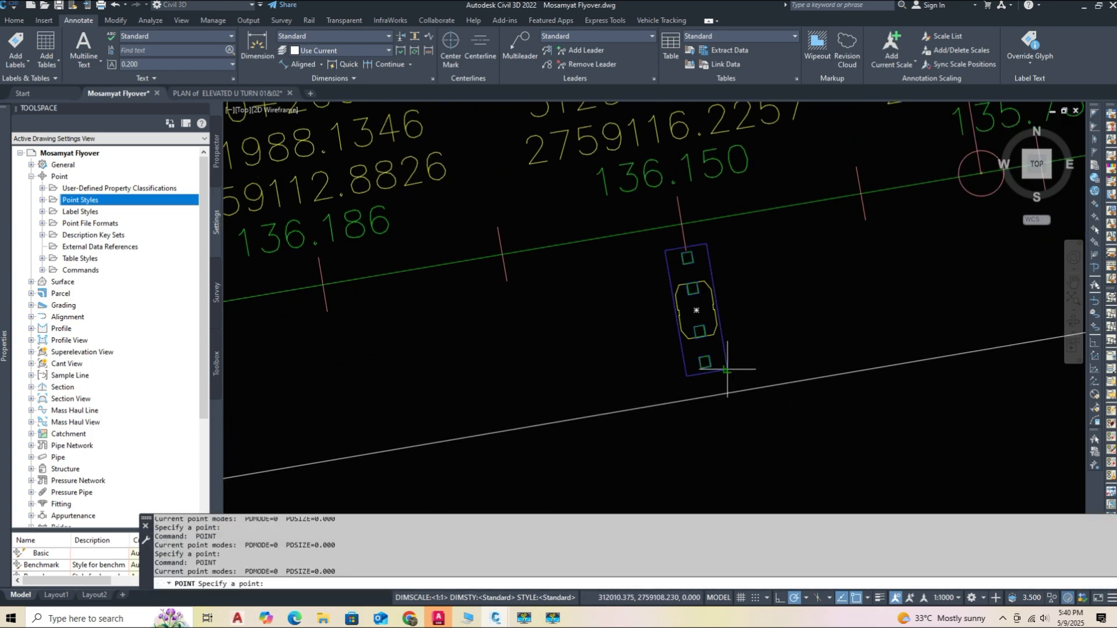
{"action": "left_click", "coordinate": [727, 369]}
- Place points on pier P4's lower edge and at the lower-right corners of pier P5 and abutment AB2
{"action": "scroll", "coordinate": [698, 378], "scroll_direction": "down", "scroll_amount": 2}
{"action": "scroll", "coordinate": [656, 394], "scroll_direction": "up", "scroll_amount": 3}
{"action": "scroll", "coordinate": [691, 429], "scroll_direction": "down", "scroll_amount": 5}
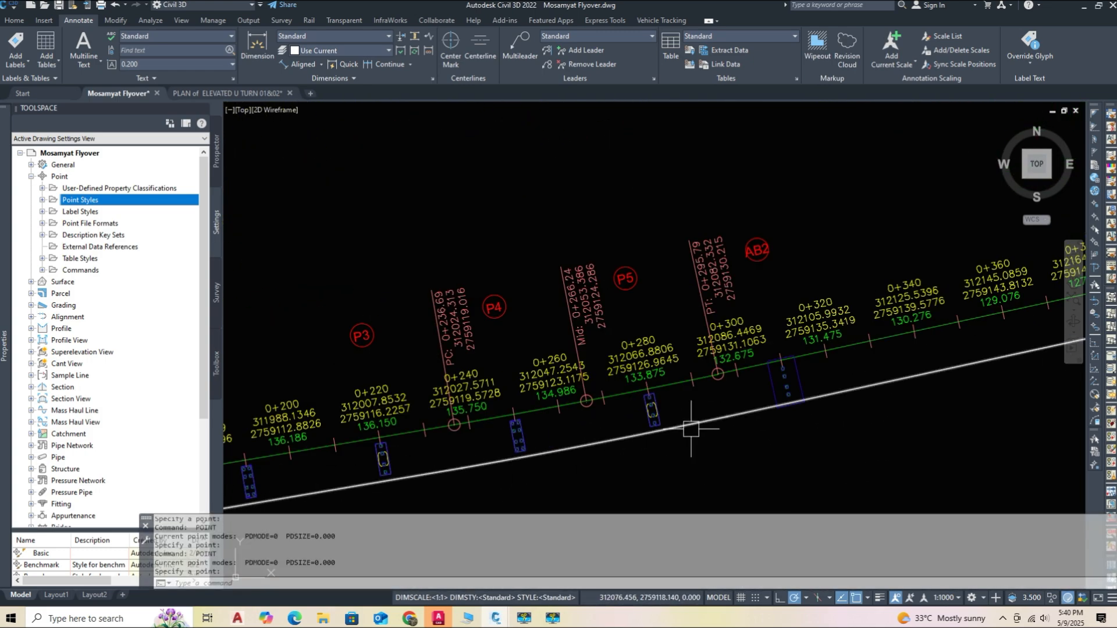
{"action": "scroll", "coordinate": [691, 429], "scroll_direction": "up", "scroll_amount": 5}
{"action": "scroll", "coordinate": [571, 412], "scroll_direction": "down", "scroll_amount": 5}
{"action": "scroll", "coordinate": [702, 392], "scroll_direction": "up", "scroll_amount": 5}
{"action": "key", "text": "Return"}
{"action": "left_click", "coordinate": [748, 379]}
- Set the drawing's point style to the X marker with DDPTYPE
{"action": "scroll", "coordinate": [844, 396], "scroll_direction": "down", "scroll_amount": 9}
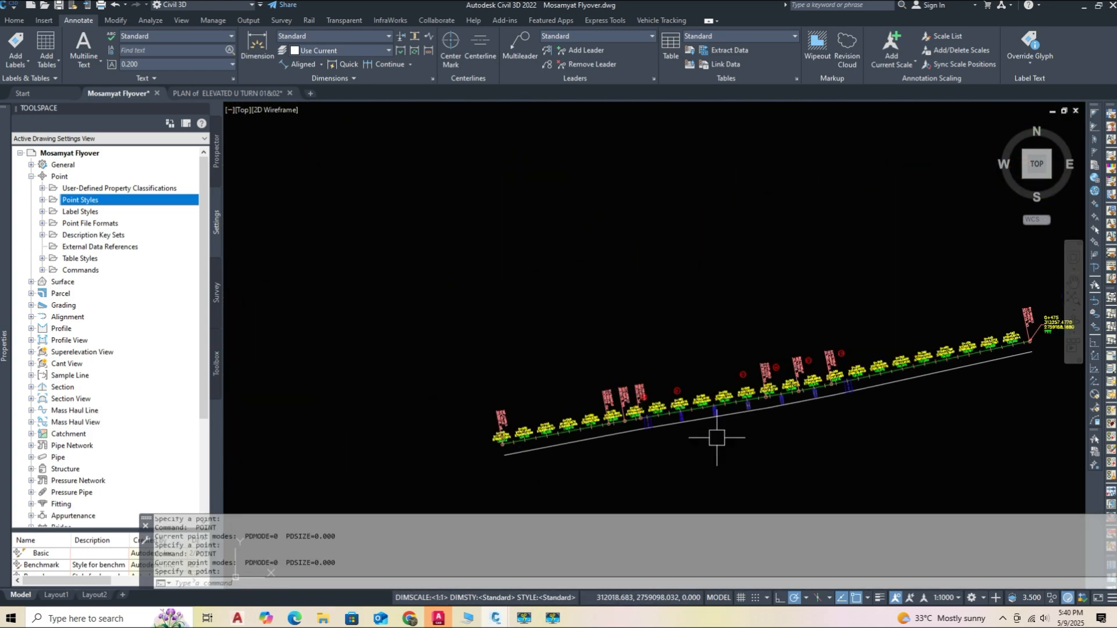
{"action": "scroll", "coordinate": [717, 438], "scroll_direction": "up", "scroll_amount": 9}
{"action": "type", "text": "DD"}
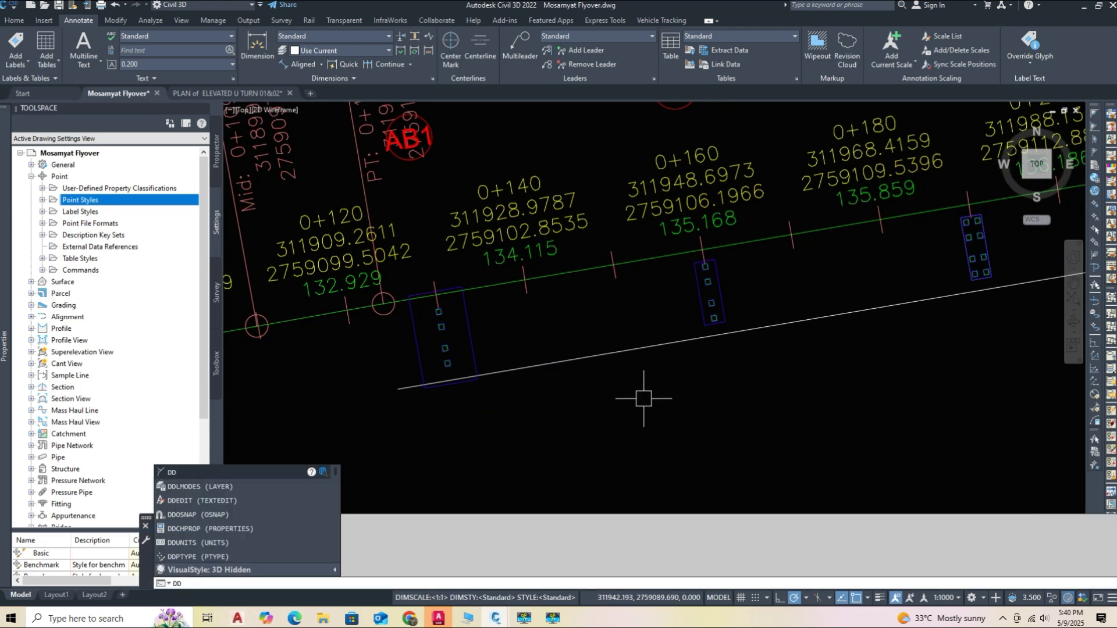
{"action": "type", "text": "PTYPE"}
{"action": "key", "text": "Return"}
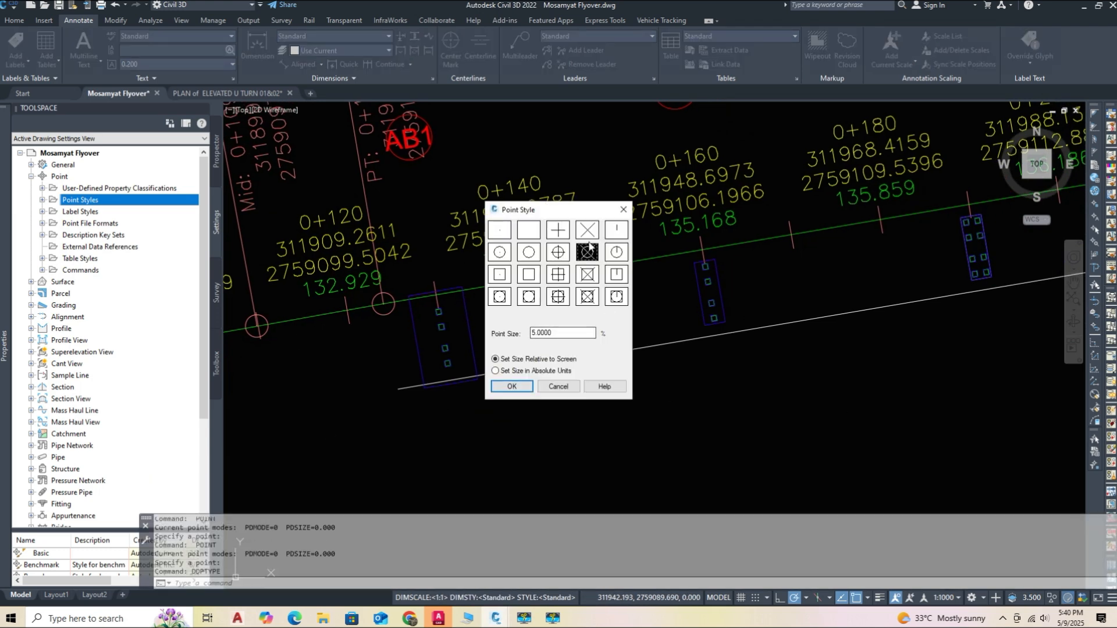
{"action": "left_click", "coordinate": [588, 231]}
{"action": "left_click", "coordinate": [512, 386]}
- Check the elevations of the points at abutment AB1, pier P1 and pier P3 in their properties
{"action": "scroll", "coordinate": [478, 383], "scroll_direction": "up", "scroll_amount": 5}
{"action": "left_click", "coordinate": [494, 386]}
{"action": "mouse_move", "coordinate": [0, 328]}
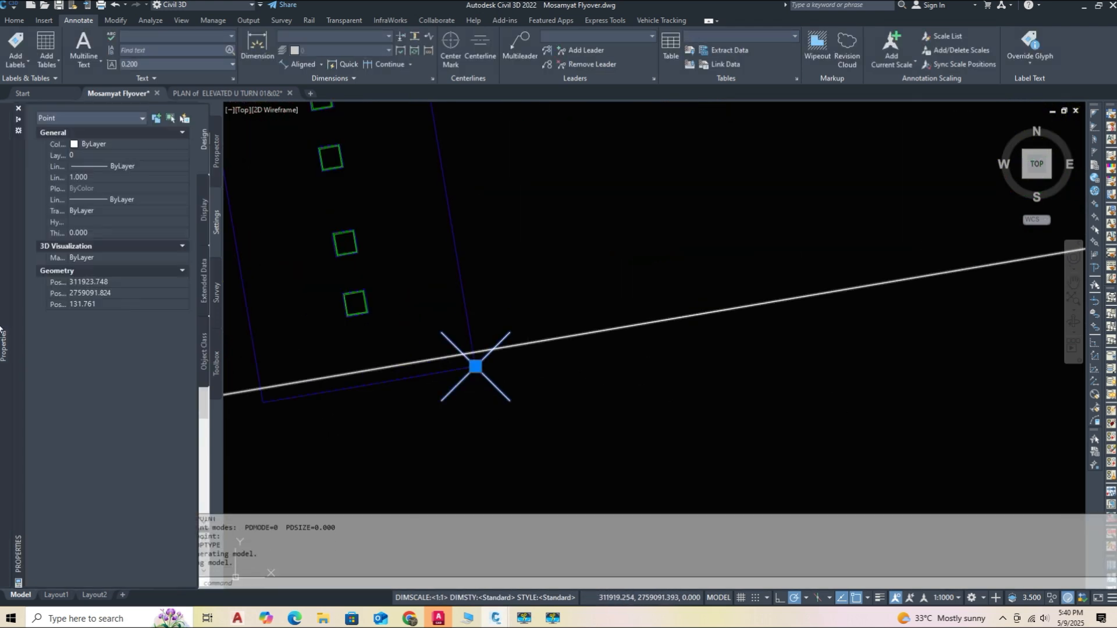
{"action": "scroll", "coordinate": [472, 400], "scroll_direction": "down", "scroll_amount": 3}
{"action": "key", "text": "Escape"}
{"action": "middle_click_drag", "start_coordinate": [1002, 275], "coordinate": [773, 276]}
{"action": "left_click", "coordinate": [749, 274]}
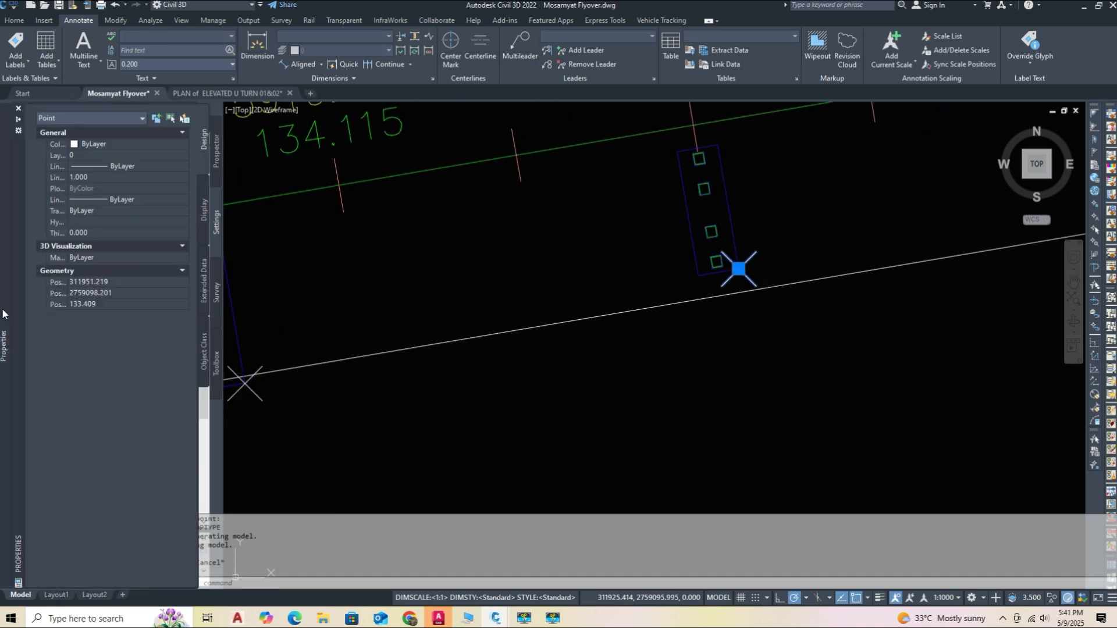
{"action": "scroll", "coordinate": [337, 381], "scroll_direction": "down", "scroll_amount": 6}
{"action": "scroll", "coordinate": [722, 326], "scroll_direction": "up", "scroll_amount": 6}
{"action": "left_click", "coordinate": [638, 244]}
{"action": "mouse_move", "coordinate": [123, 322]}
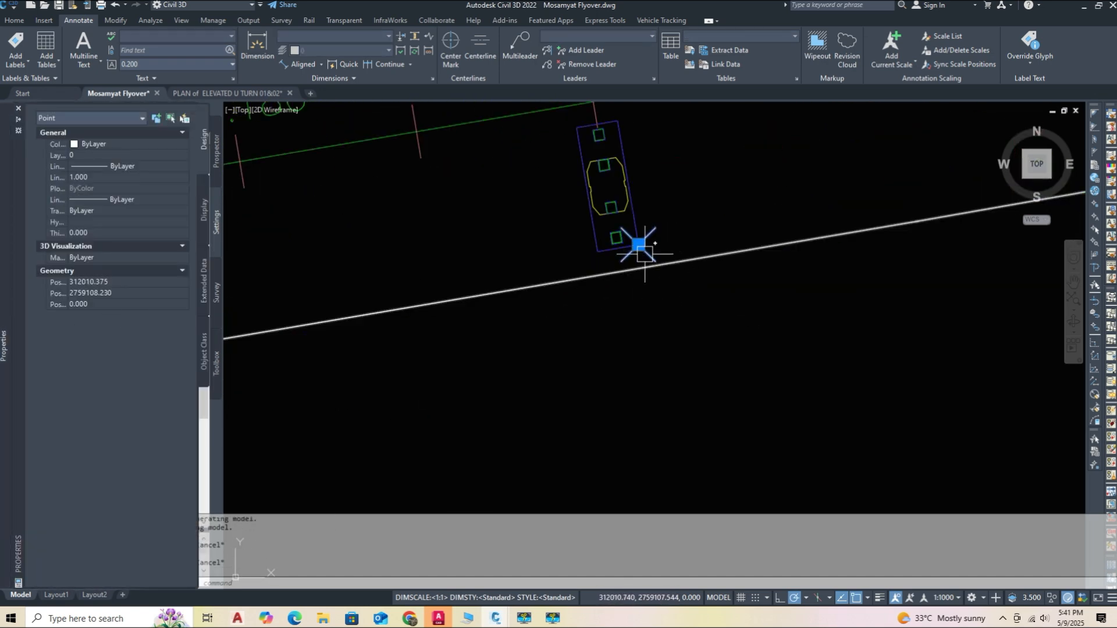
- Move pier P3's point onto the transom's lower edge, check its elevation, and shift it onto the right edge
{"action": "scroll", "coordinate": [644, 251], "scroll_direction": "up", "scroll_amount": 4}
{"action": "left_click", "coordinate": [633, 239]}
{"action": "left_click", "coordinate": [585, 247]}
{"action": "mouse_move", "coordinate": [4, 309]}
{"action": "left_click", "coordinate": [585, 248]}
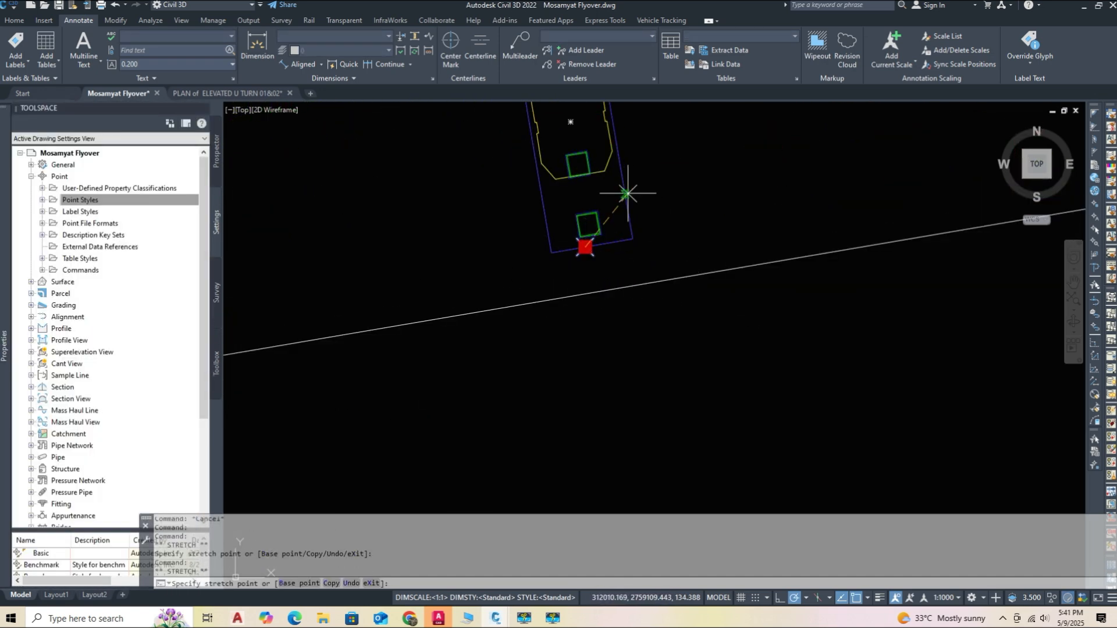
{"action": "left_click", "coordinate": [623, 192]}
- Try moving pier P4's point onto the transom's right edge and left edge, checking its elevation at each spot
{"action": "scroll", "coordinate": [480, 340], "scroll_direction": "down", "scroll_amount": 3}
{"action": "scroll", "coordinate": [803, 285], "scroll_direction": "up", "scroll_amount": 5}
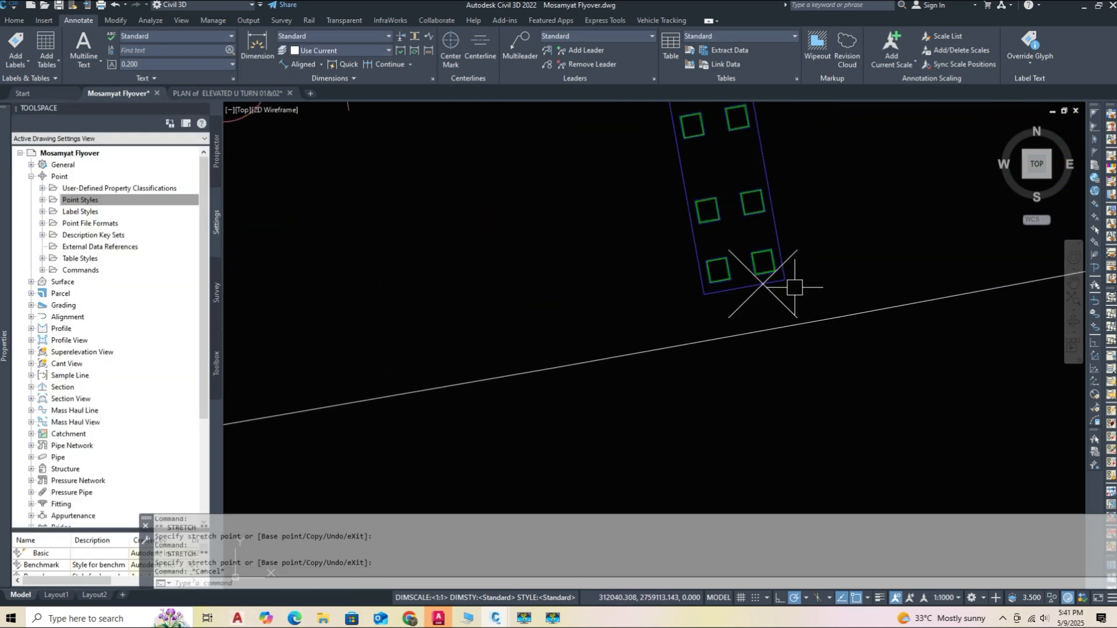
{"action": "left_click", "coordinate": [763, 284]}
{"action": "left_click", "coordinate": [763, 284]}
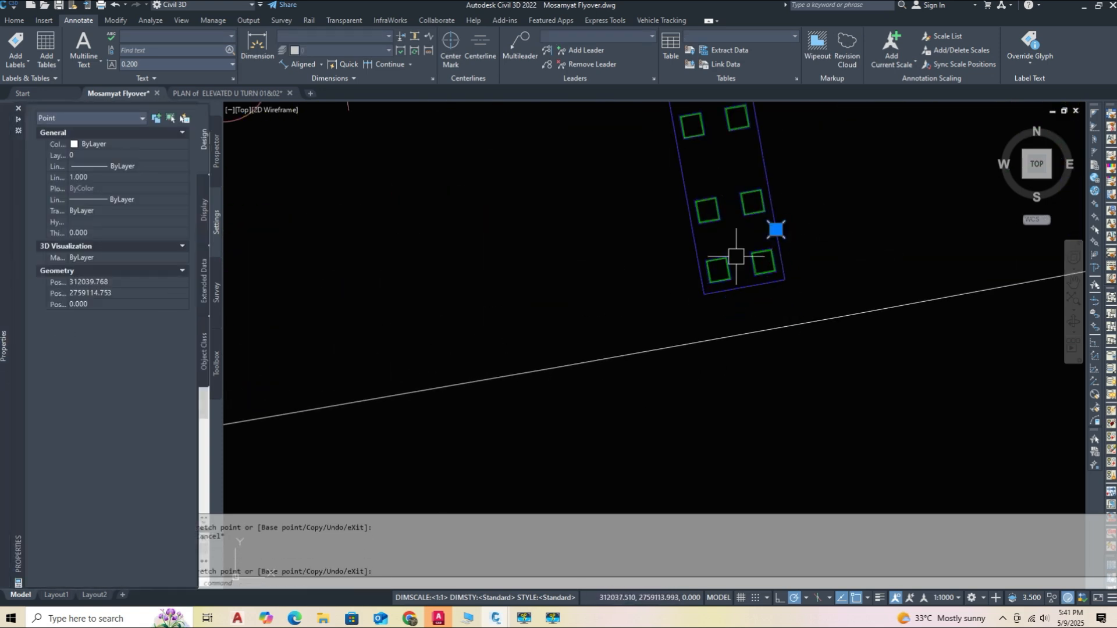
{"action": "left_click", "coordinate": [776, 230]}
{"action": "left_click", "coordinate": [695, 244]}
{"action": "mouse_move", "coordinate": [5, 344]}
- Move pier P4's point higher on the left edge, relocate it to the lower-right corner, and check its elevation
{"action": "left_click", "coordinate": [696, 244]}
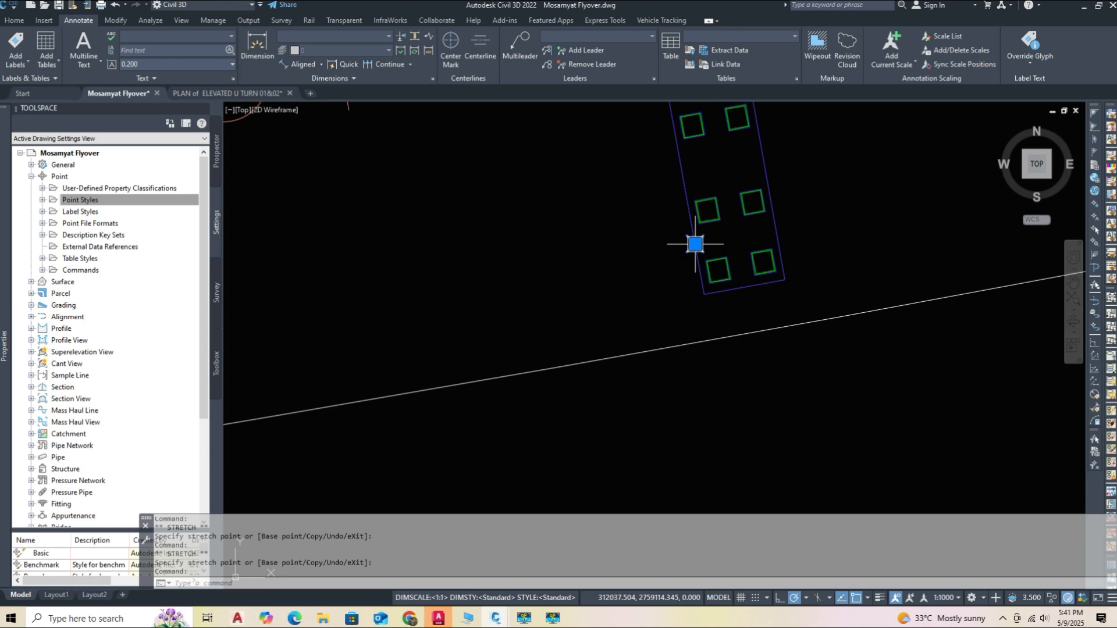
{"action": "left_click", "coordinate": [682, 171]}
{"action": "middle_click_drag", "start_coordinate": [695, 209], "coordinate": [534, 345]}
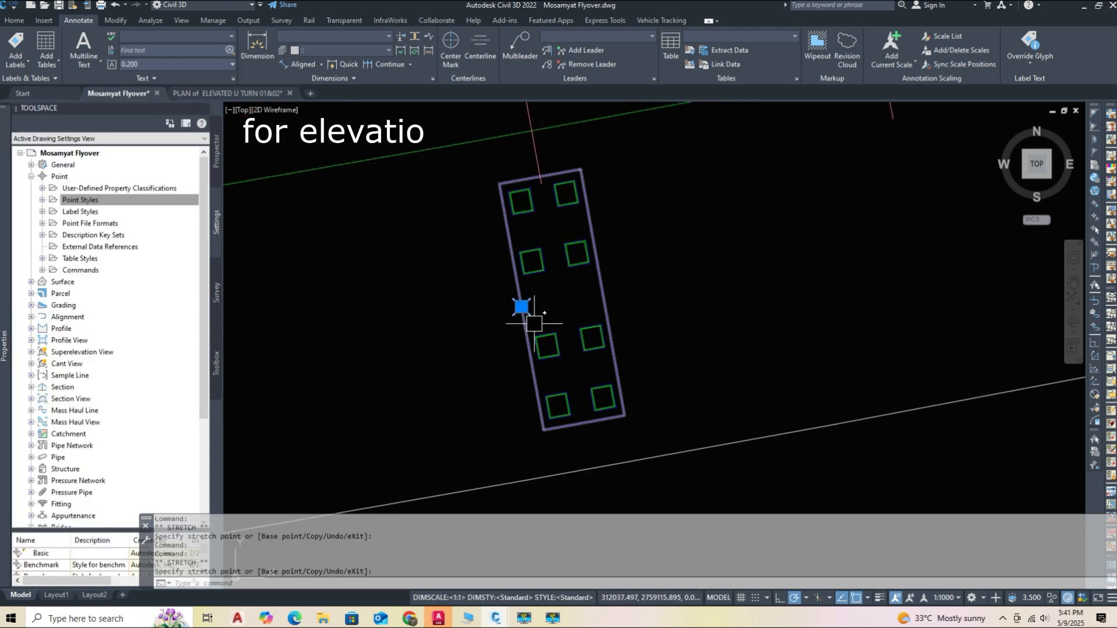
{"action": "left_click", "coordinate": [624, 416]}
{"action": "mouse_move", "coordinate": [4, 344]}
- Try moving the point at the pier near chainage 0+280 onto the transom's right and left edges, checking its elevation at each spot
{"action": "scroll", "coordinate": [458, 377], "scroll_direction": "down", "scroll_amount": 5}
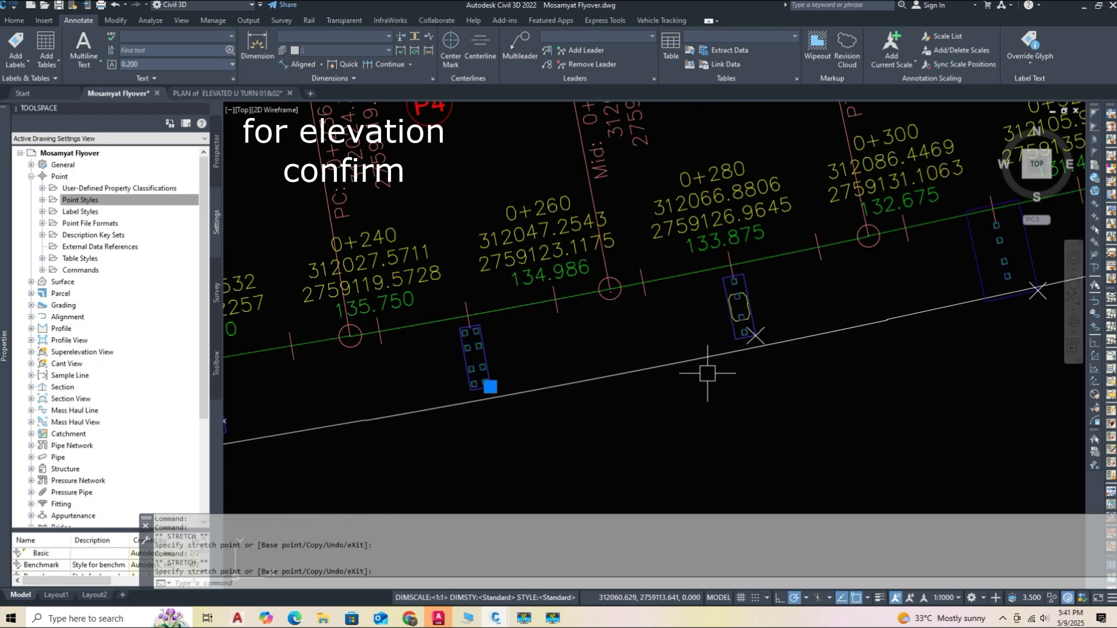
{"action": "scroll", "coordinate": [764, 342], "scroll_direction": "up", "scroll_amount": 5}
{"action": "key", "text": "Escape"}
{"action": "left_click", "coordinate": [738, 307]}
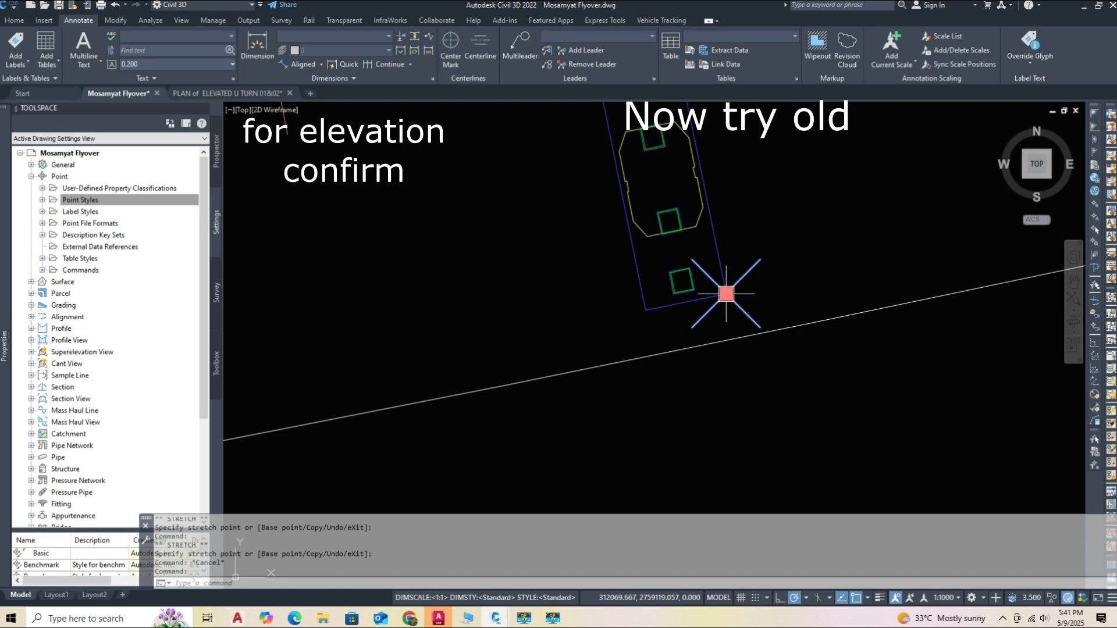
{"action": "left_click", "coordinate": [727, 294]}
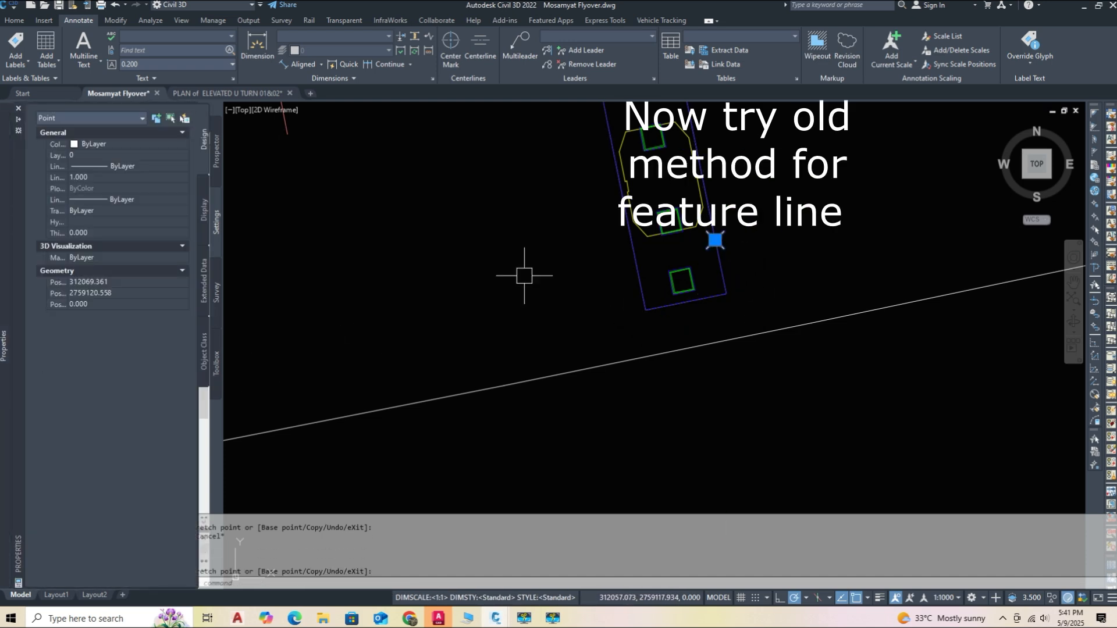
{"action": "left_click", "coordinate": [646, 310]}
{"action": "left_click", "coordinate": [646, 310]}
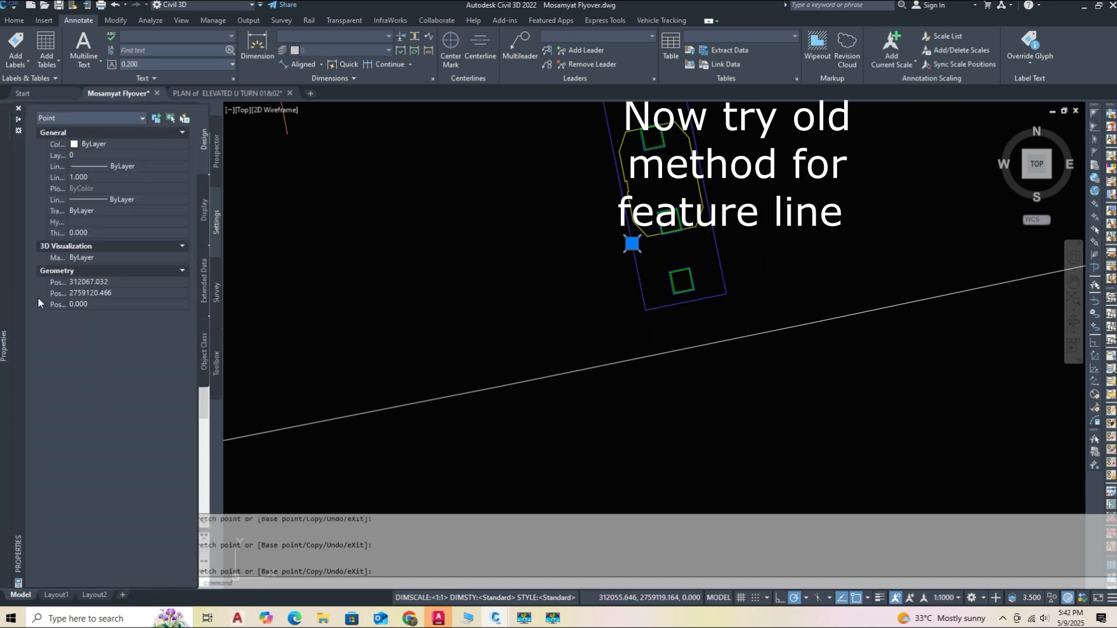
- Move the 0+280 pier's point along the transom's lower edge to its lower-right corner and up onto the right edge
{"action": "left_click", "coordinate": [686, 302]}
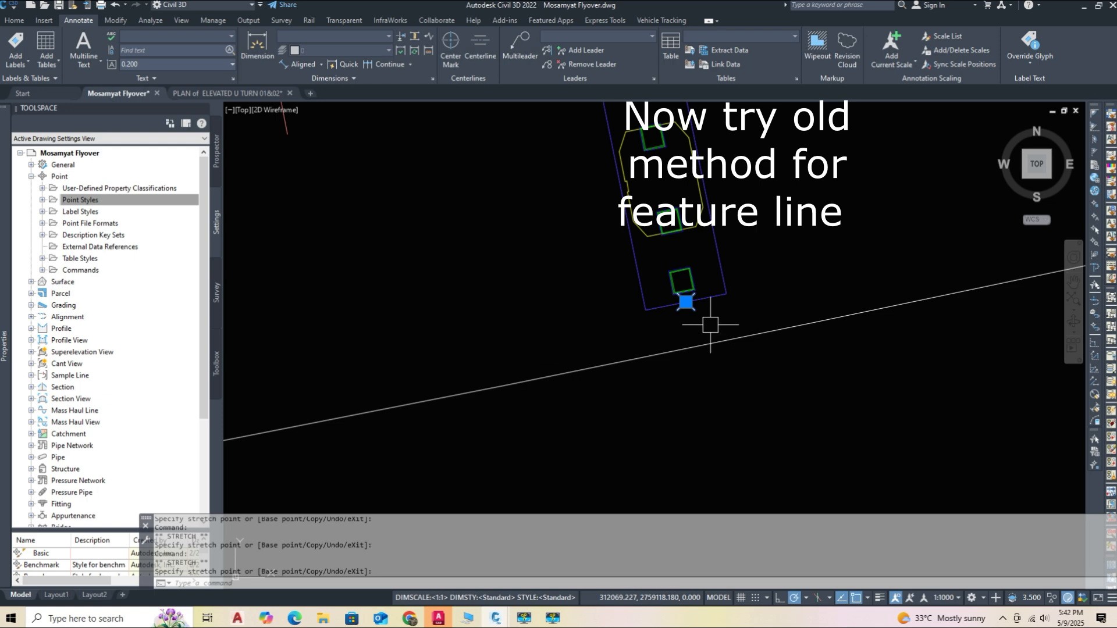
{"action": "scroll", "coordinate": [751, 291], "scroll_direction": "up", "scroll_amount": 3}
{"action": "left_click", "coordinate": [619, 313]}
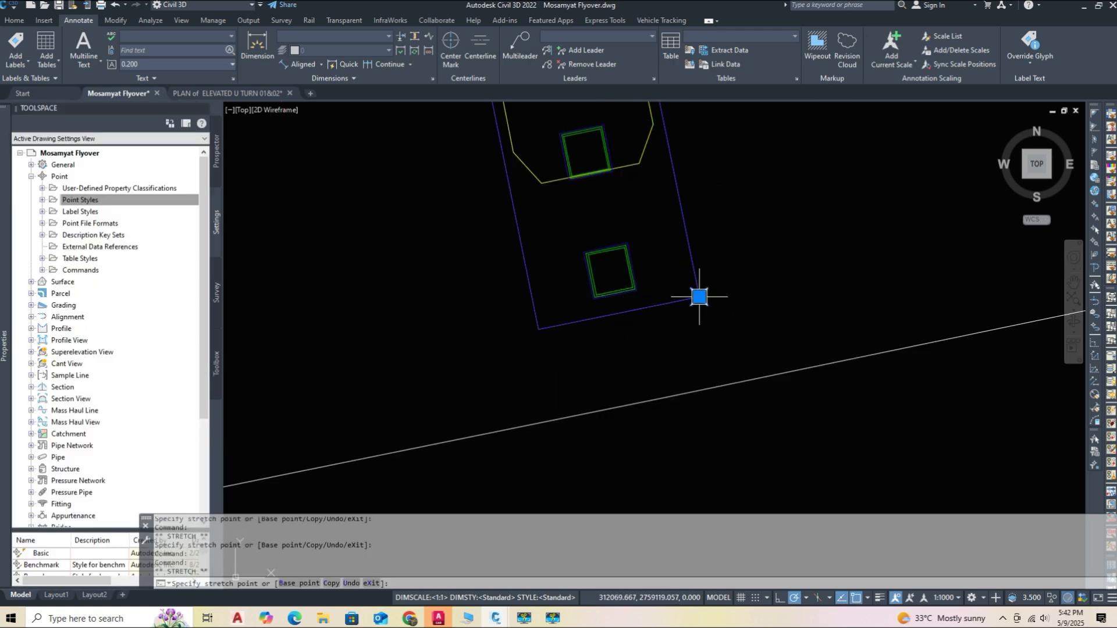
{"action": "left_click", "coordinate": [699, 297]}
{"action": "middle_click_drag", "start_coordinate": [609, 309], "coordinate": [617, 372]}
{"action": "left_click", "coordinate": [707, 360]}
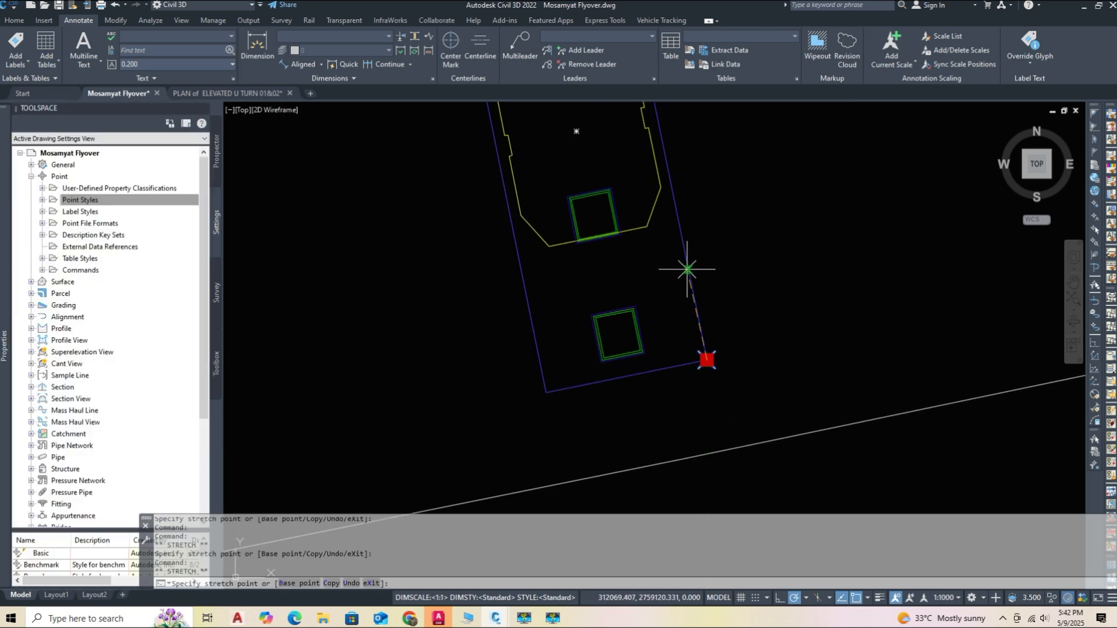
{"action": "left_click", "coordinate": [687, 270]}
{"action": "scroll", "coordinate": [605, 373], "scroll_direction": "down", "scroll_amount": 6}
{"action": "key", "text": "Escape"}
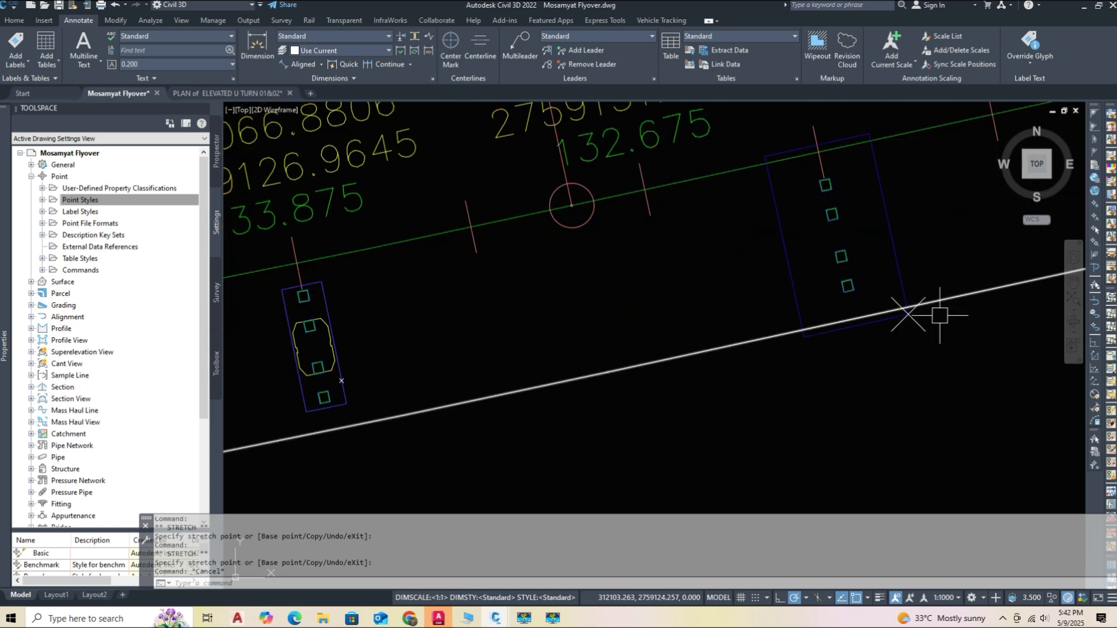
- Place a multileader from the point at abutment AB1's lower-right transom corner, landing below and to the right of it
{"action": "double_click", "coordinate": [909, 314]}
{"action": "scroll", "coordinate": [747, 400], "scroll_direction": "down", "scroll_amount": 6}
{"action": "middle_click_drag", "start_coordinate": [325, 494], "coordinate": [745, 355]}
{"action": "scroll", "coordinate": [414, 399], "scroll_direction": "up", "scroll_amount": 6}
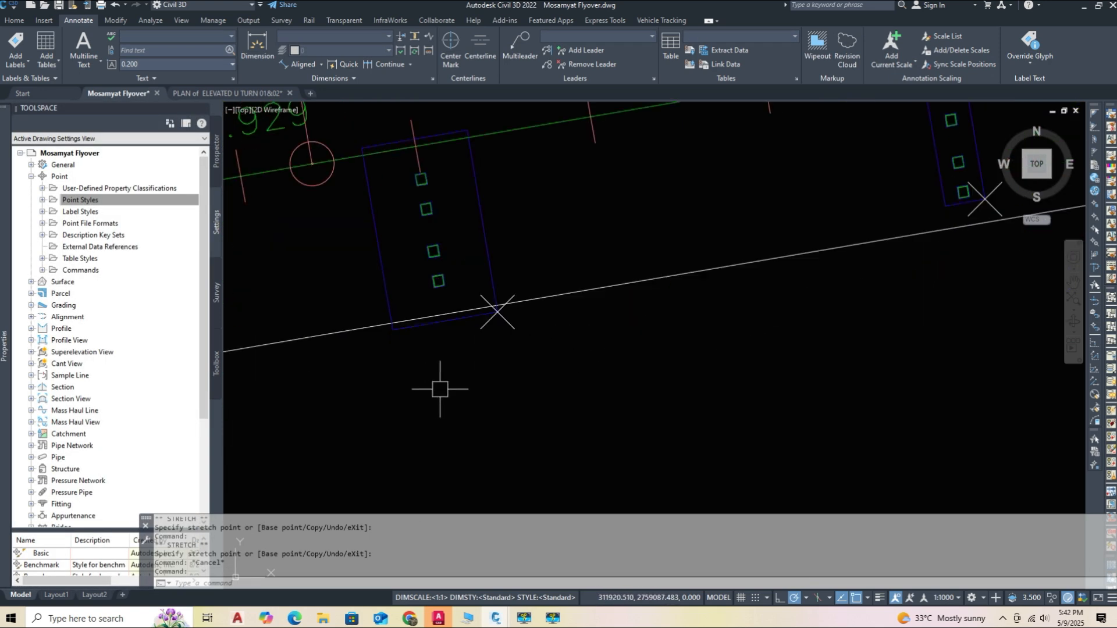
{"action": "key", "text": "Escape"}
{"action": "middle_click_drag", "start_coordinate": [440, 389], "coordinate": [475, 410]}
{"action": "scroll", "coordinate": [538, 349], "scroll_direction": "up", "scroll_amount": 3}
{"action": "left_click", "coordinate": [547, 333]}
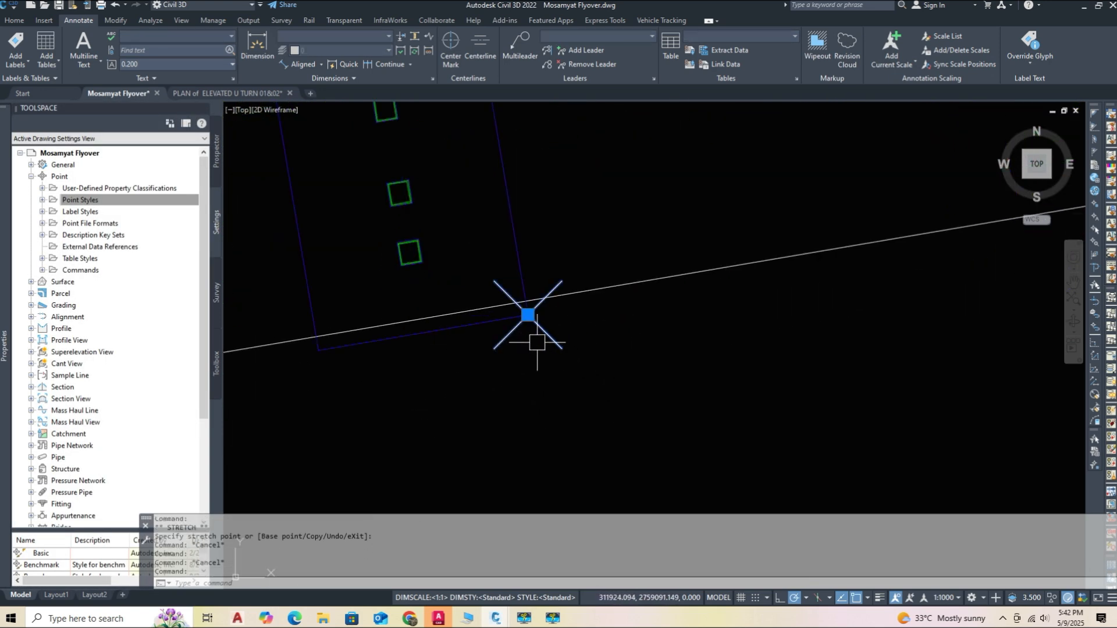
{"action": "key", "text": "Escape"}
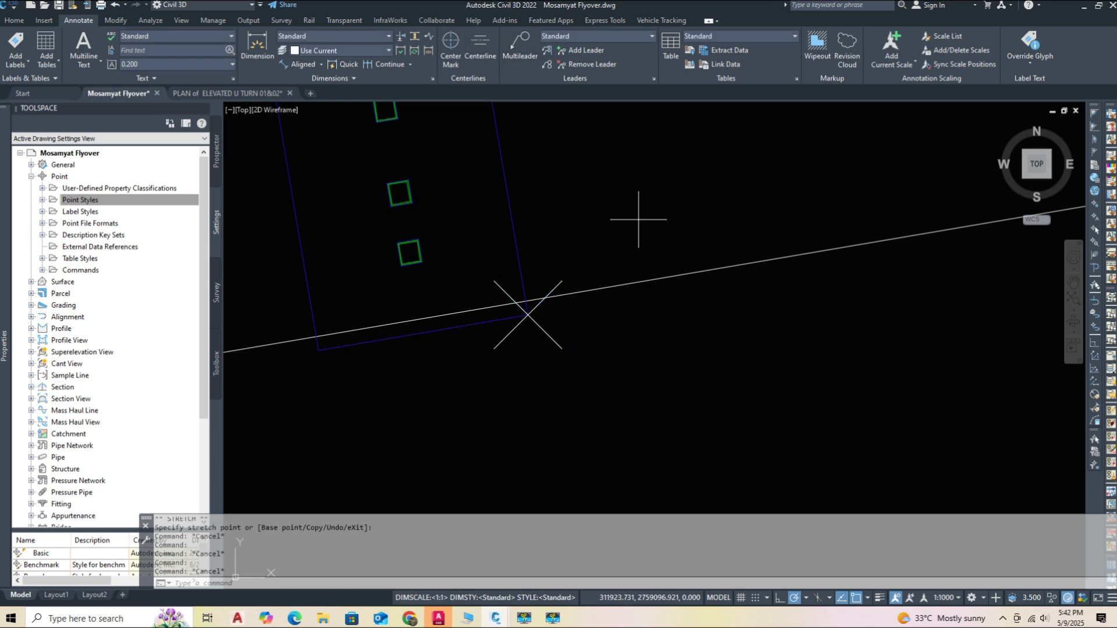
{"action": "left_click", "coordinate": [520, 47]}
{"action": "left_click", "coordinate": [527, 315]}
{"action": "middle_click_drag", "start_coordinate": [723, 424], "coordinate": [636, 339]}
{"action": "left_click", "coordinate": [573, 364]}
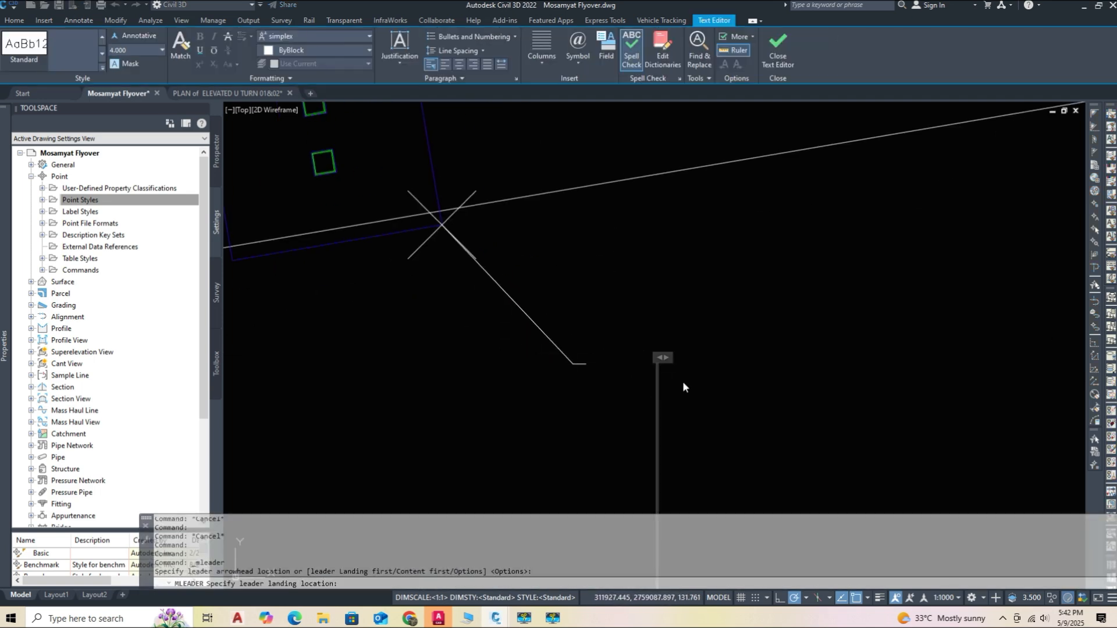
- Enter "Transom" and, on a second line, "Elev:" as the multileader's text
{"action": "scroll", "coordinate": [608, 390], "scroll_direction": "down", "scroll_amount": 3}
{"action": "type", "text": "Transom"}
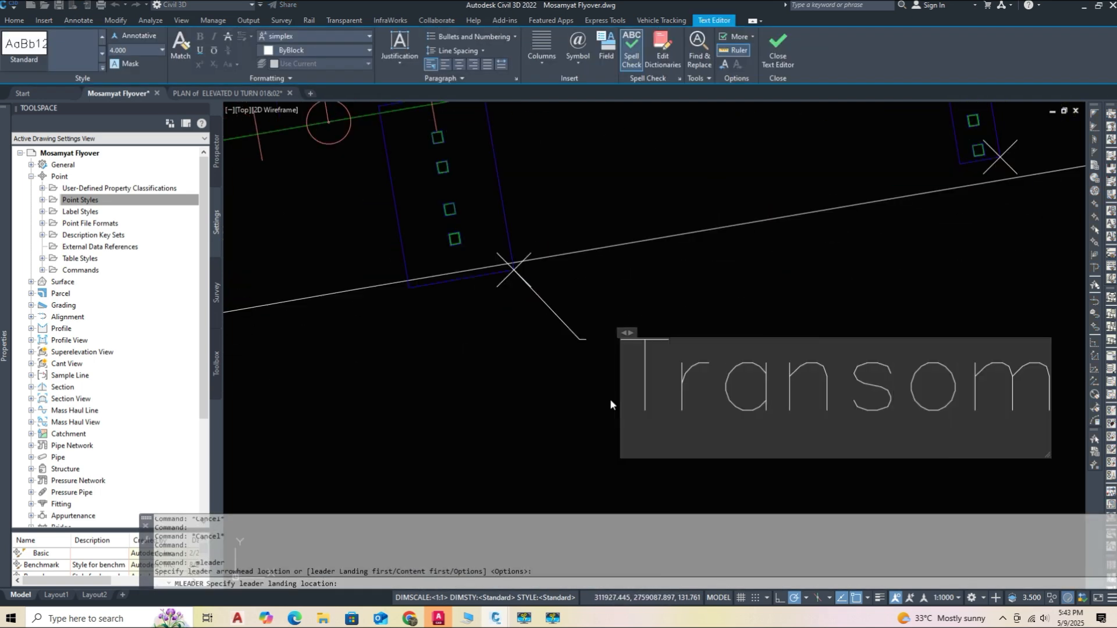
{"action": "key", "text": "Return"}
{"action": "type", "text": "Elev:"}
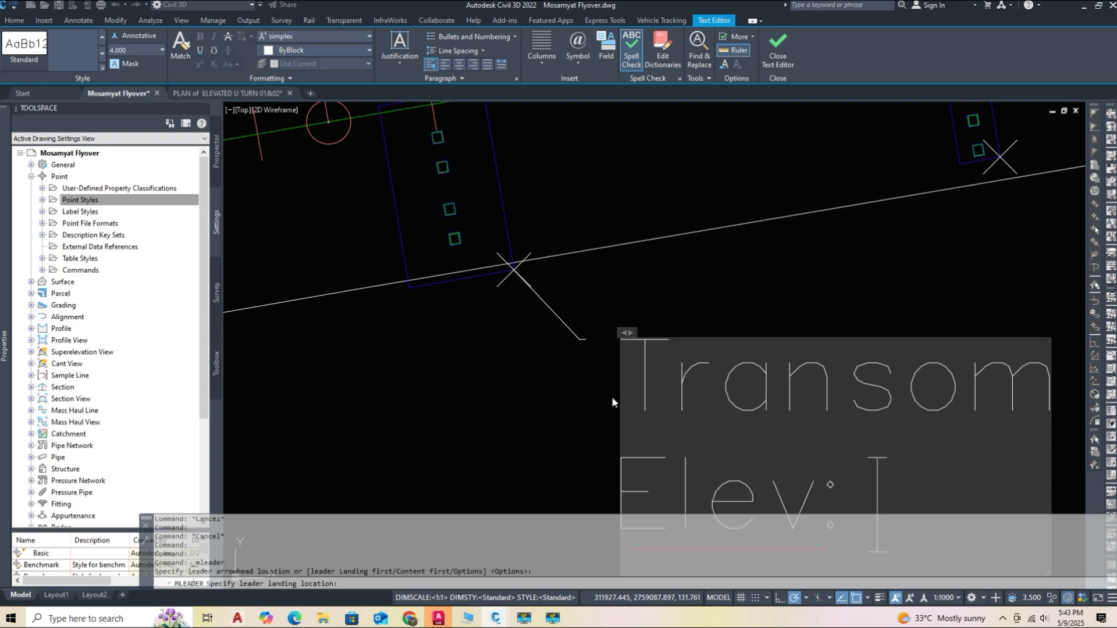
- Start a field after "Elev:" using the Objects category and the Object field name
{"action": "middle_click_drag", "start_coordinate": [612, 398], "coordinate": [483, 342]}
{"action": "right_click", "coordinate": [728, 436]}
{"action": "left_click", "coordinate": [771, 184]}
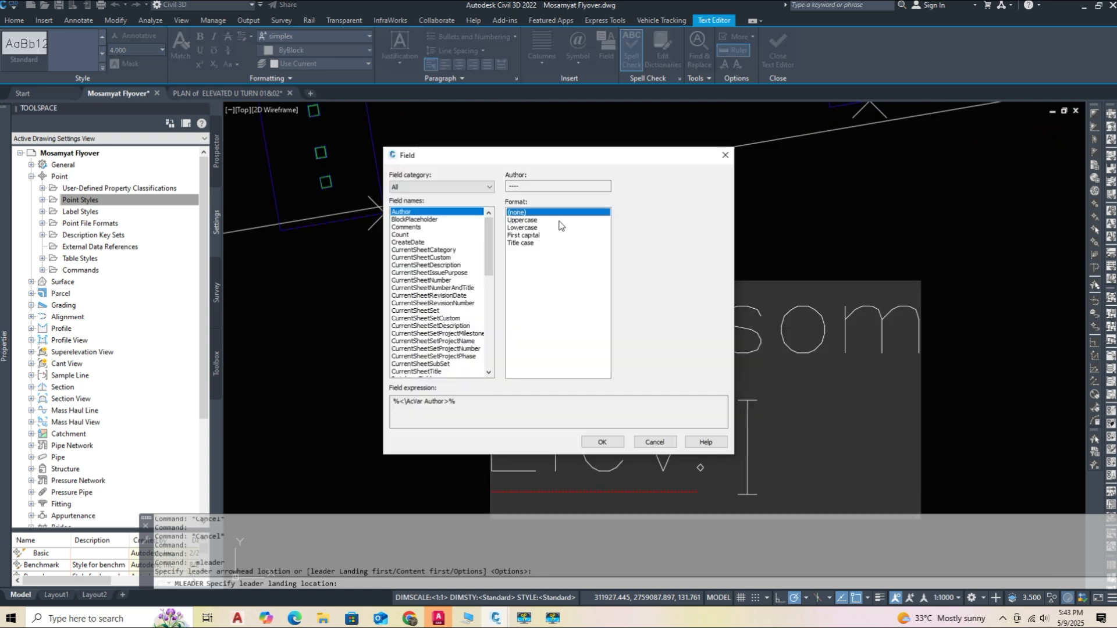
{"action": "left_click", "coordinate": [442, 187]}
{"action": "left_click", "coordinate": [416, 243]}
{"action": "left_click", "coordinate": [407, 244]}
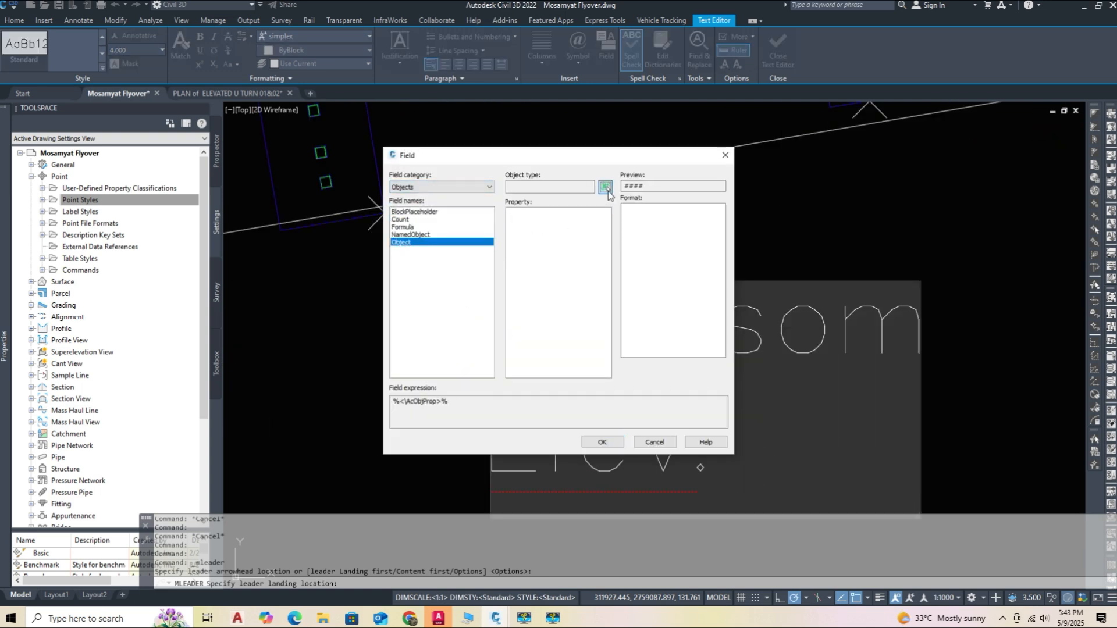
- Try the feature line as the field's source object, comparing its available properties with the point's Position property
{"action": "left_click", "coordinate": [606, 188]}
{"action": "left_click", "coordinate": [382, 176]}
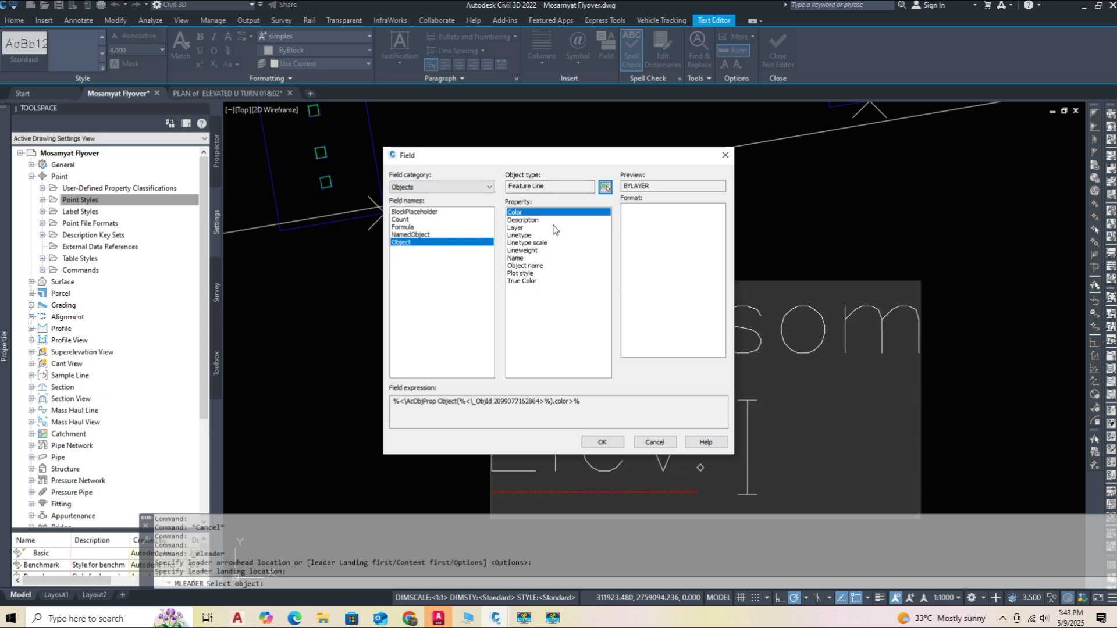
{"action": "left_click", "coordinate": [605, 186]}
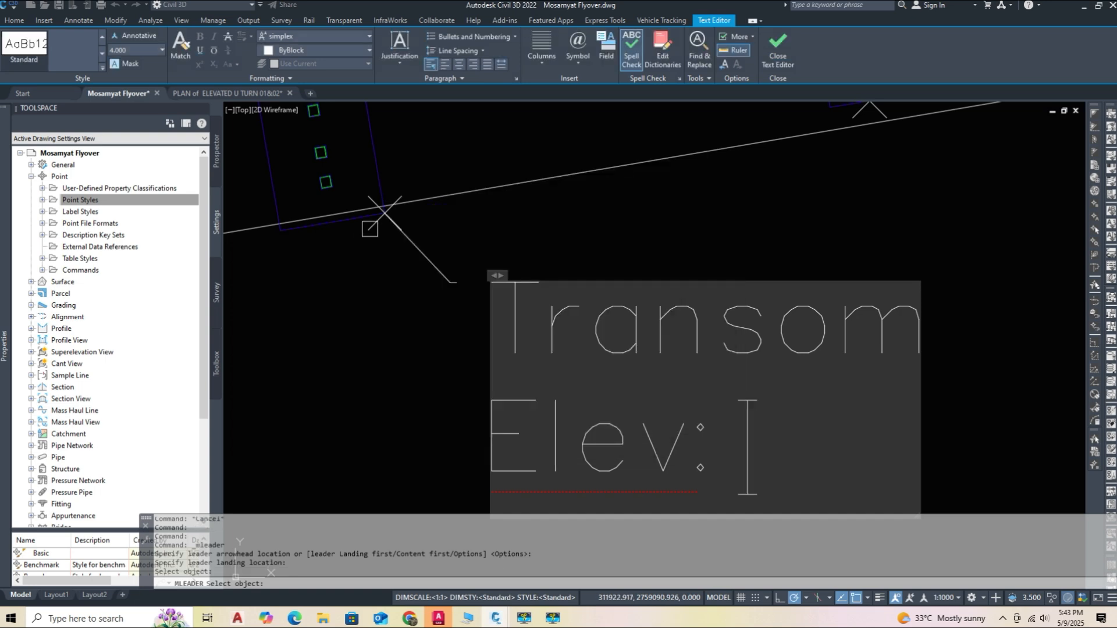
{"action": "left_click", "coordinate": [370, 226]}
{"action": "left_click", "coordinate": [520, 273]}
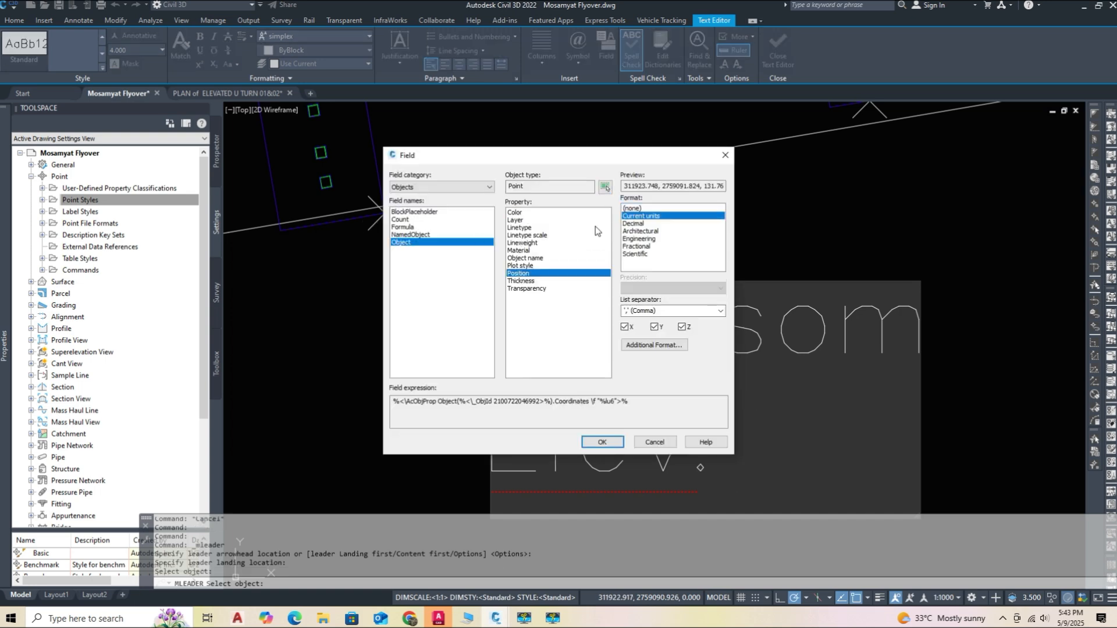
{"action": "left_click", "coordinate": [605, 186]}
{"action": "left_click", "coordinate": [453, 214]}
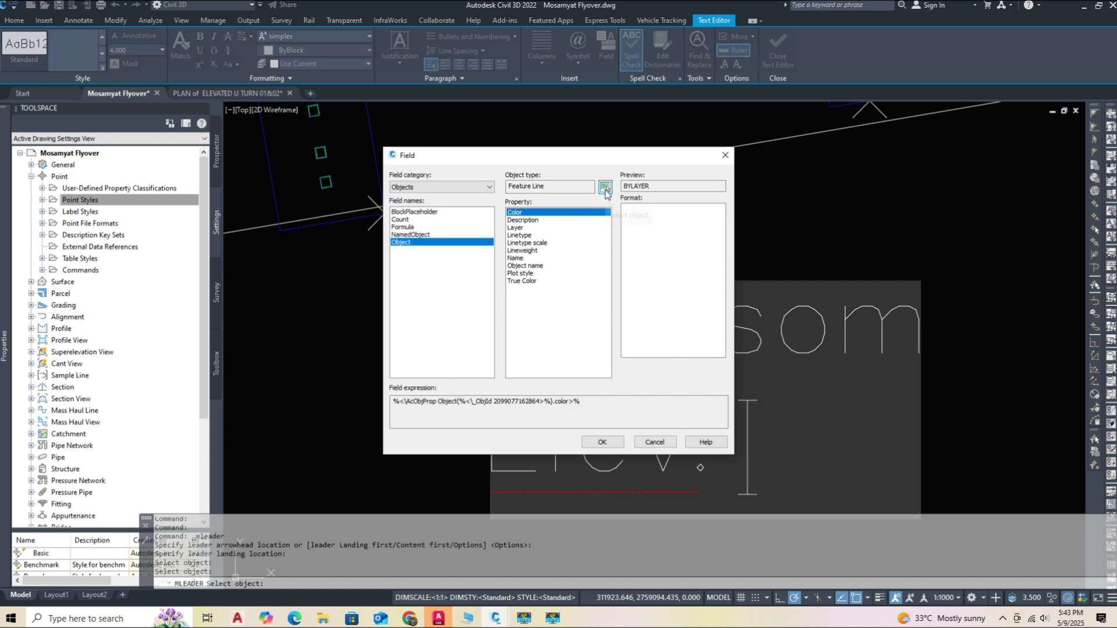
- Link the field to AB1's point and insert only the Z coordinate of its Position property
{"action": "left_click", "coordinate": [606, 187]}
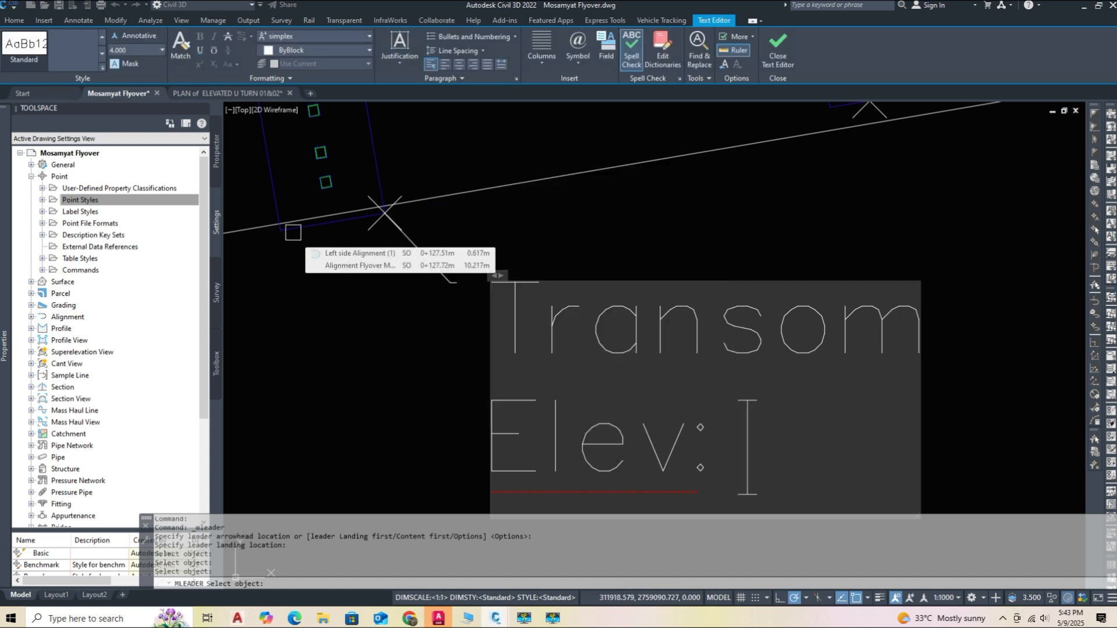
{"action": "left_click", "coordinate": [377, 220]}
{"action": "left_click", "coordinate": [524, 273]}
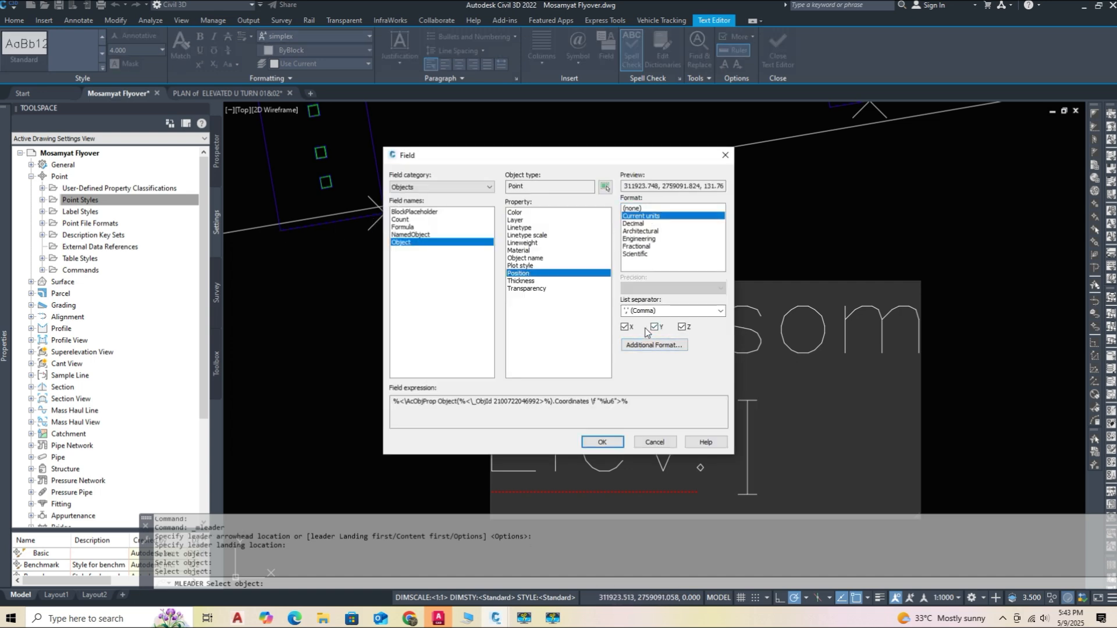
{"action": "left_click", "coordinate": [602, 443]}
- Format all the multileader text in Arial with a height of 1.2 and finish the text edit
{"action": "scroll", "coordinate": [667, 386], "scroll_direction": "down", "scroll_amount": 2}
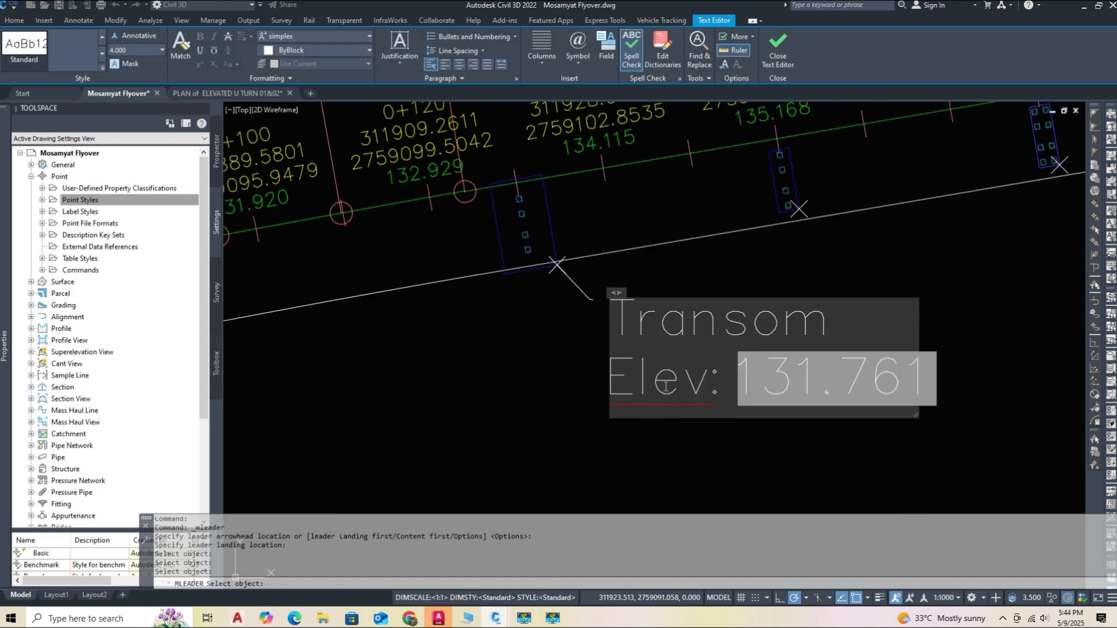
{"action": "key", "text": "ctrl+a"}
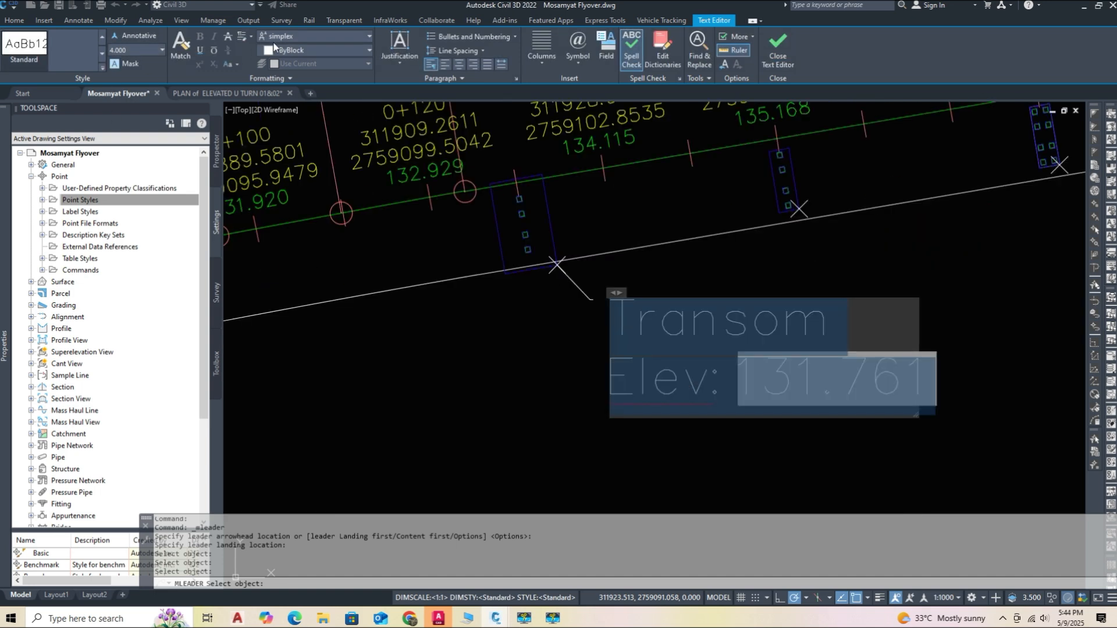
{"action": "left_click", "coordinate": [304, 36]}
{"action": "left_click", "coordinate": [313, 249]}
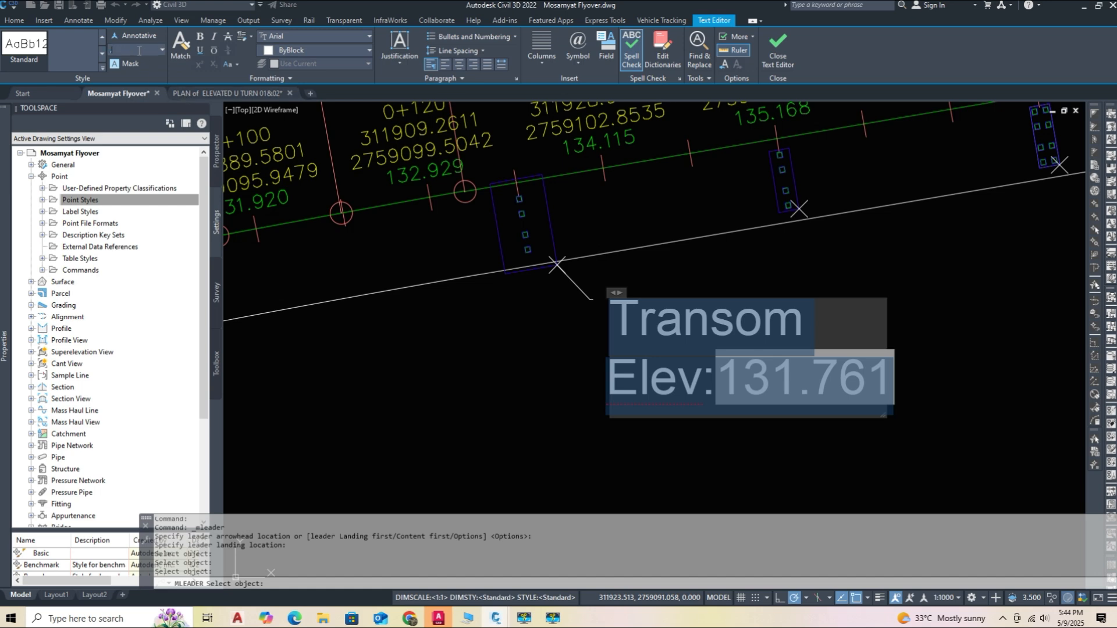
{"action": "key", "text": "Return"}
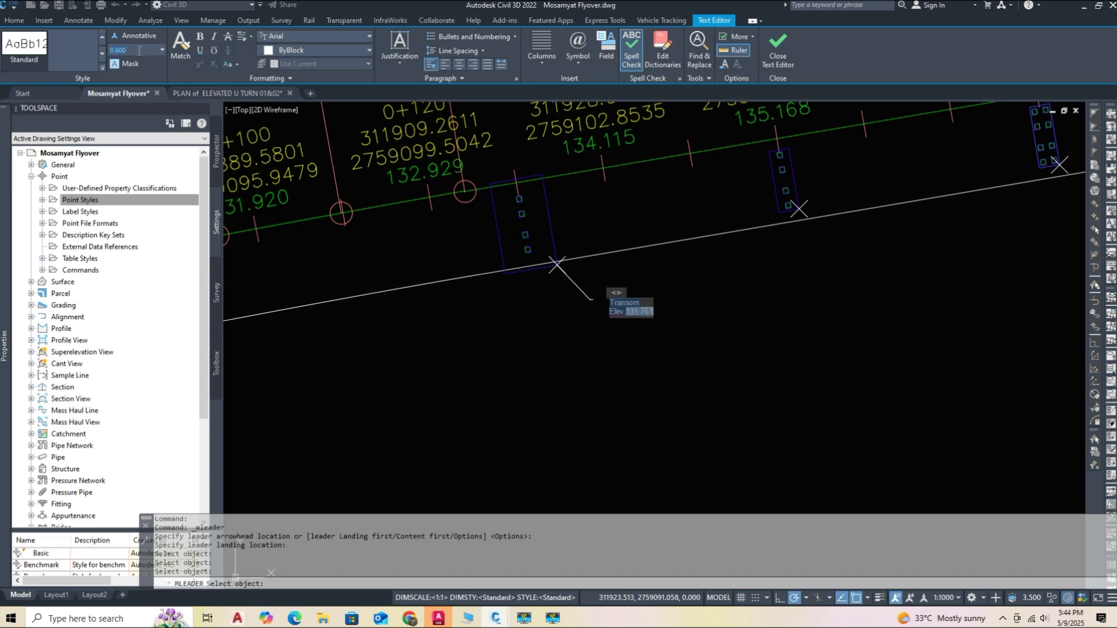
{"action": "type", "text": ".2"}
{"action": "key", "text": "Return"}
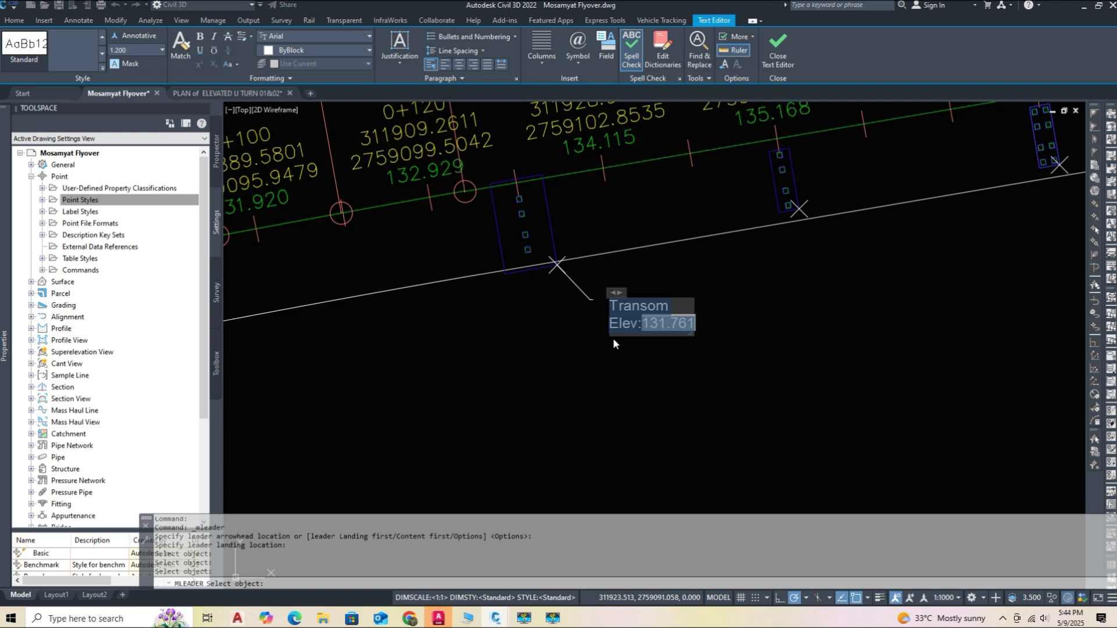
{"action": "left_click", "coordinate": [622, 353]}
- Reduce the arrowhead size of AB1's transom elevation multileader in its properties
{"action": "scroll", "coordinate": [565, 299], "scroll_direction": "up", "scroll_amount": 3}
{"action": "left_click", "coordinate": [582, 272]}
{"action": "mouse_move", "coordinate": [0, 253]}
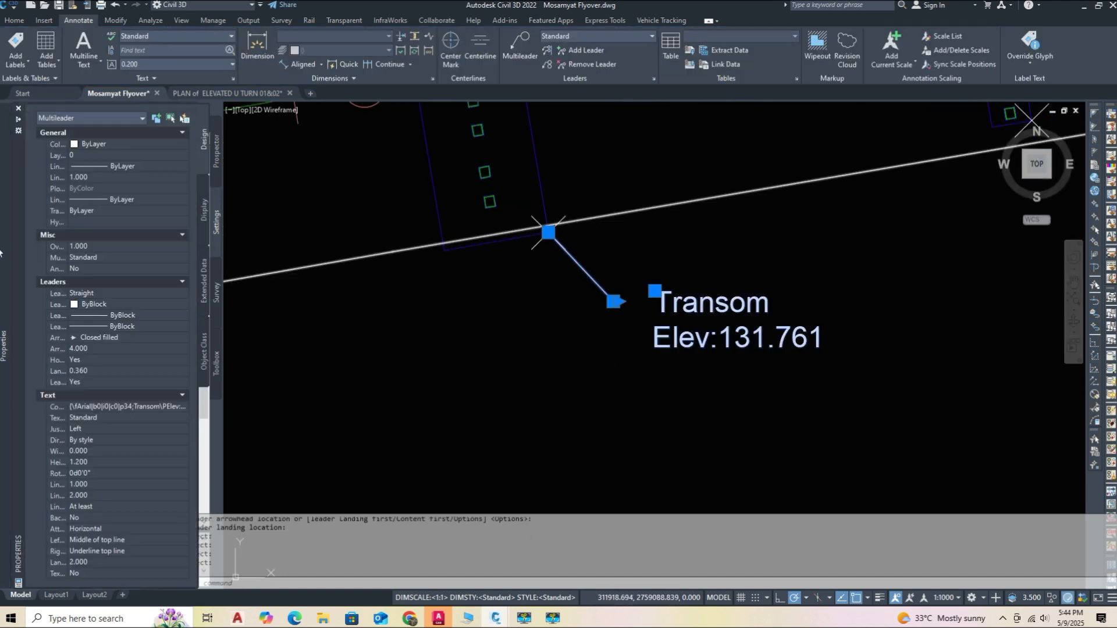
{"action": "left_click", "coordinate": [118, 349]}
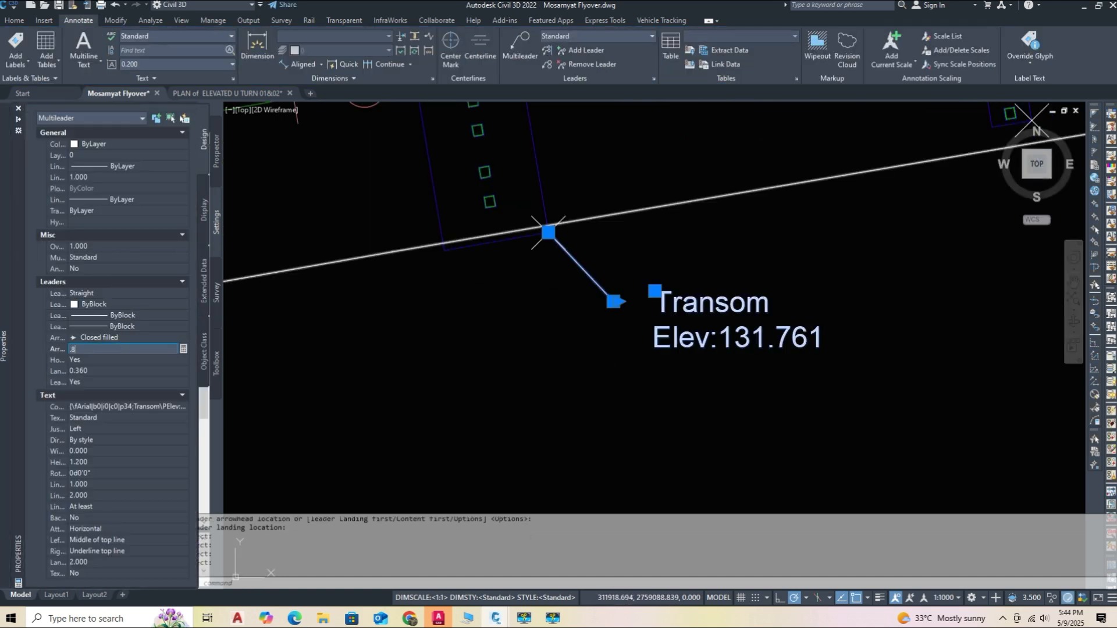
{"action": "key", "text": "Return"}
{"action": "middle_click_drag", "start_coordinate": [663, 375], "coordinate": [613, 373]}
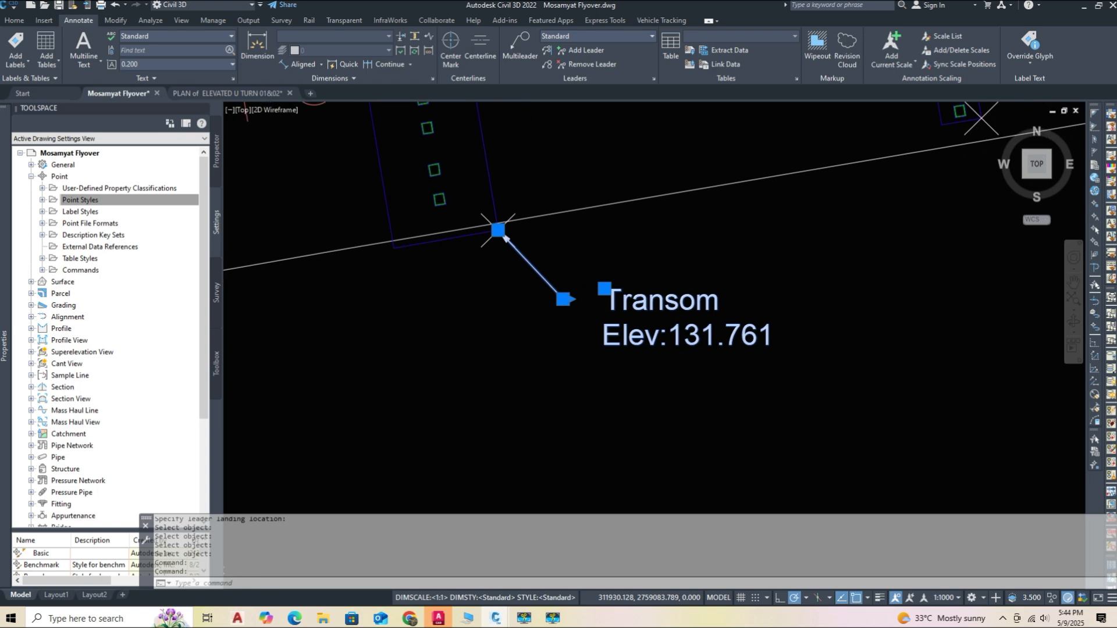
{"action": "key", "text": "Escape"}
- Try to enclose AB1's transom elevation text in an object
{"action": "left_click", "coordinate": [606, 21]}
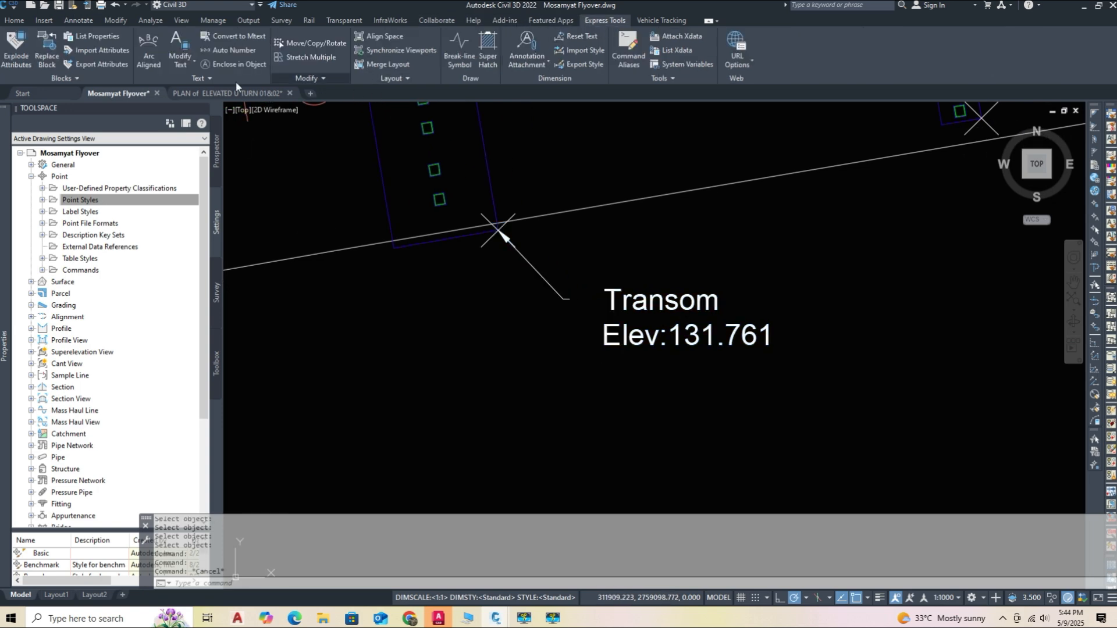
{"action": "left_click", "coordinate": [234, 65]}
{"action": "left_click", "coordinate": [684, 346]}
{"action": "left_click", "coordinate": [656, 307]}
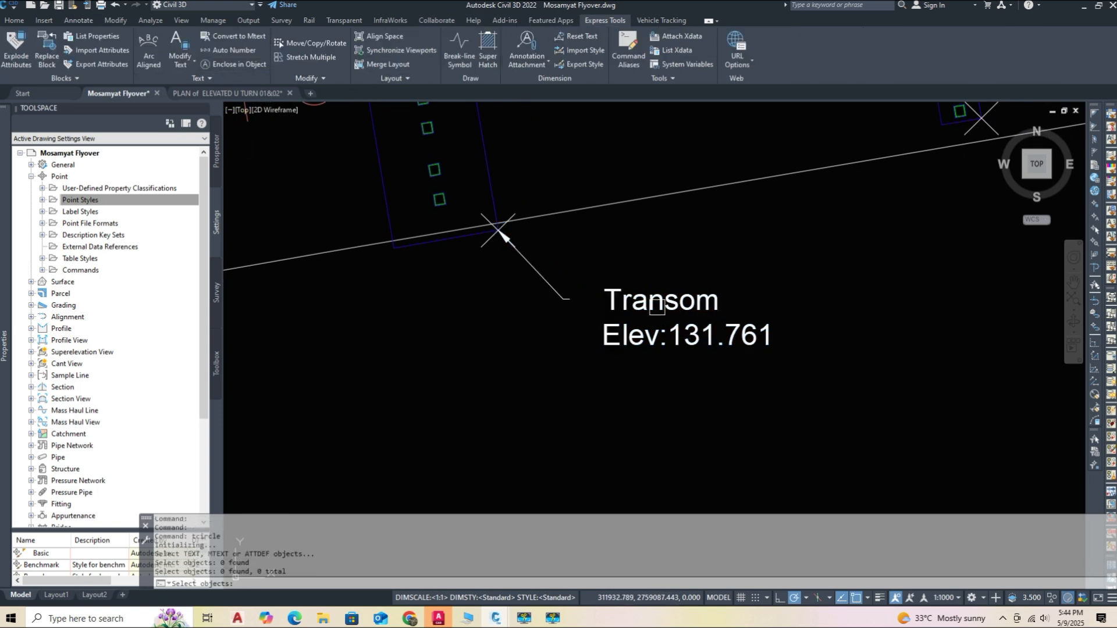
{"action": "left_click", "coordinate": [647, 310]}
{"action": "left_click", "coordinate": [650, 307]}
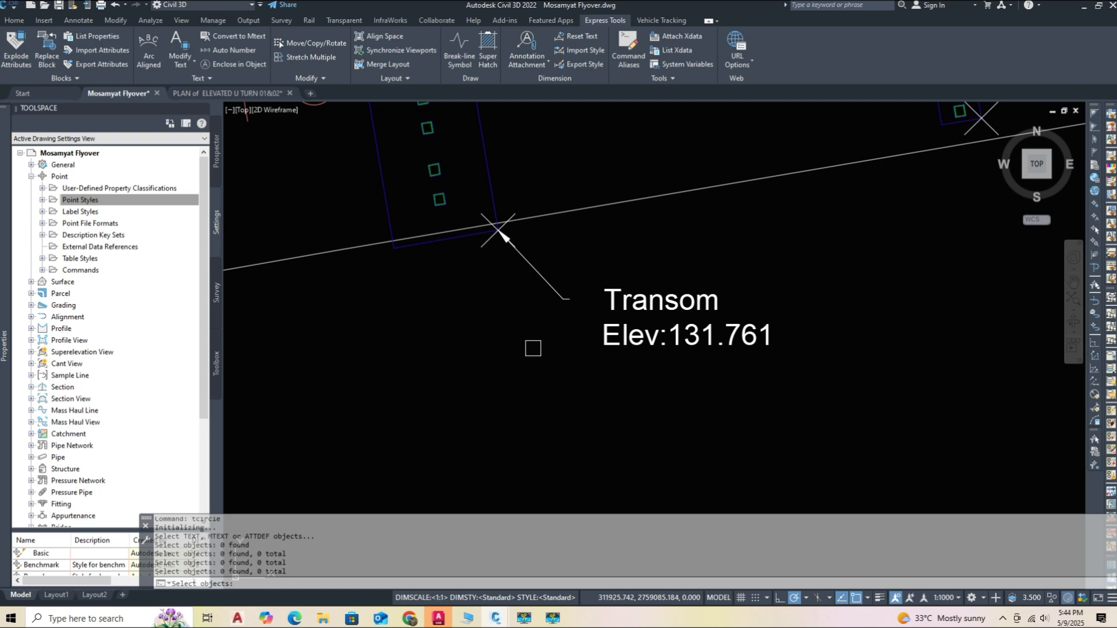
{"action": "key", "text": "Escape"}
{"action": "left_click", "coordinate": [643, 364]}
{"action": "left_click", "coordinate": [594, 312]}
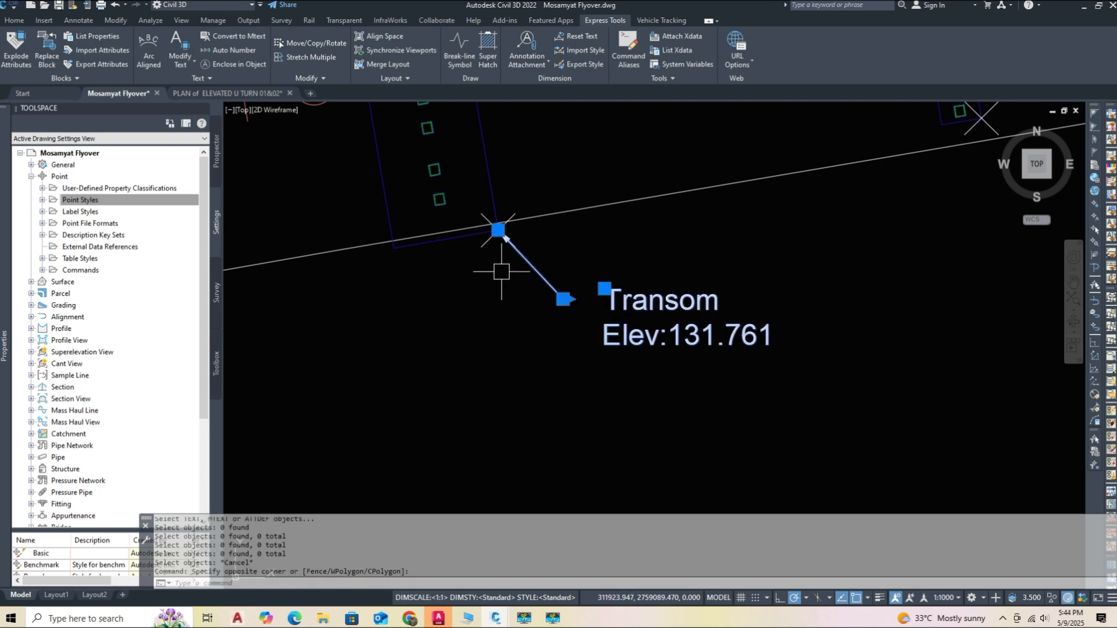
{"action": "scroll", "coordinate": [482, 245], "scroll_direction": "down", "scroll_amount": 3}
{"action": "key", "text": "Escape"}
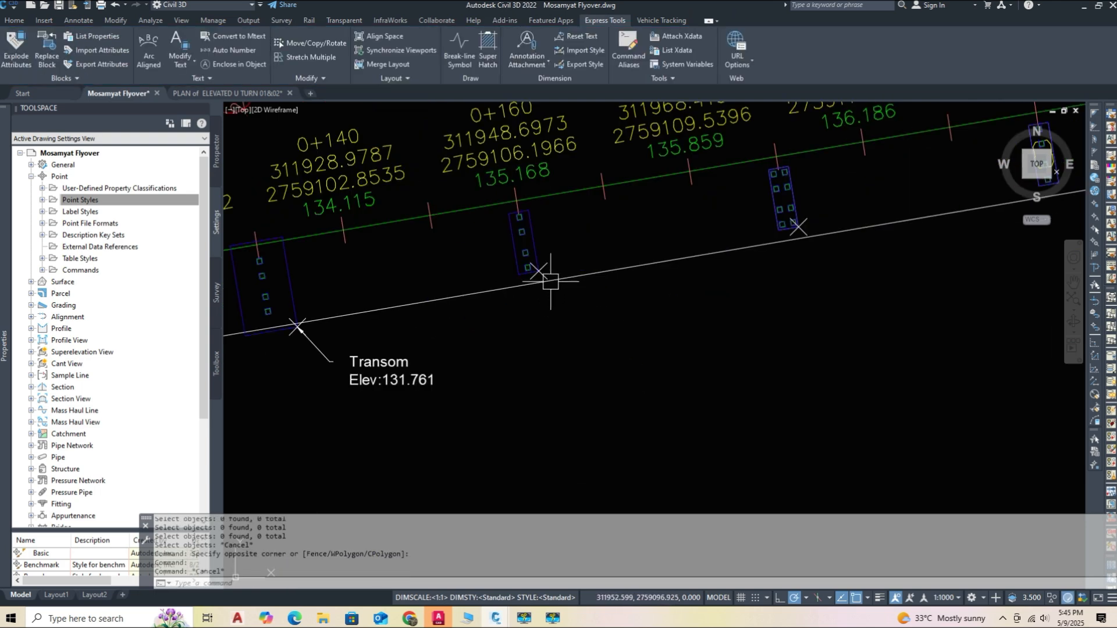
- Copy AB1's transom point and elevation multileader to the matching transom corner at pier P1, using the point as base
{"action": "middle_click_drag", "start_coordinate": [499, 344], "coordinate": [666, 319]}
{"action": "scroll", "coordinate": [513, 360], "scroll_direction": "up", "scroll_amount": 3}
{"action": "left_click", "coordinate": [531, 359]}
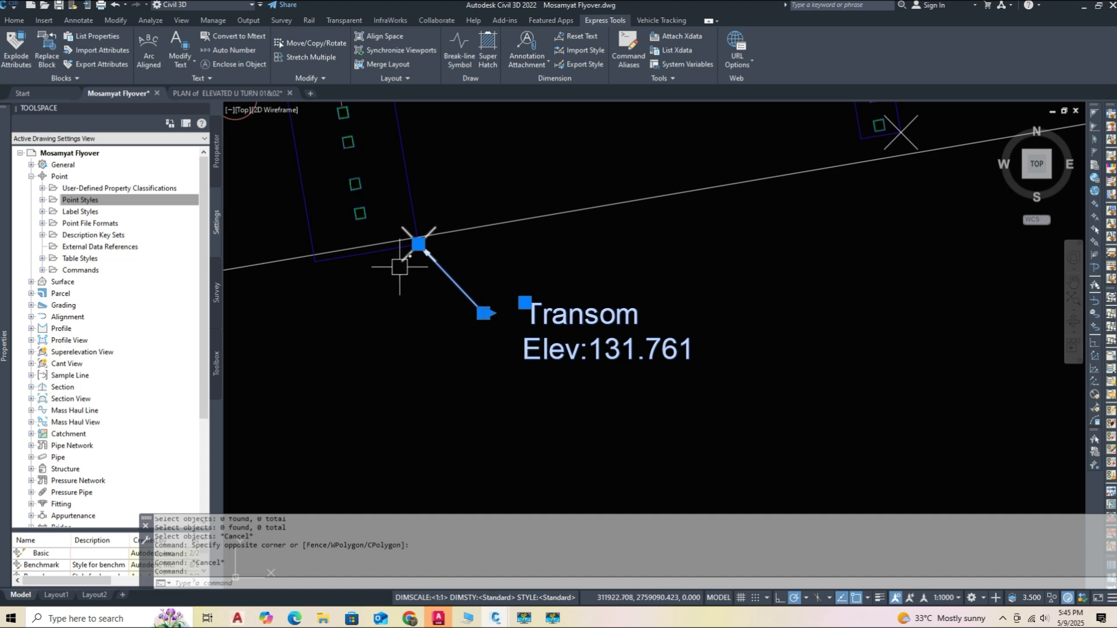
{"action": "left_click", "coordinate": [400, 267]}
{"action": "key", "text": "Return"}
{"action": "left_click", "coordinate": [419, 243]}
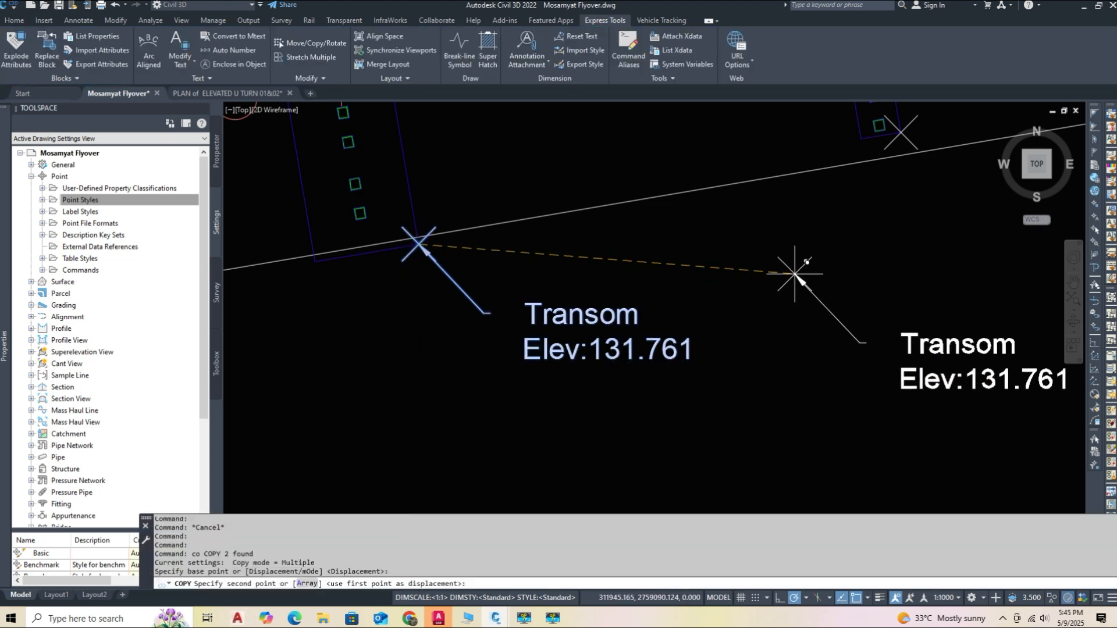
{"action": "middle_click_drag", "start_coordinate": [793, 270], "coordinate": [531, 344]}
{"action": "scroll", "coordinate": [569, 320], "scroll_direction": "down", "scroll_amount": 3}
{"action": "left_click", "coordinate": [561, 274]}
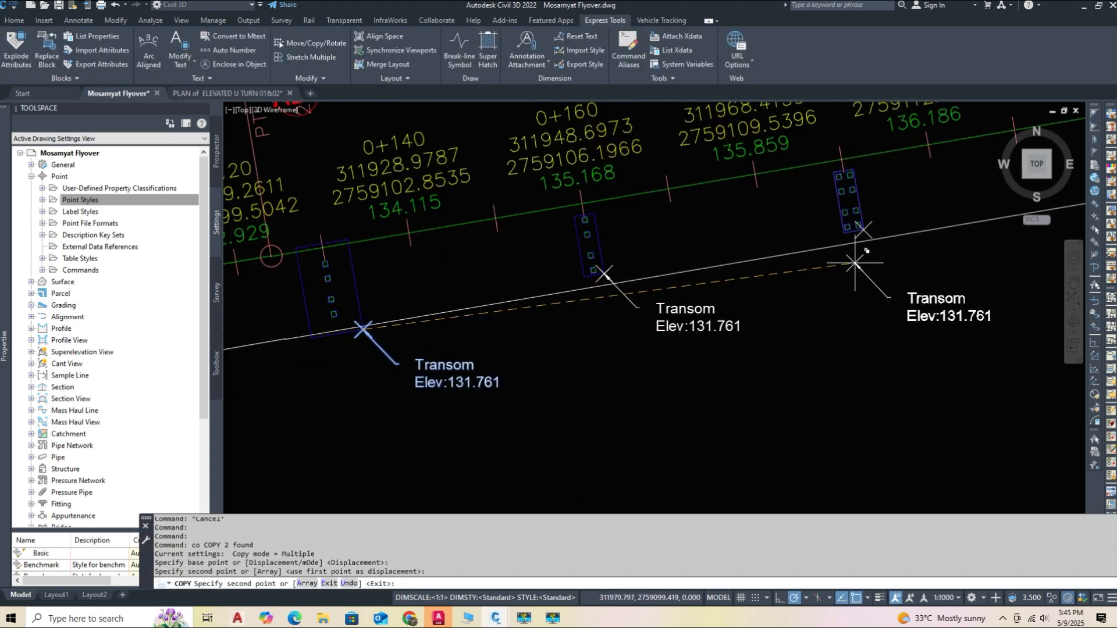
- Place further copies of the point and elevation multileader at the transom corners of piers P2, P3 and P4
{"action": "scroll", "coordinate": [860, 249], "scroll_direction": "up", "scroll_amount": 3}
{"action": "scroll", "coordinate": [651, 329], "scroll_direction": "down", "scroll_amount": 3}
{"action": "middle_click_drag", "start_coordinate": [952, 285], "coordinate": [631, 383]}
{"action": "scroll", "coordinate": [695, 329], "scroll_direction": "up", "scroll_amount": 3}
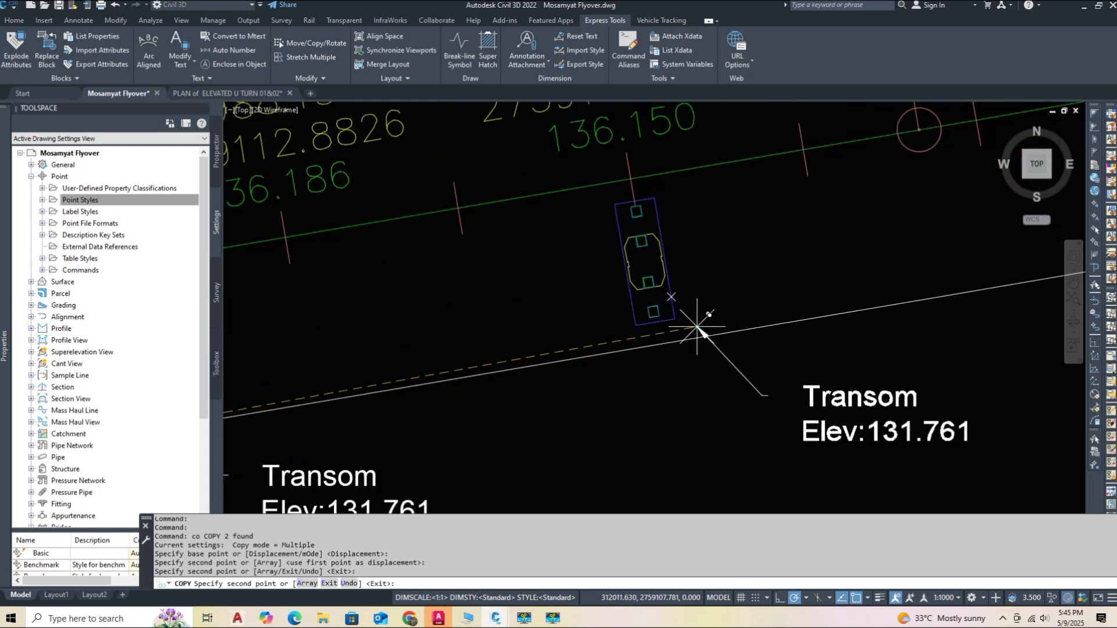
{"action": "left_click", "coordinate": [673, 298]}
{"action": "scroll", "coordinate": [612, 402], "scroll_direction": "down", "scroll_amount": 3}
{"action": "scroll", "coordinate": [902, 309], "scroll_direction": "up", "scroll_amount": 3}
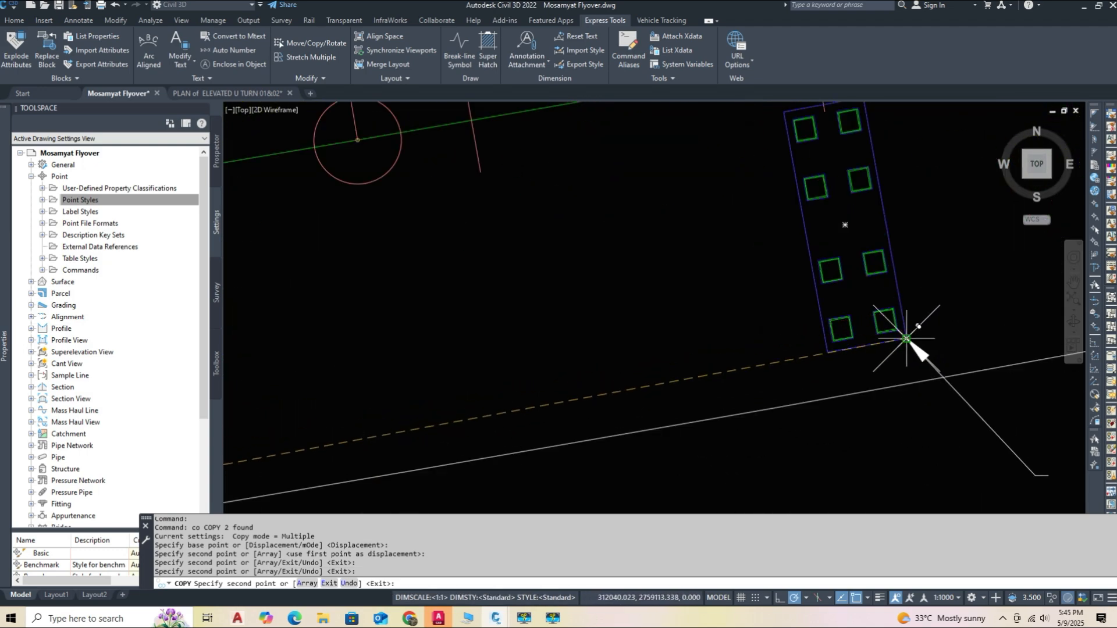
{"action": "left_click", "coordinate": [906, 336]}
- Place the remaining copies at the transom corners of pier P5 and abutment AB2, and end the copying
{"action": "scroll", "coordinate": [640, 367], "scroll_direction": "down", "scroll_amount": 3}
{"action": "scroll", "coordinate": [963, 308], "scroll_direction": "up", "scroll_amount": 3}
{"action": "left_click", "coordinate": [964, 289]}
{"action": "scroll", "coordinate": [691, 369], "scroll_direction": "down", "scroll_amount": 3}
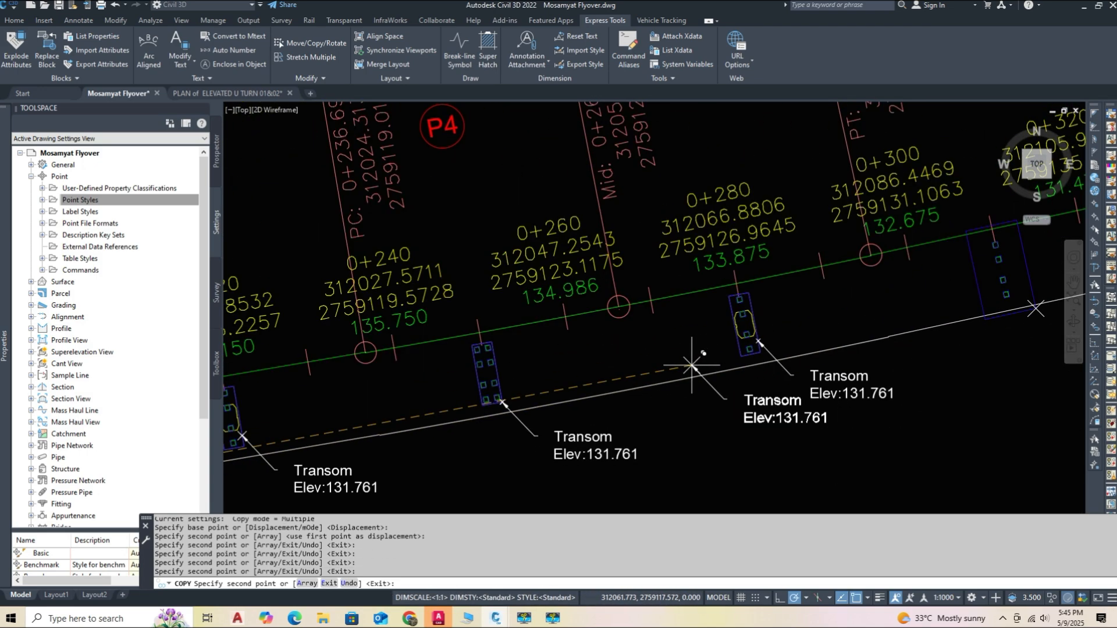
{"action": "scroll", "coordinate": [643, 386], "scroll_direction": "up", "scroll_amount": 3}
{"action": "left_click", "coordinate": [663, 272]}
{"action": "scroll", "coordinate": [662, 274], "scroll_direction": "down", "scroll_amount": 3}
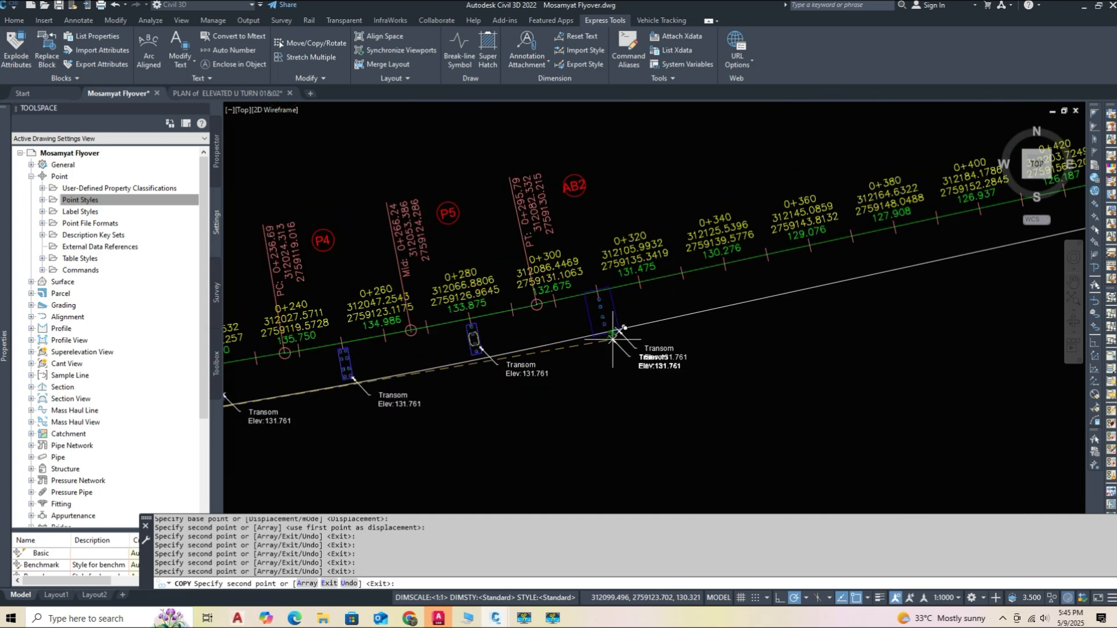
{"action": "key", "text": "Escape"}
- Regenerate the drawing to refresh the elevation fields in the copied multileaders
{"action": "middle_click_drag", "start_coordinate": [563, 410], "coordinate": [755, 388]}
{"action": "type", "text": "RE"}
{"action": "key", "text": "Return"}
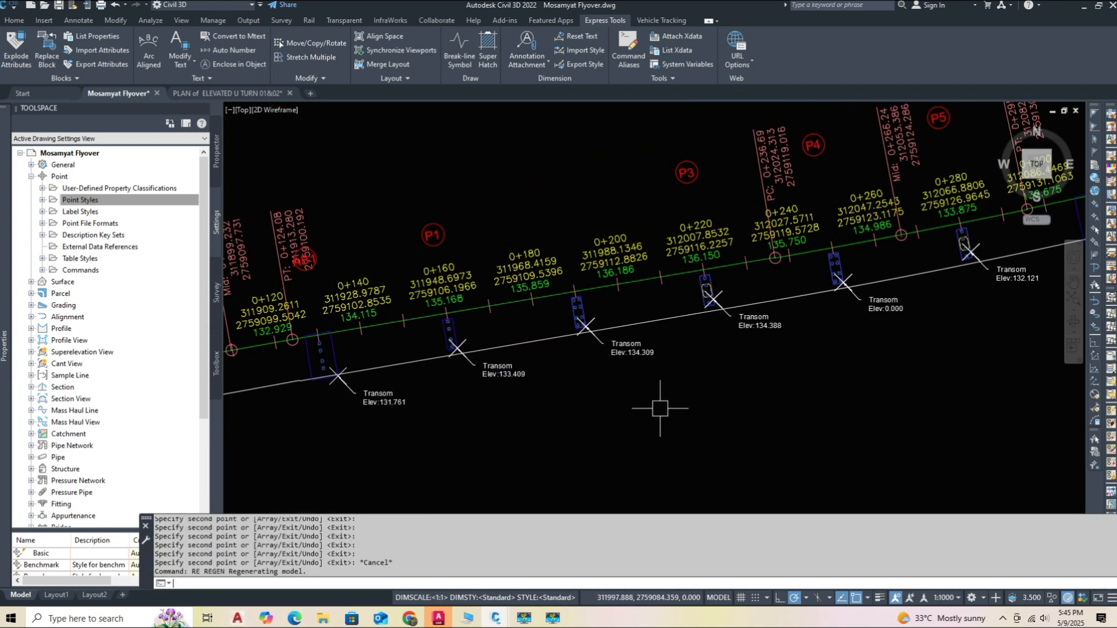
{"action": "middle_click_drag", "start_coordinate": [913, 300], "coordinate": [785, 321]}
{"action": "scroll", "coordinate": [726, 321], "scroll_direction": "up", "scroll_amount": 5}
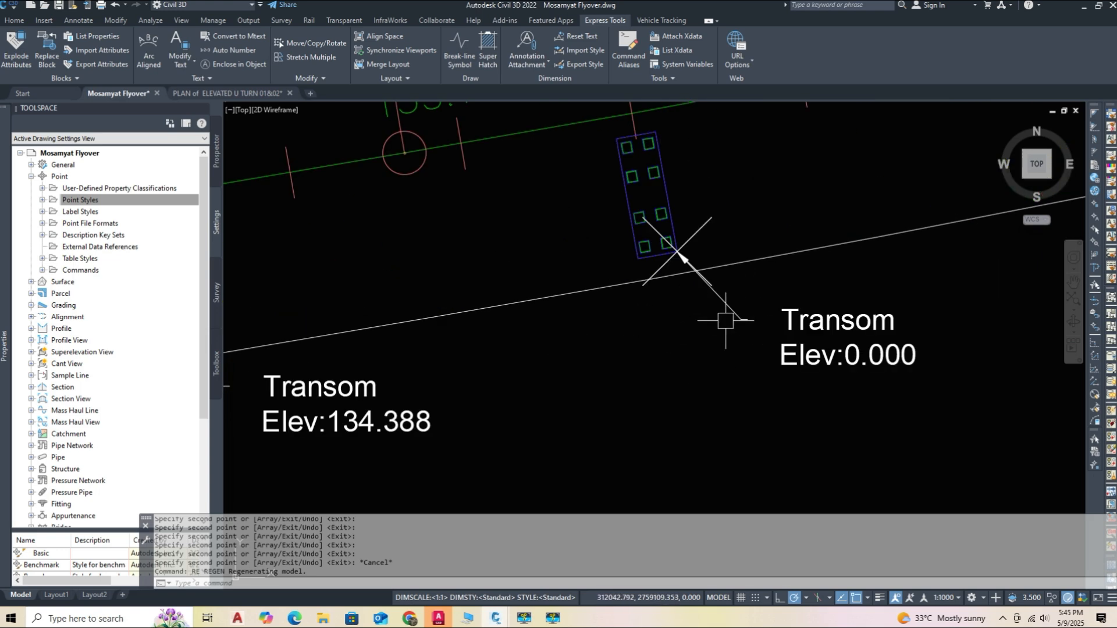
{"action": "left_click", "coordinate": [684, 259]}
{"action": "middle_click_drag", "start_coordinate": [670, 336], "coordinate": [666, 374]}
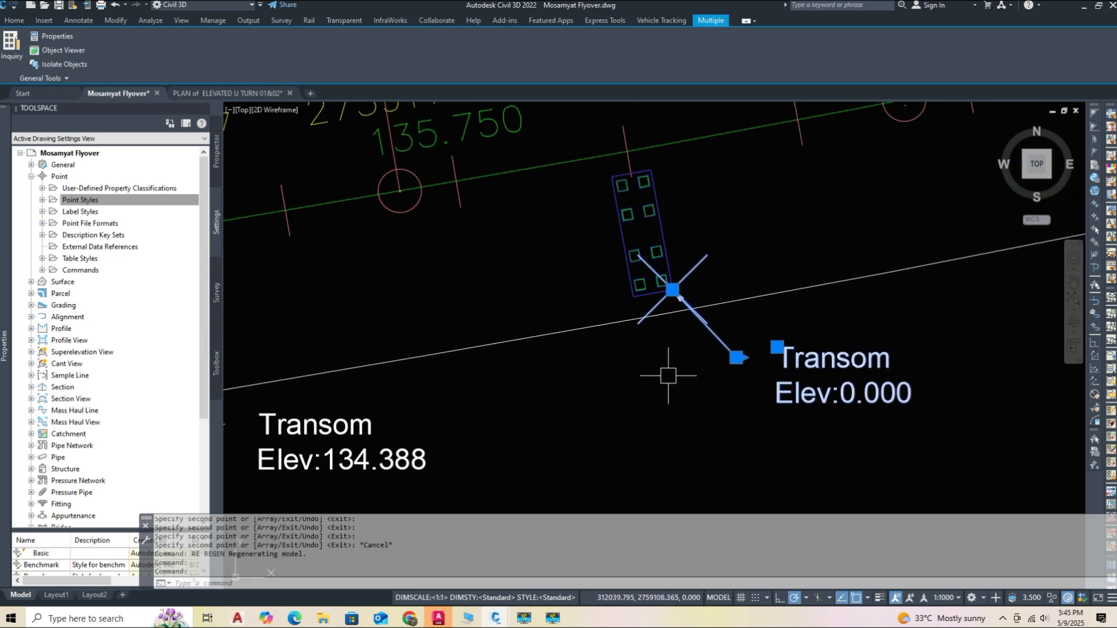
{"action": "key", "text": "Escape"}
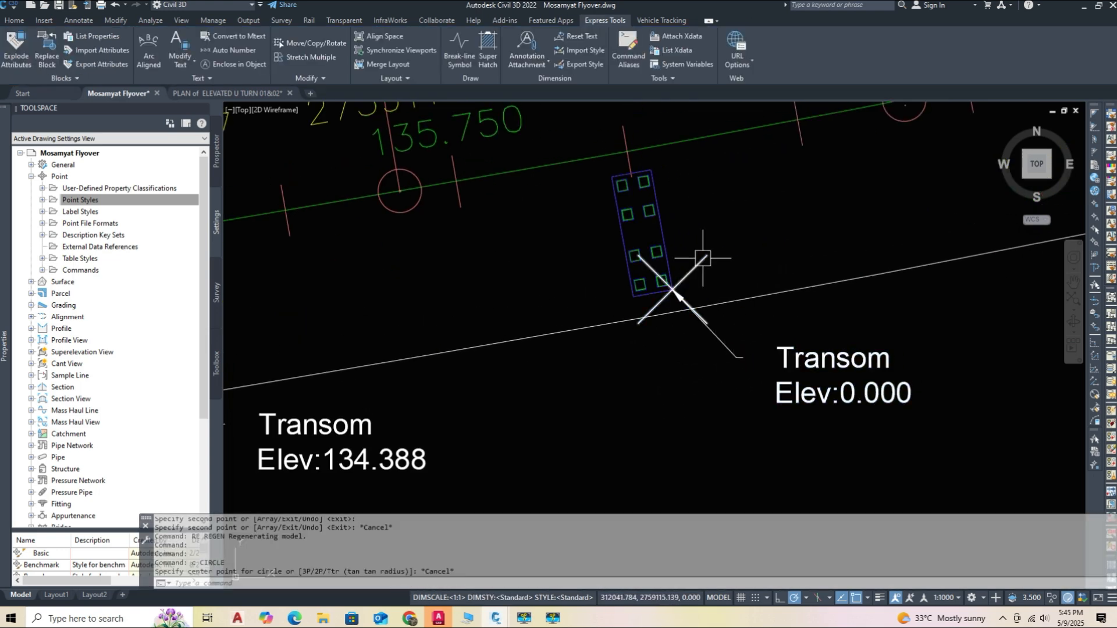
{"action": "left_click", "coordinate": [703, 258]}
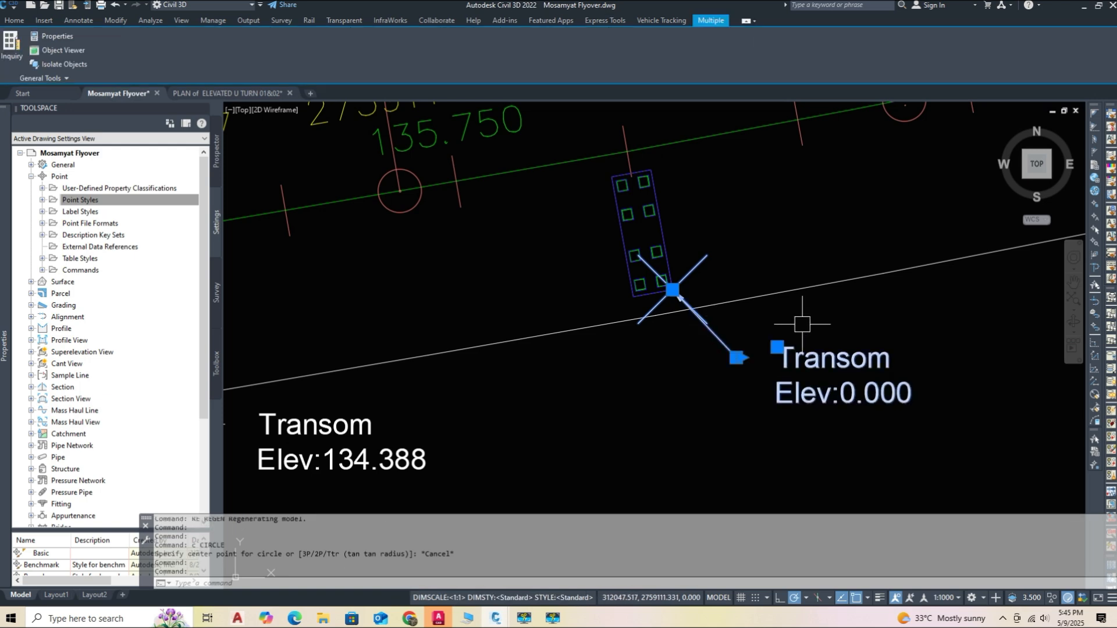
{"action": "key", "text": "Escape"}
- Move P4's copied point and multileader to the midpoint of the transom's long edge nearest the label, and regenerate the drawing
{"action": "scroll", "coordinate": [634, 300], "scroll_direction": "up", "scroll_amount": 3}
{"action": "left_click", "coordinate": [725, 328]}
{"action": "scroll", "coordinate": [684, 325], "scroll_direction": "down", "scroll_amount": 3}
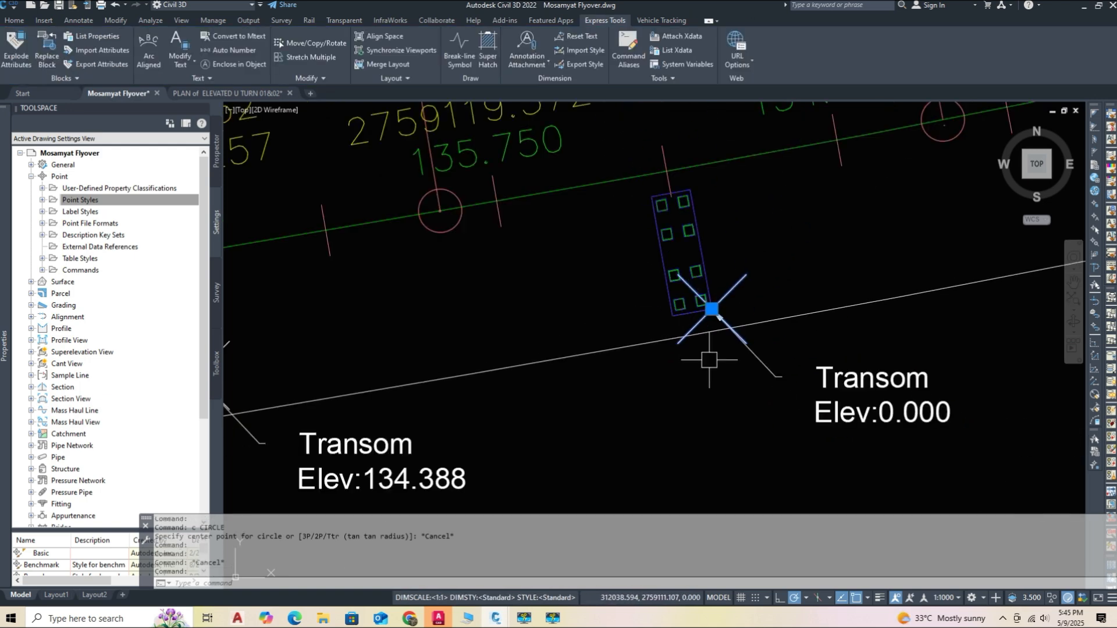
{"action": "type", "text": "m"}
{"action": "key", "text": "Return"}
{"action": "left_click", "coordinate": [711, 309]}
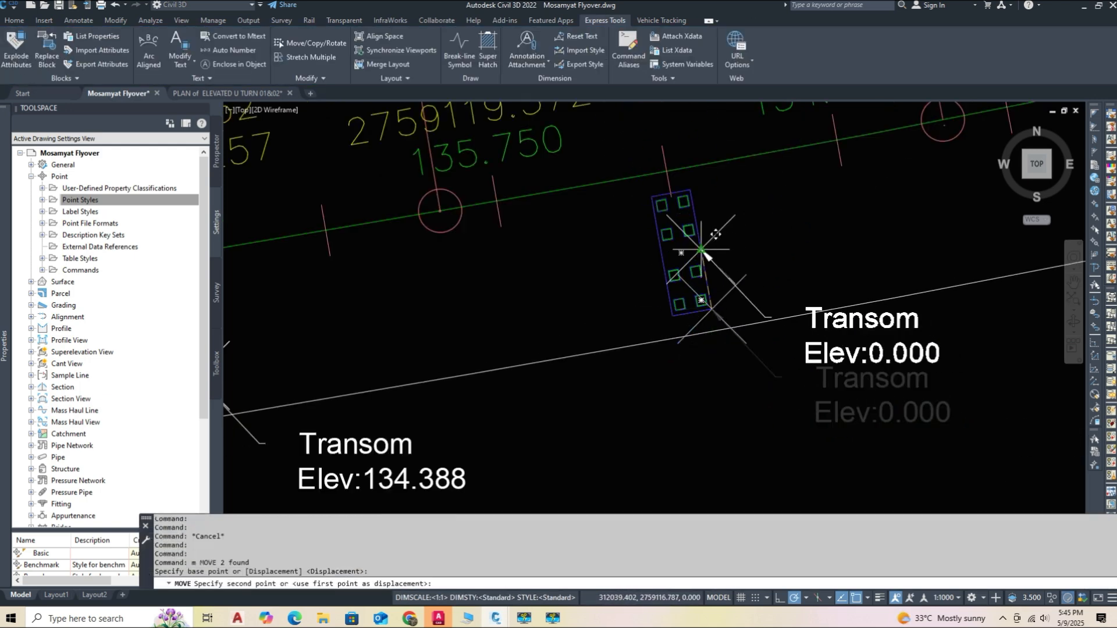
{"action": "key", "text": "Escape"}
{"action": "type", "text": "re"}
{"action": "key", "text": "Return"}
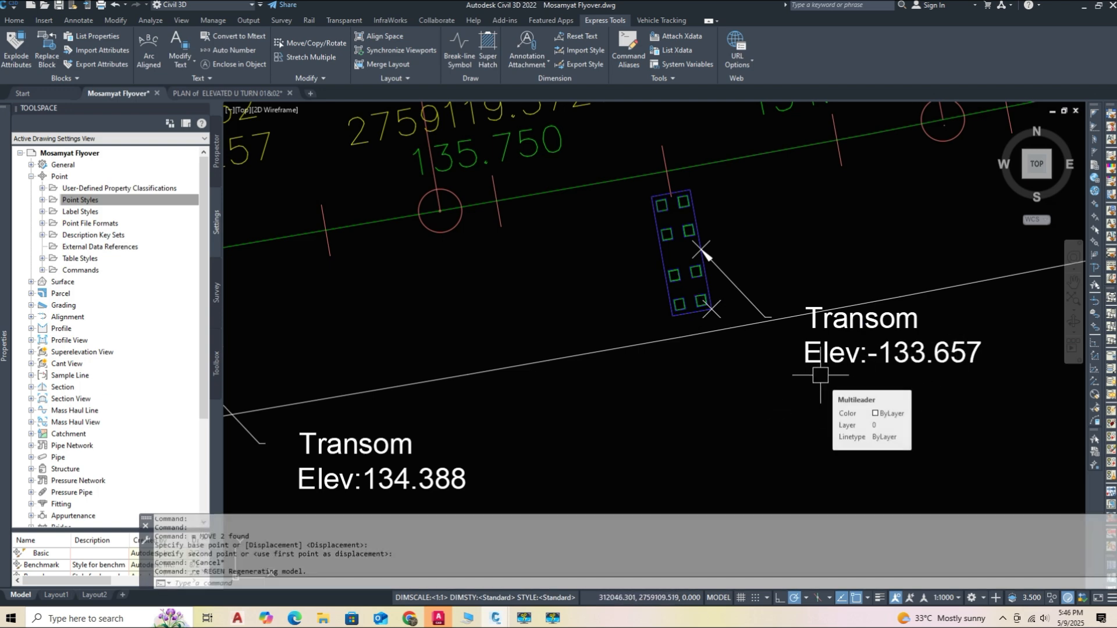
- Check the elevations of P4's transom feature line in the elevation editor and close it
{"action": "scroll", "coordinate": [822, 375], "scroll_direction": "down", "scroll_amount": 2}
{"action": "scroll", "coordinate": [815, 372], "scroll_direction": "up", "scroll_amount": 2}
{"action": "double_click", "coordinate": [678, 301]}
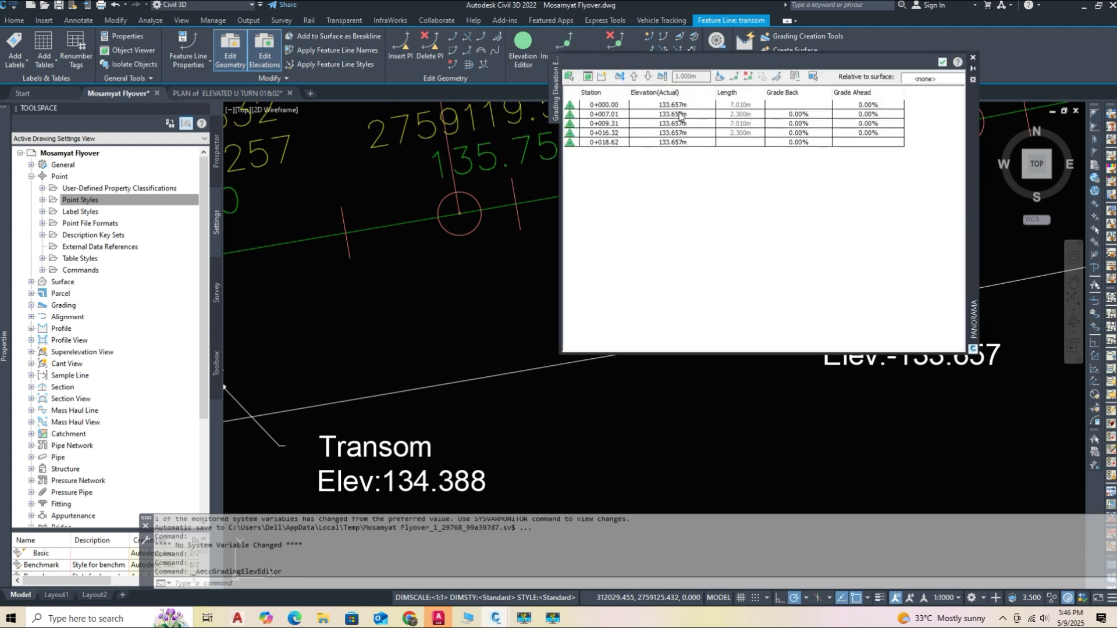
{"action": "left_click", "coordinate": [942, 62]}
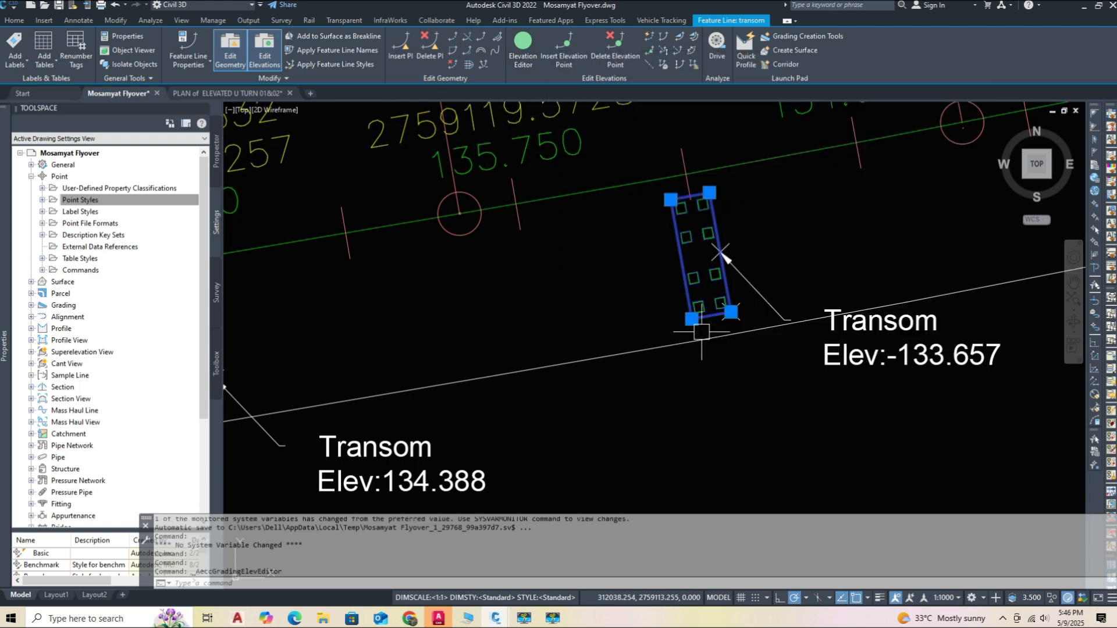
{"action": "scroll", "coordinate": [693, 367], "scroll_direction": "down", "scroll_amount": 2}
{"action": "key", "text": "Escape"}
- Check the elevations of AB2's transom feature line in the elevation editor and close it
{"action": "scroll", "coordinate": [905, 345], "scroll_direction": "up", "scroll_amount": 1}
{"action": "scroll", "coordinate": [582, 392], "scroll_direction": "up", "scroll_amount": 3}
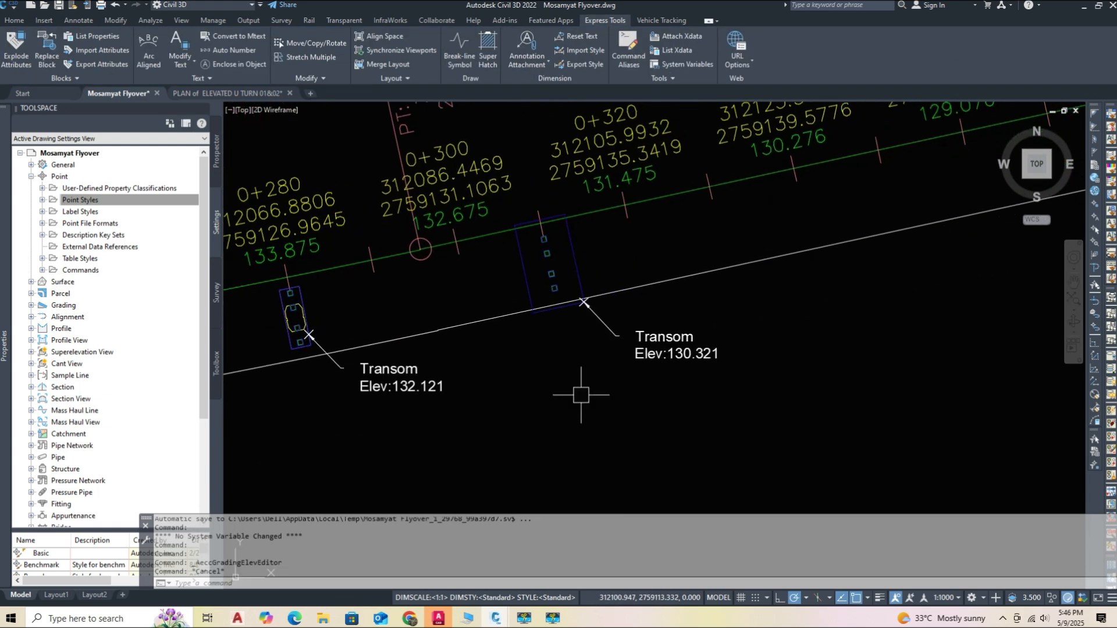
{"action": "left_click", "coordinate": [649, 307]}
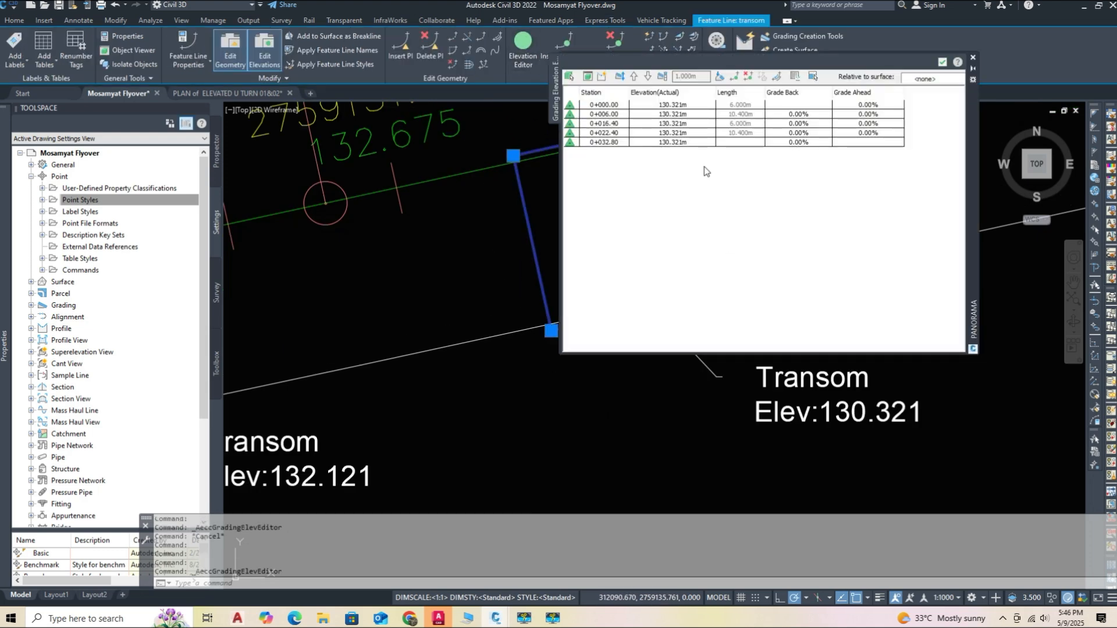
{"action": "left_click", "coordinate": [942, 62]}
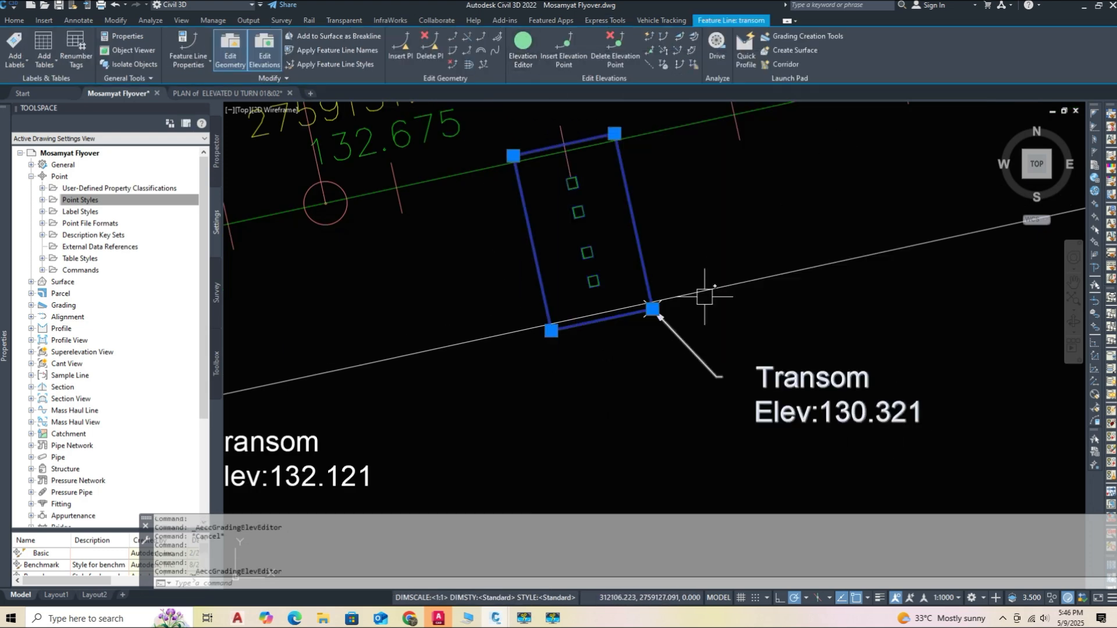
{"action": "scroll", "coordinate": [712, 295], "scroll_direction": "down", "scroll_amount": 3}
{"action": "middle_click_drag", "start_coordinate": [364, 407], "coordinate": [784, 412]}
{"action": "key", "text": "Escape"}
- Review the transom elevation labels along the flyover from AB2 back to AB1
{"action": "middle_click_drag", "start_coordinate": [436, 460], "coordinate": [847, 412]}
{"action": "mouse_move", "coordinate": [544, 442]}
{"action": "middle_mouse_down"}
{"action": "mouse_move", "coordinate": [777, 373]}
{"action": "mouse_move", "coordinate": [589, 434]}
{"action": "middle_mouse_up"}
{"action": "scroll", "coordinate": [574, 395], "scroll_direction": "up", "scroll_amount": 3}
{"action": "scroll", "coordinate": [574, 395], "scroll_direction": "down", "scroll_amount": 3}
{"action": "mouse_move", "coordinate": [808, 401]}
{"action": "middle_mouse_down"}
{"action": "mouse_move", "coordinate": [700, 429]}
{"action": "mouse_move", "coordinate": [818, 399]}
{"action": "mouse_move", "coordinate": [714, 429]}
{"action": "middle_mouse_up"}
{"action": "middle_click_drag", "start_coordinate": [484, 464], "coordinate": [575, 447]}
{"action": "left_click", "coordinate": [388, 389]}
{"action": "key", "text": "Escape"}
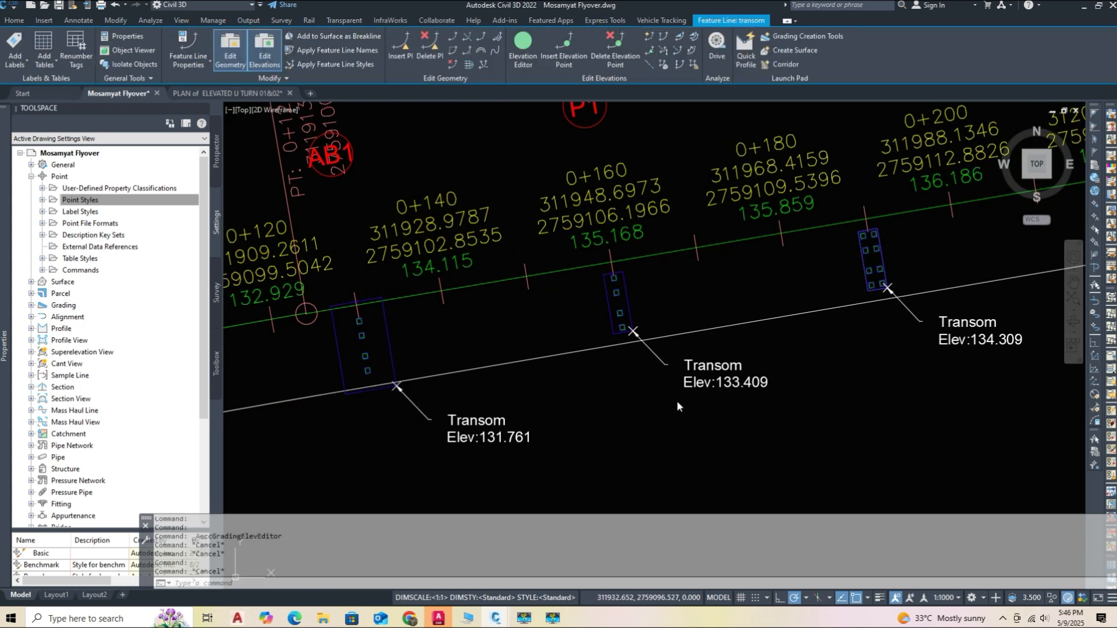
{"action": "middle_click_drag", "start_coordinate": [803, 381], "coordinate": [652, 398]}
{"action": "left_click", "coordinate": [806, 362]}
{"action": "left_click", "coordinate": [569, 395]}
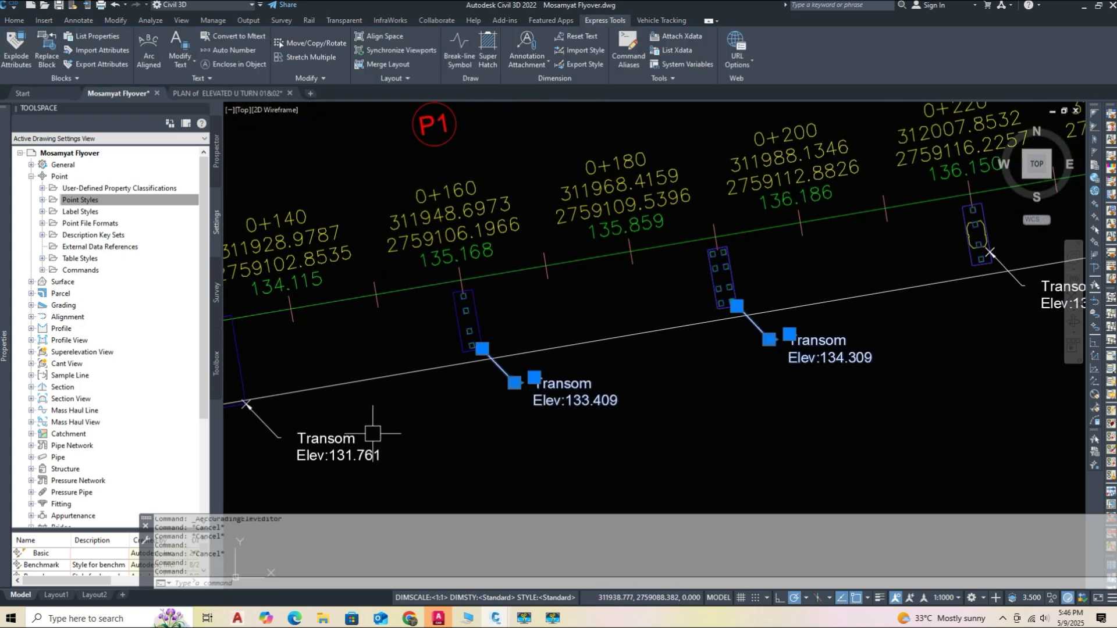
{"action": "left_click", "coordinate": [353, 437]}
{"action": "middle_click_drag", "start_coordinate": [417, 428], "coordinate": [695, 385]}
{"action": "scroll", "coordinate": [695, 385], "scroll_direction": "down", "scroll_amount": 3}
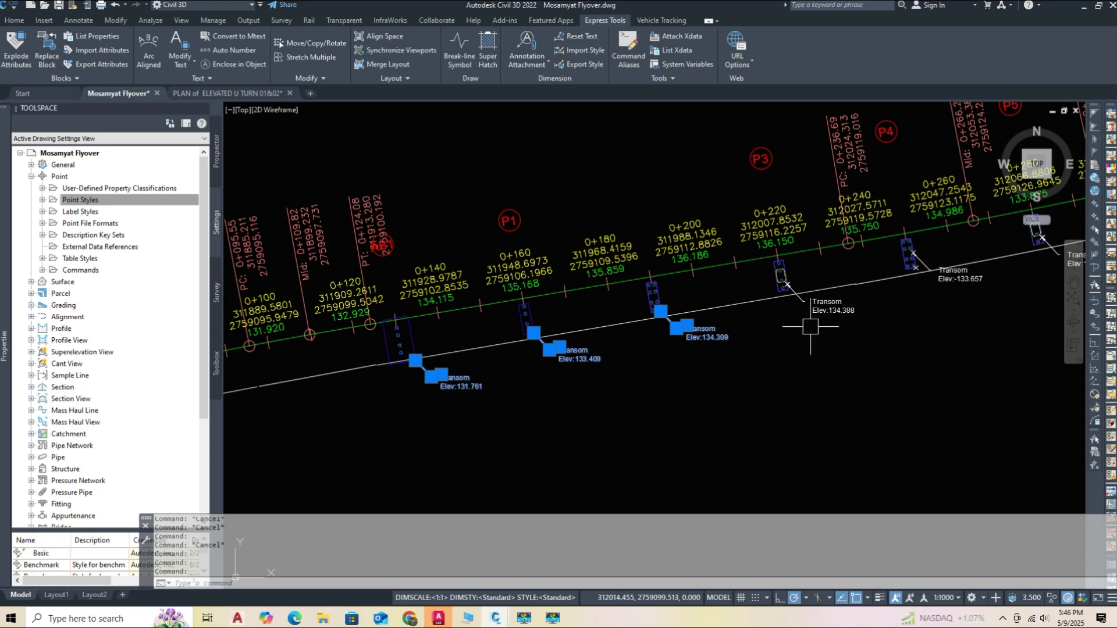
{"action": "left_click", "coordinate": [836, 311]}
{"action": "middle_click_drag", "start_coordinate": [836, 312], "coordinate": [710, 349]}
{"action": "key", "text": "Escape"}
{"action": "double_click", "coordinate": [573, 369]}
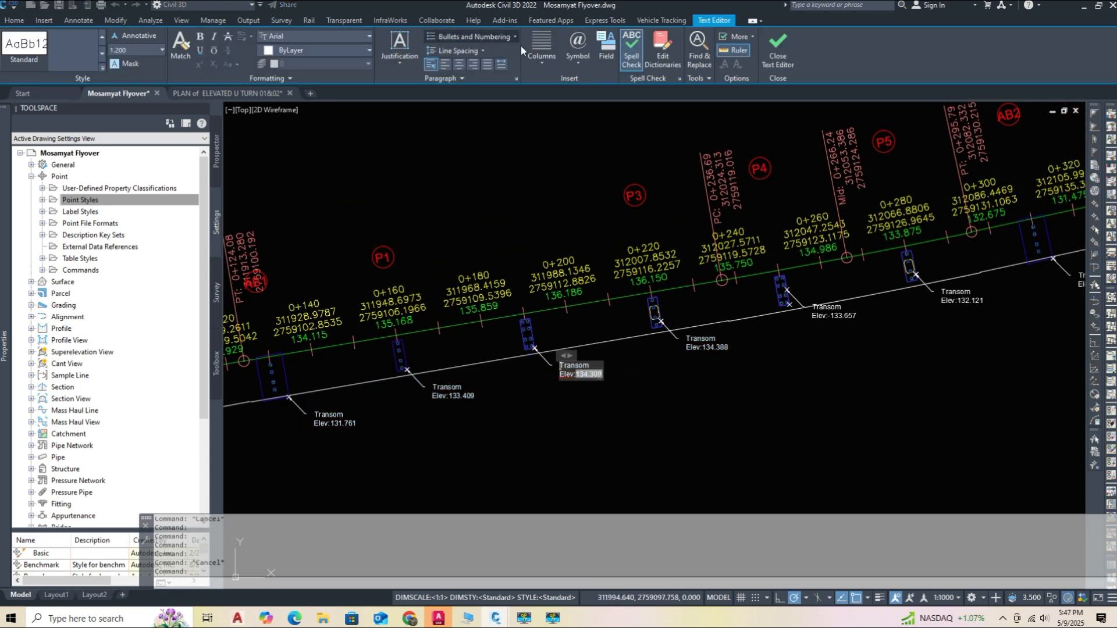
{"action": "left_click", "coordinate": [633, 367]}
- Explode all seven transom elevation multileaders from AB1 through P1 to P5 and AB2
{"action": "middle_click_drag", "start_coordinate": [435, 408], "coordinate": [703, 379]}
{"action": "left_click", "coordinate": [608, 397]}
{"action": "left_click", "coordinate": [710, 367]}
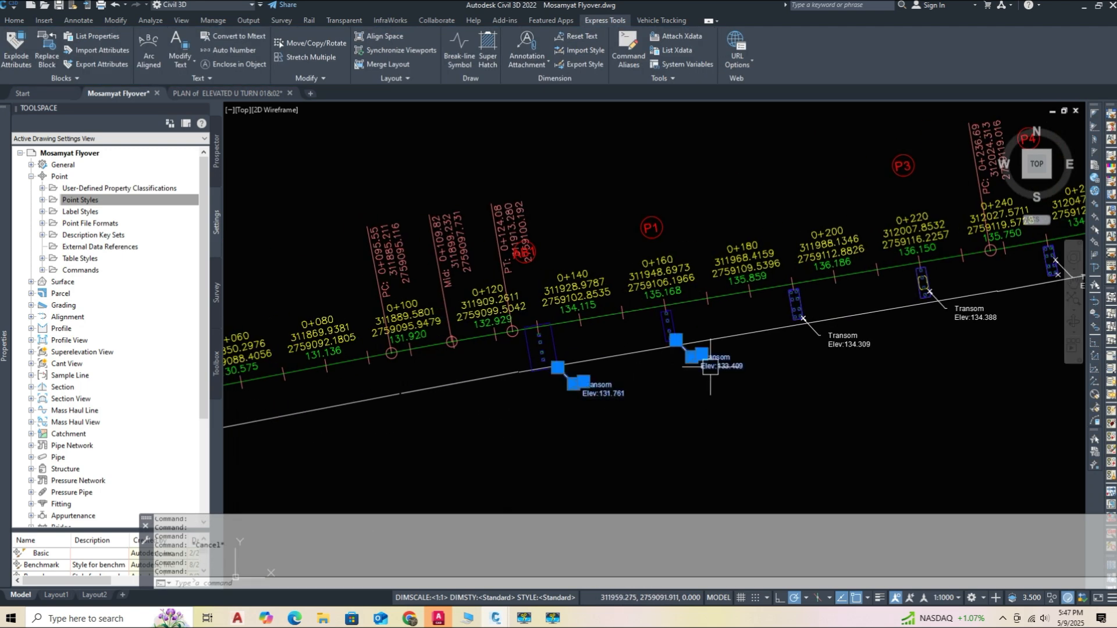
{"action": "left_click", "coordinate": [848, 344]}
{"action": "left_click", "coordinate": [986, 313]}
{"action": "middle_click_drag", "start_coordinate": [987, 313], "coordinate": [483, 358]}
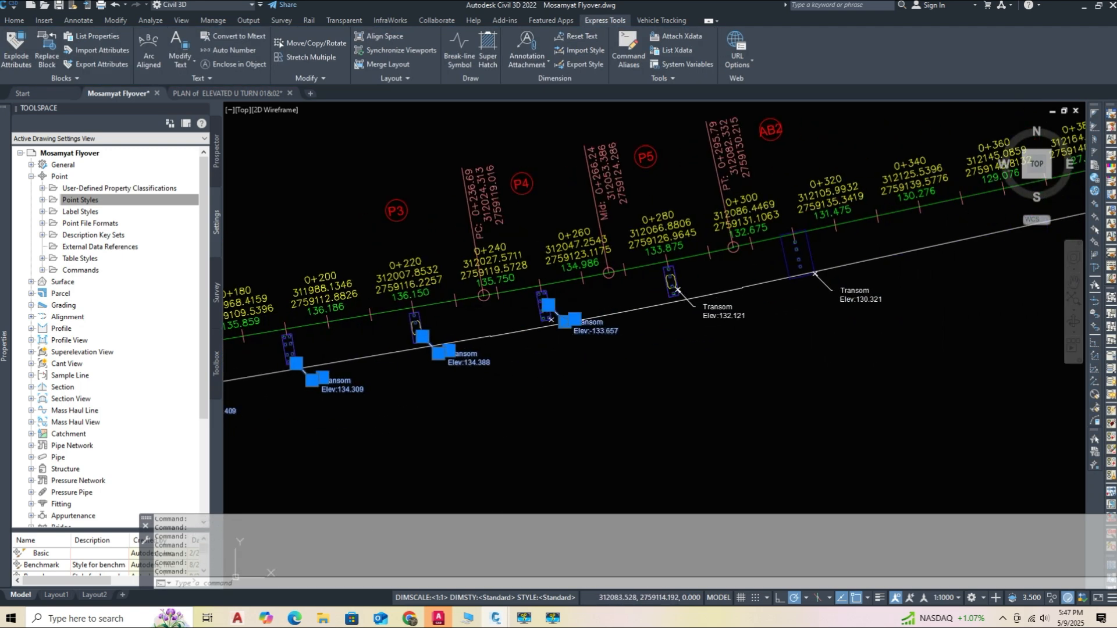
{"action": "left_click", "coordinate": [686, 298]}
{"action": "left_click", "coordinate": [823, 281]}
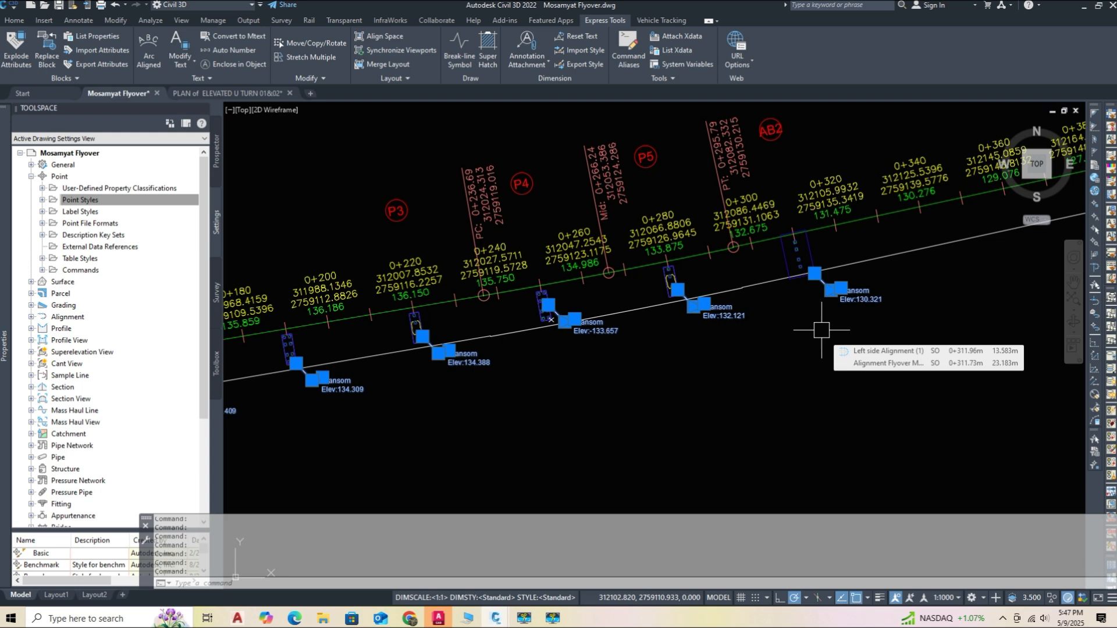
{"action": "type", "text": "x"}
{"action": "key", "text": "Return"}
- Enclose the seven transom elevation texts from AB1 to AB2 in slots, using an offset factor of 0.350
{"action": "middle_click_drag", "start_coordinate": [512, 473], "coordinate": [857, 447]}
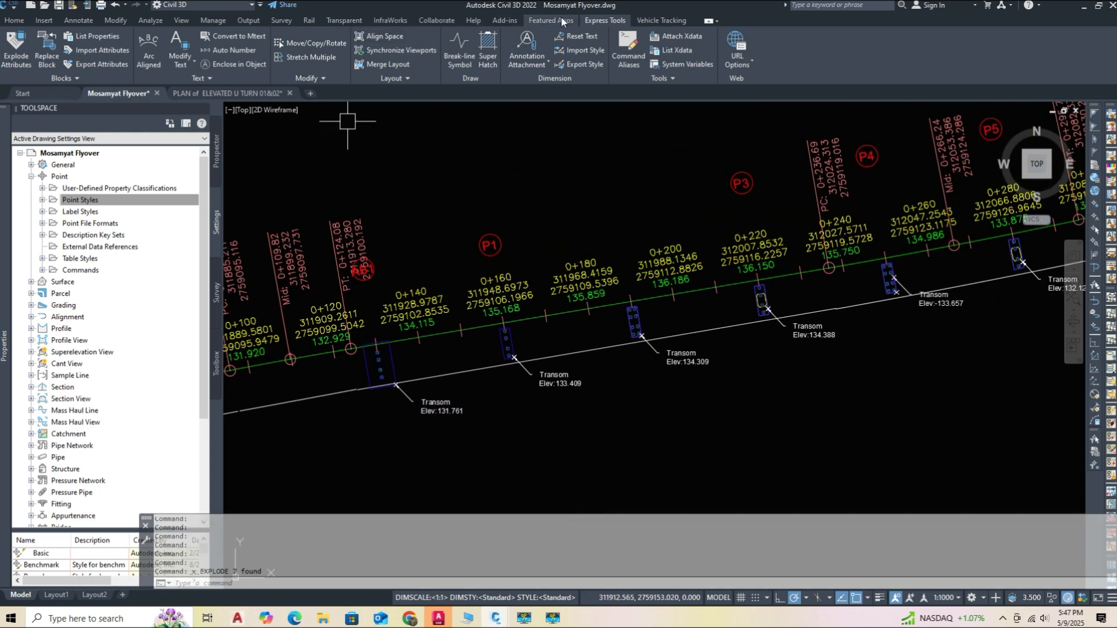
{"action": "left_click", "coordinate": [237, 65]}
{"action": "left_click", "coordinate": [441, 406]}
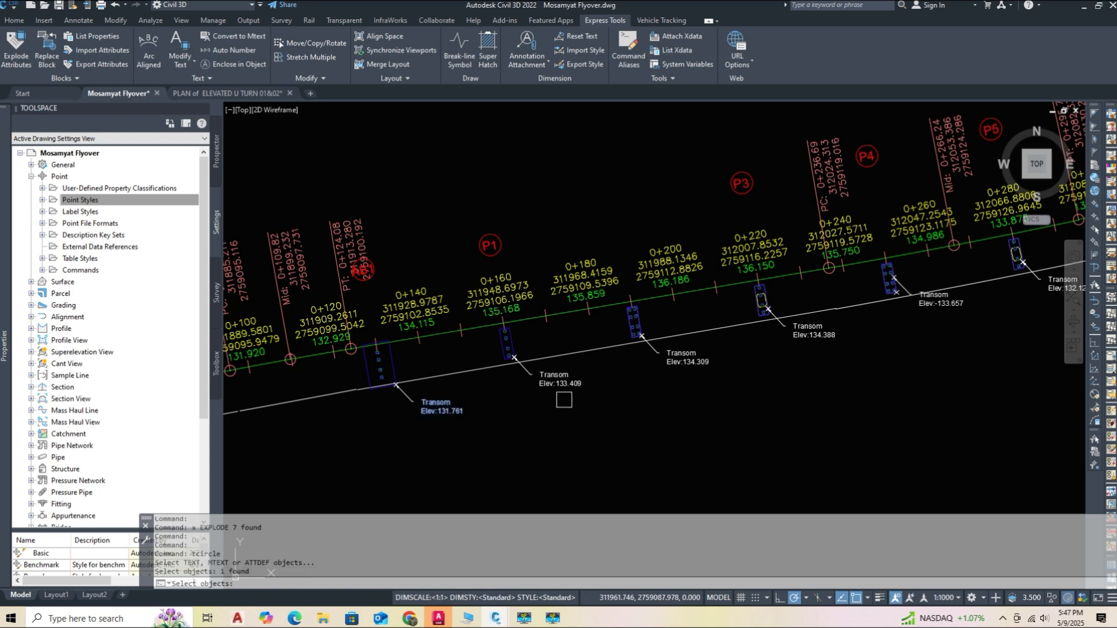
{"action": "left_click", "coordinate": [560, 379]}
{"action": "left_click", "coordinate": [684, 358]}
{"action": "left_click", "coordinate": [817, 337]}
{"action": "left_click", "coordinate": [942, 301]}
{"action": "middle_click_drag", "start_coordinate": [1066, 314], "coordinate": [685, 364]}
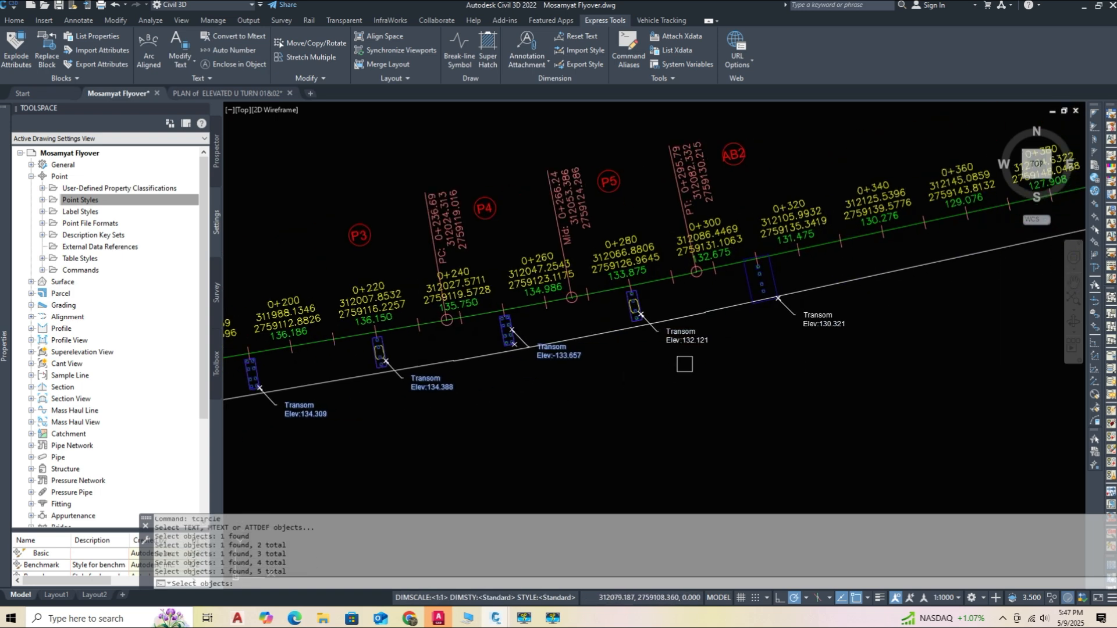
{"action": "left_click", "coordinate": [688, 339]}
{"action": "left_click", "coordinate": [824, 321]}
{"action": "key", "text": "Return"}
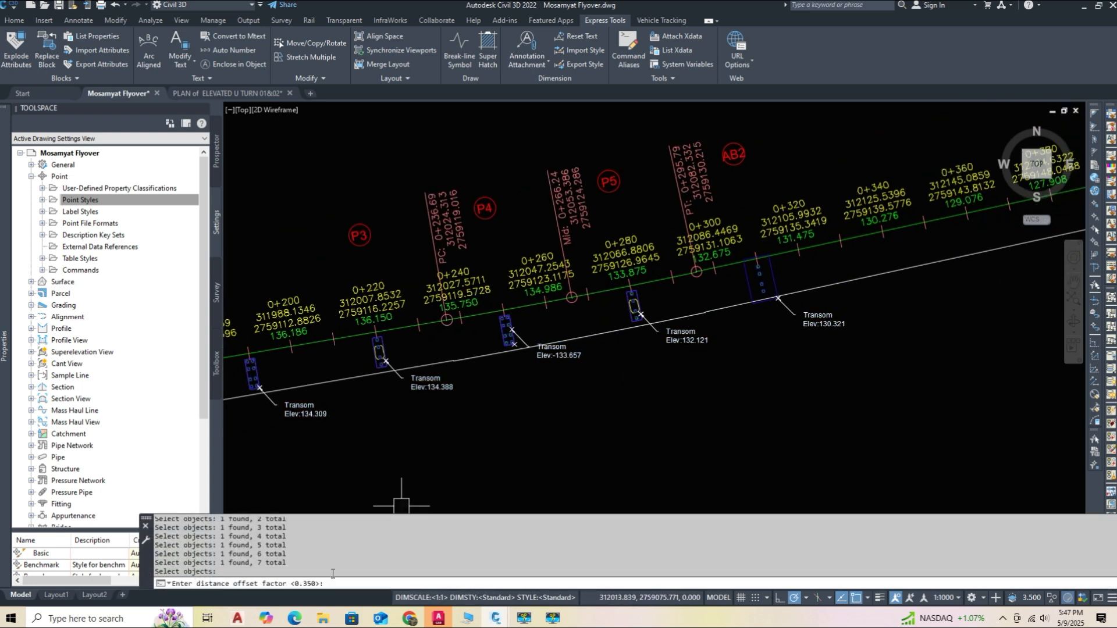
{"action": "key", "text": "Return"}
{"action": "left_click", "coordinate": [291, 584]}
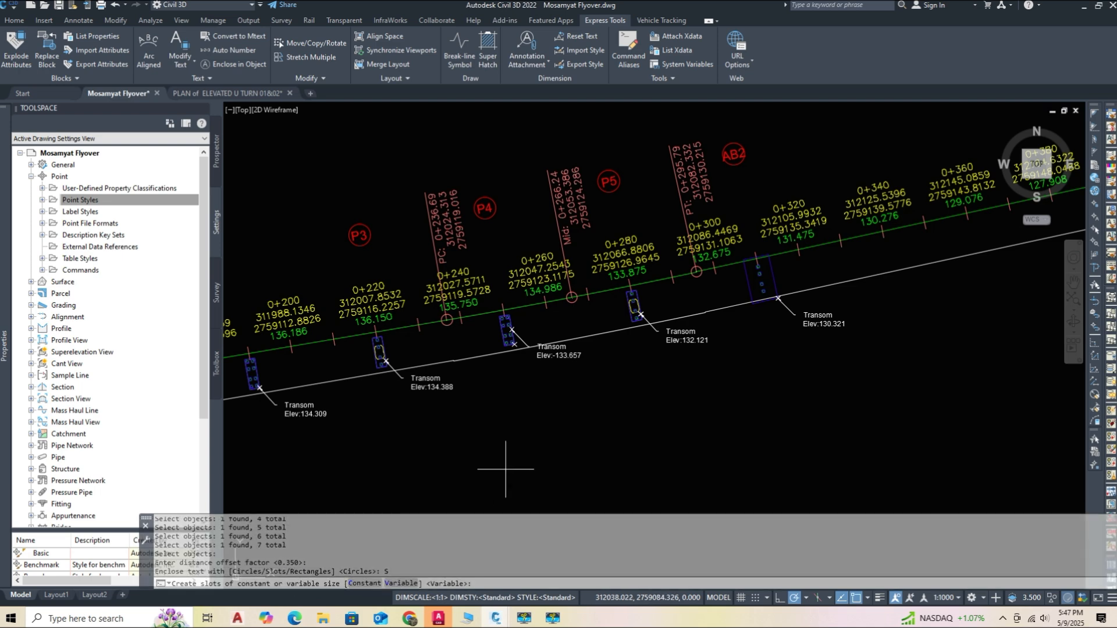